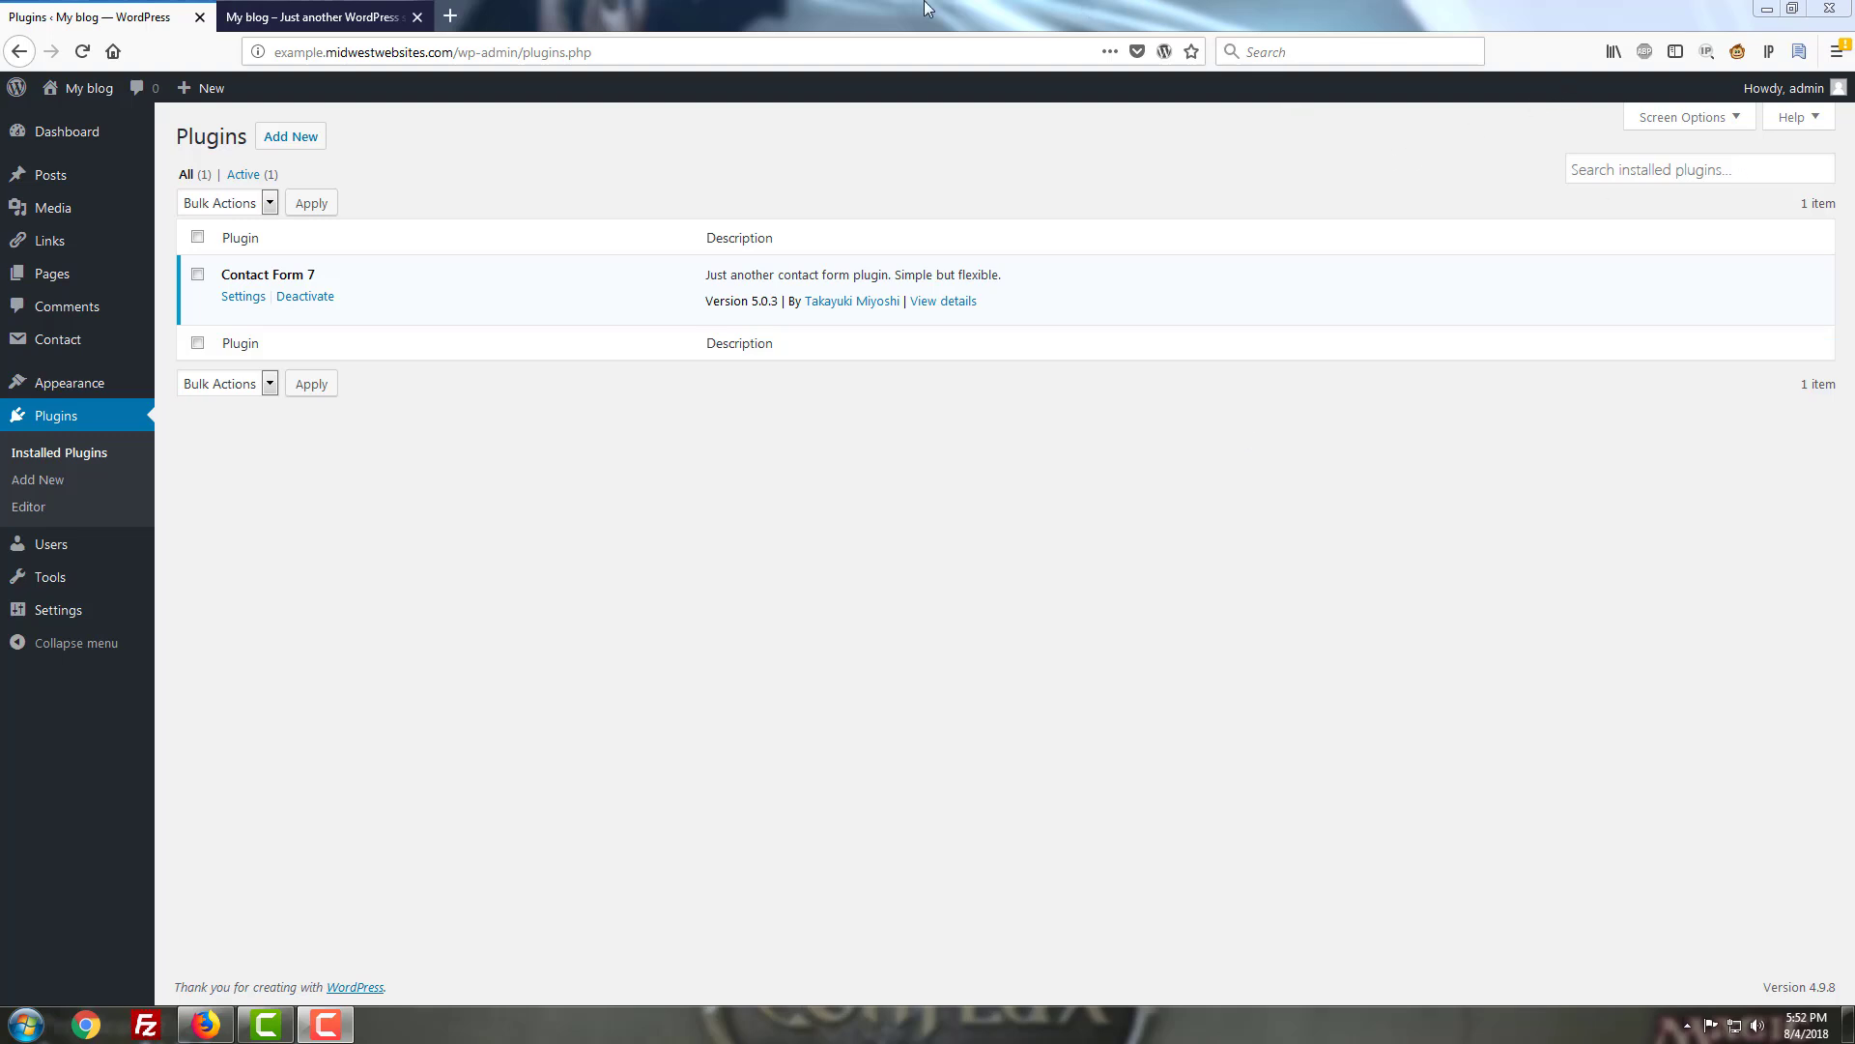
Show the Installed Plugins list with Contact Form 7 5.0.3 active and reveal the Contact submenu.
{"action": "mouse_move", "coordinate": [40, 350]}
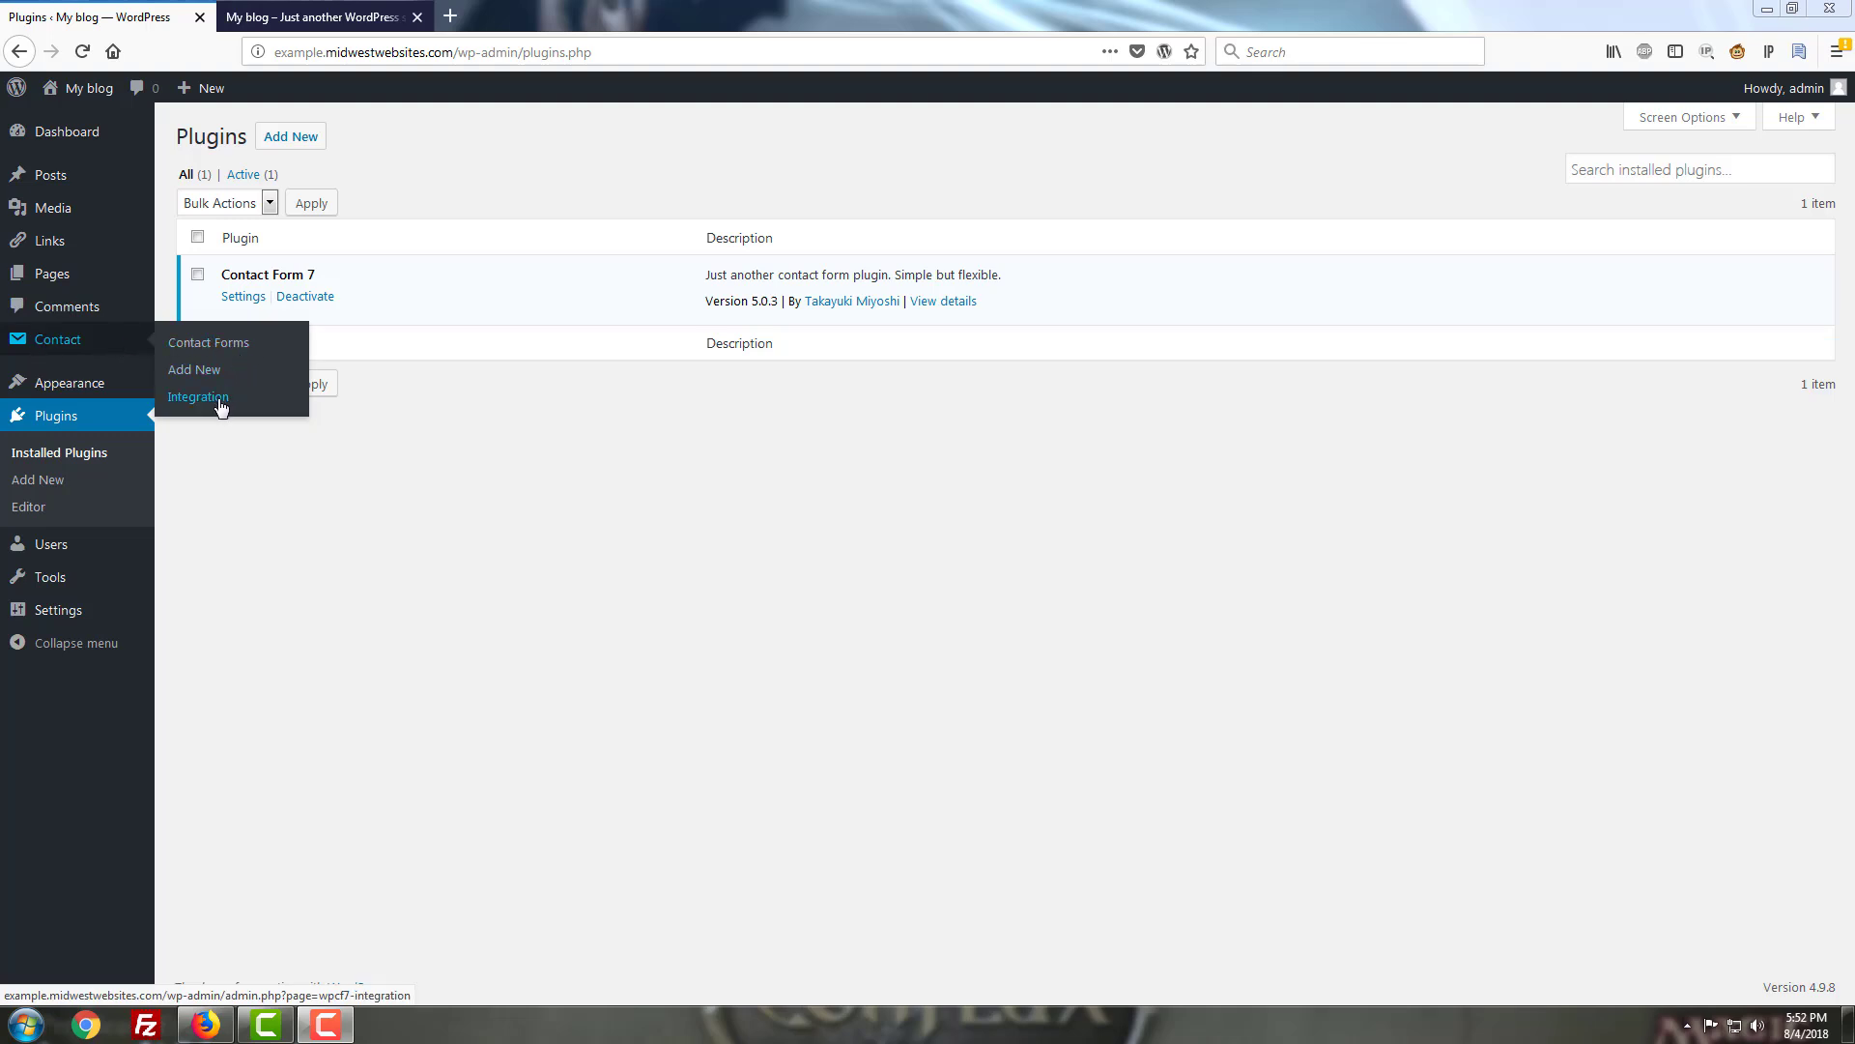
Go to Contact > Contact Forms to see the single form, Contact form 1.
{"action": "left_click", "coordinate": [229, 347]}
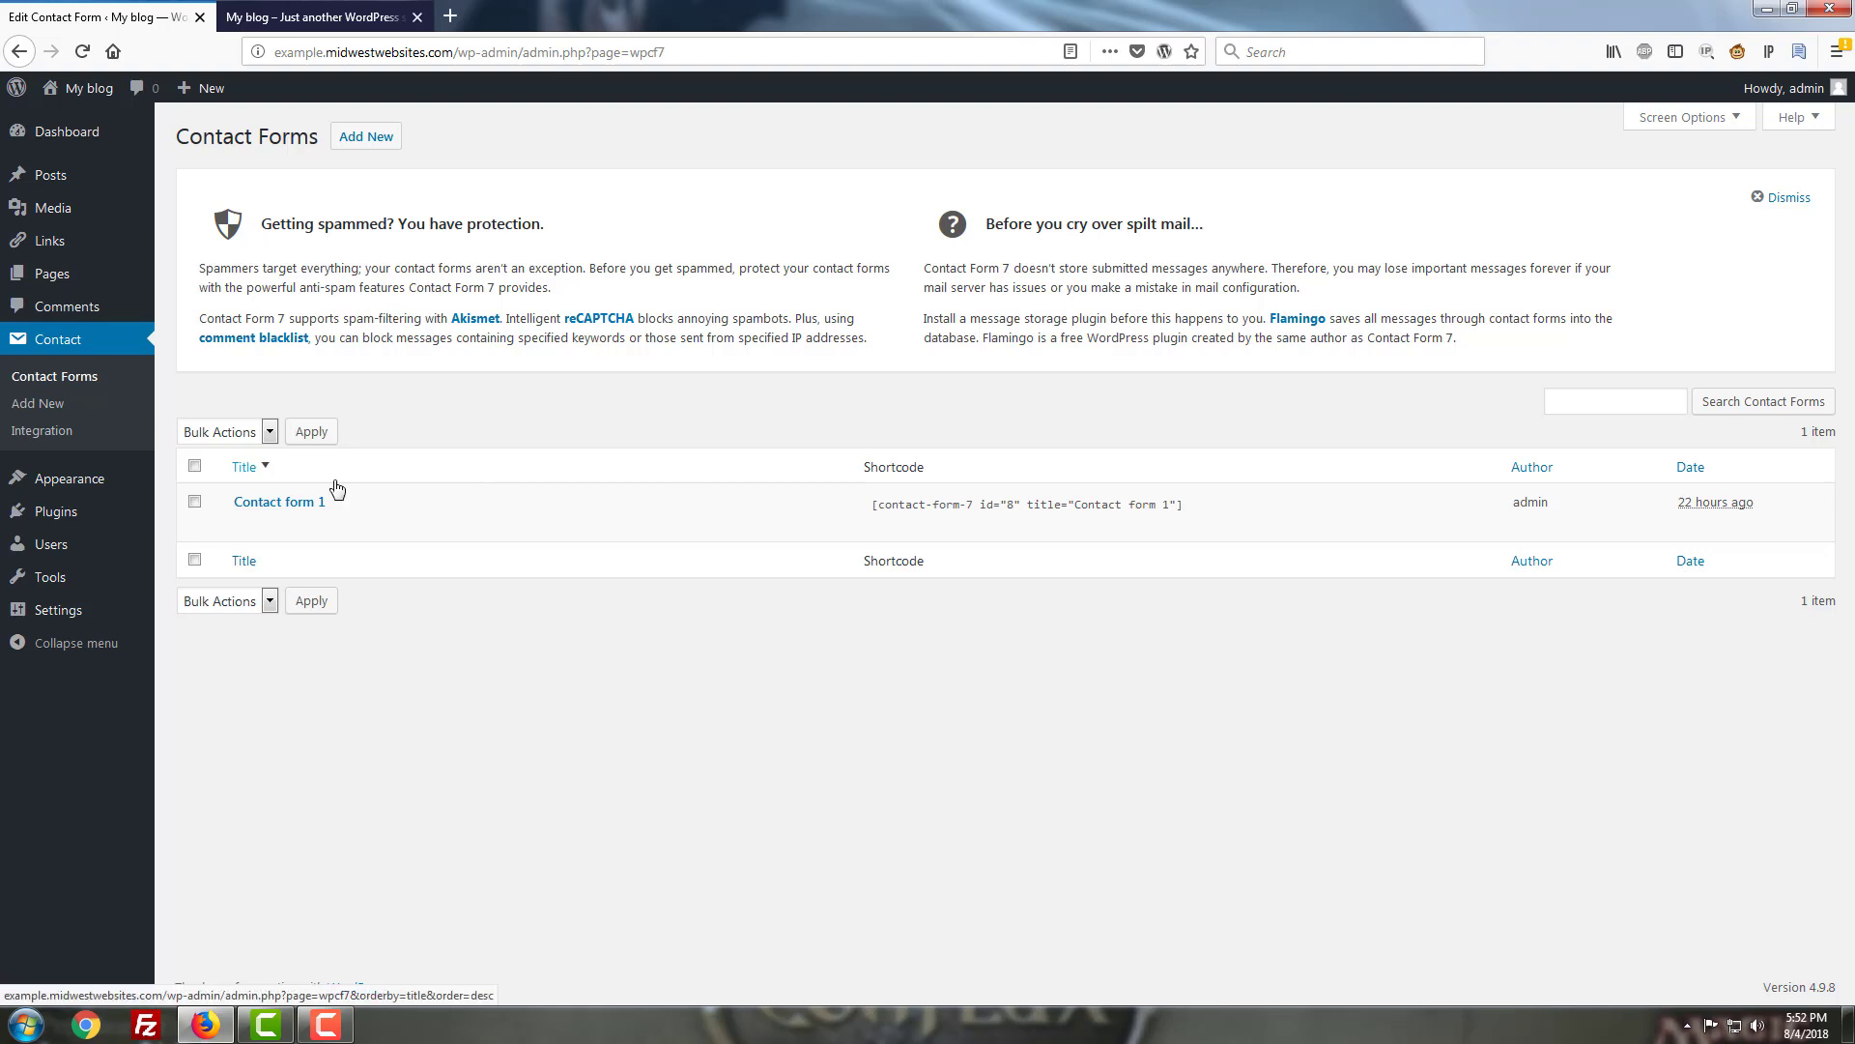
{"action": "mouse_move", "coordinate": [291, 523]}
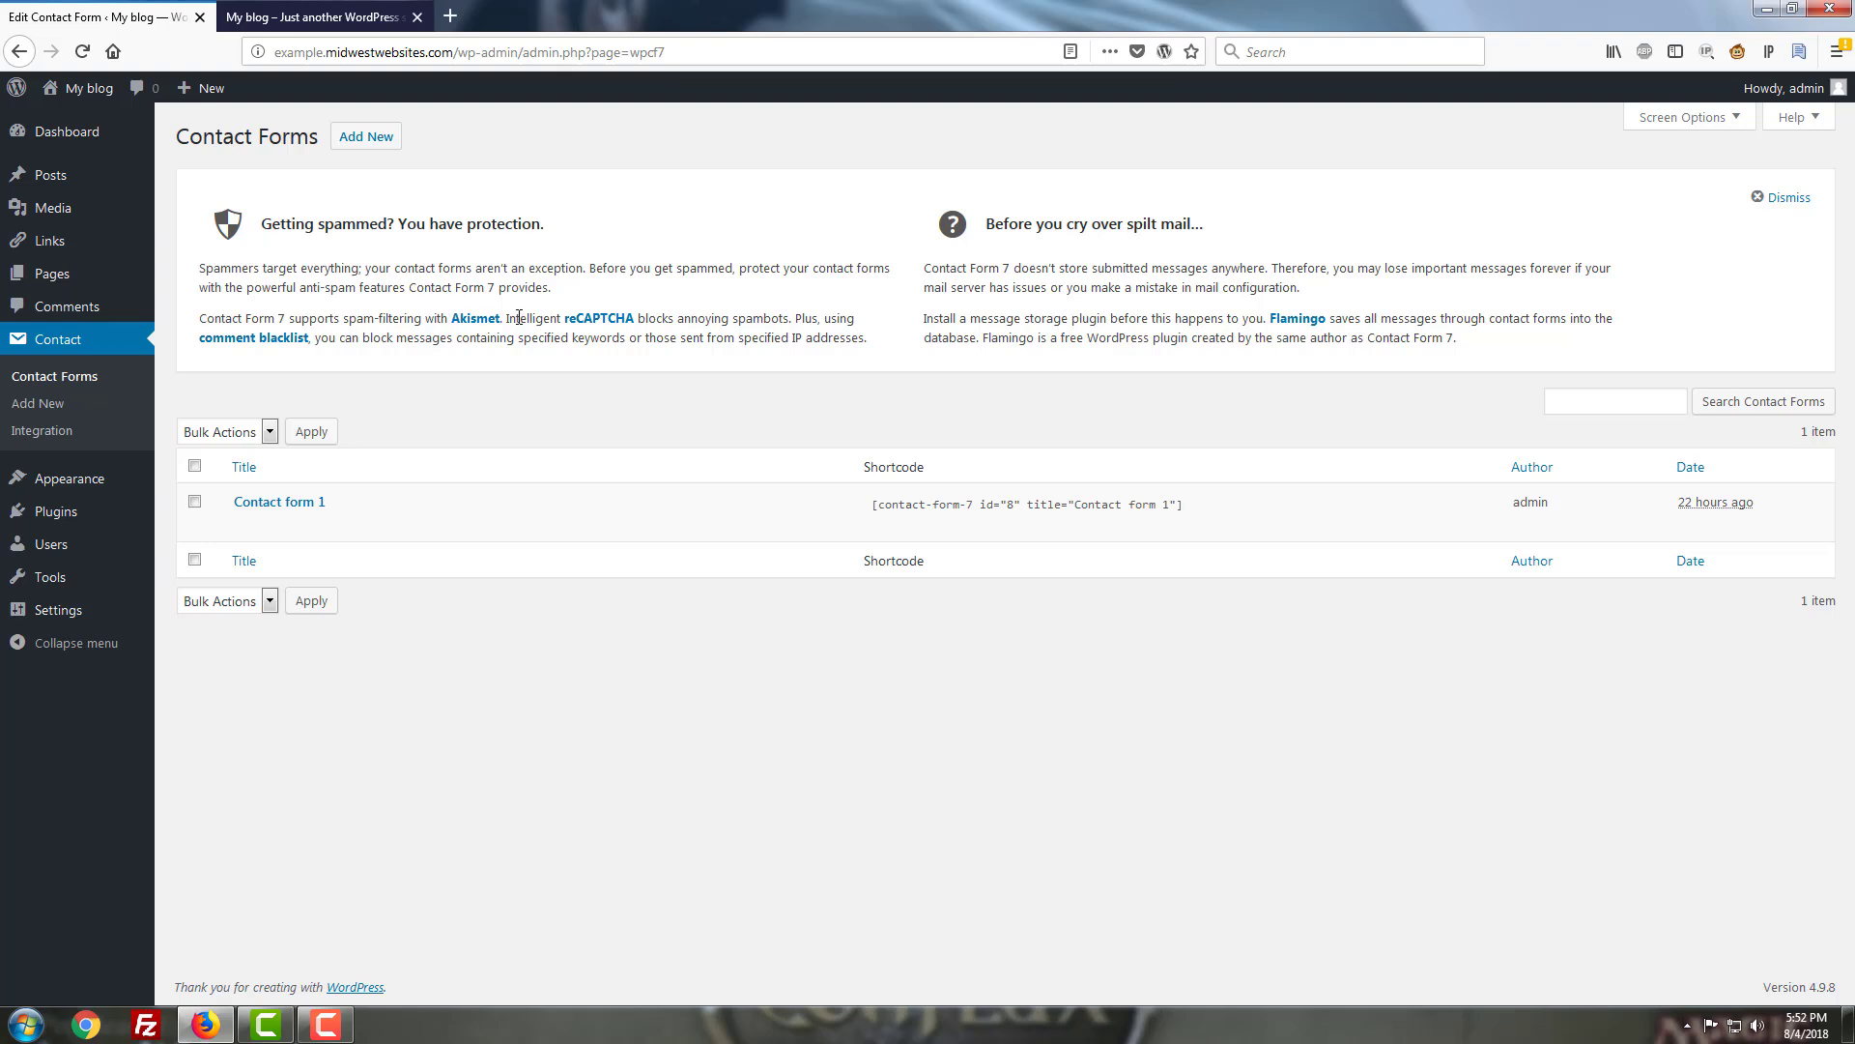
{"action": "left_click", "coordinate": [593, 330]}
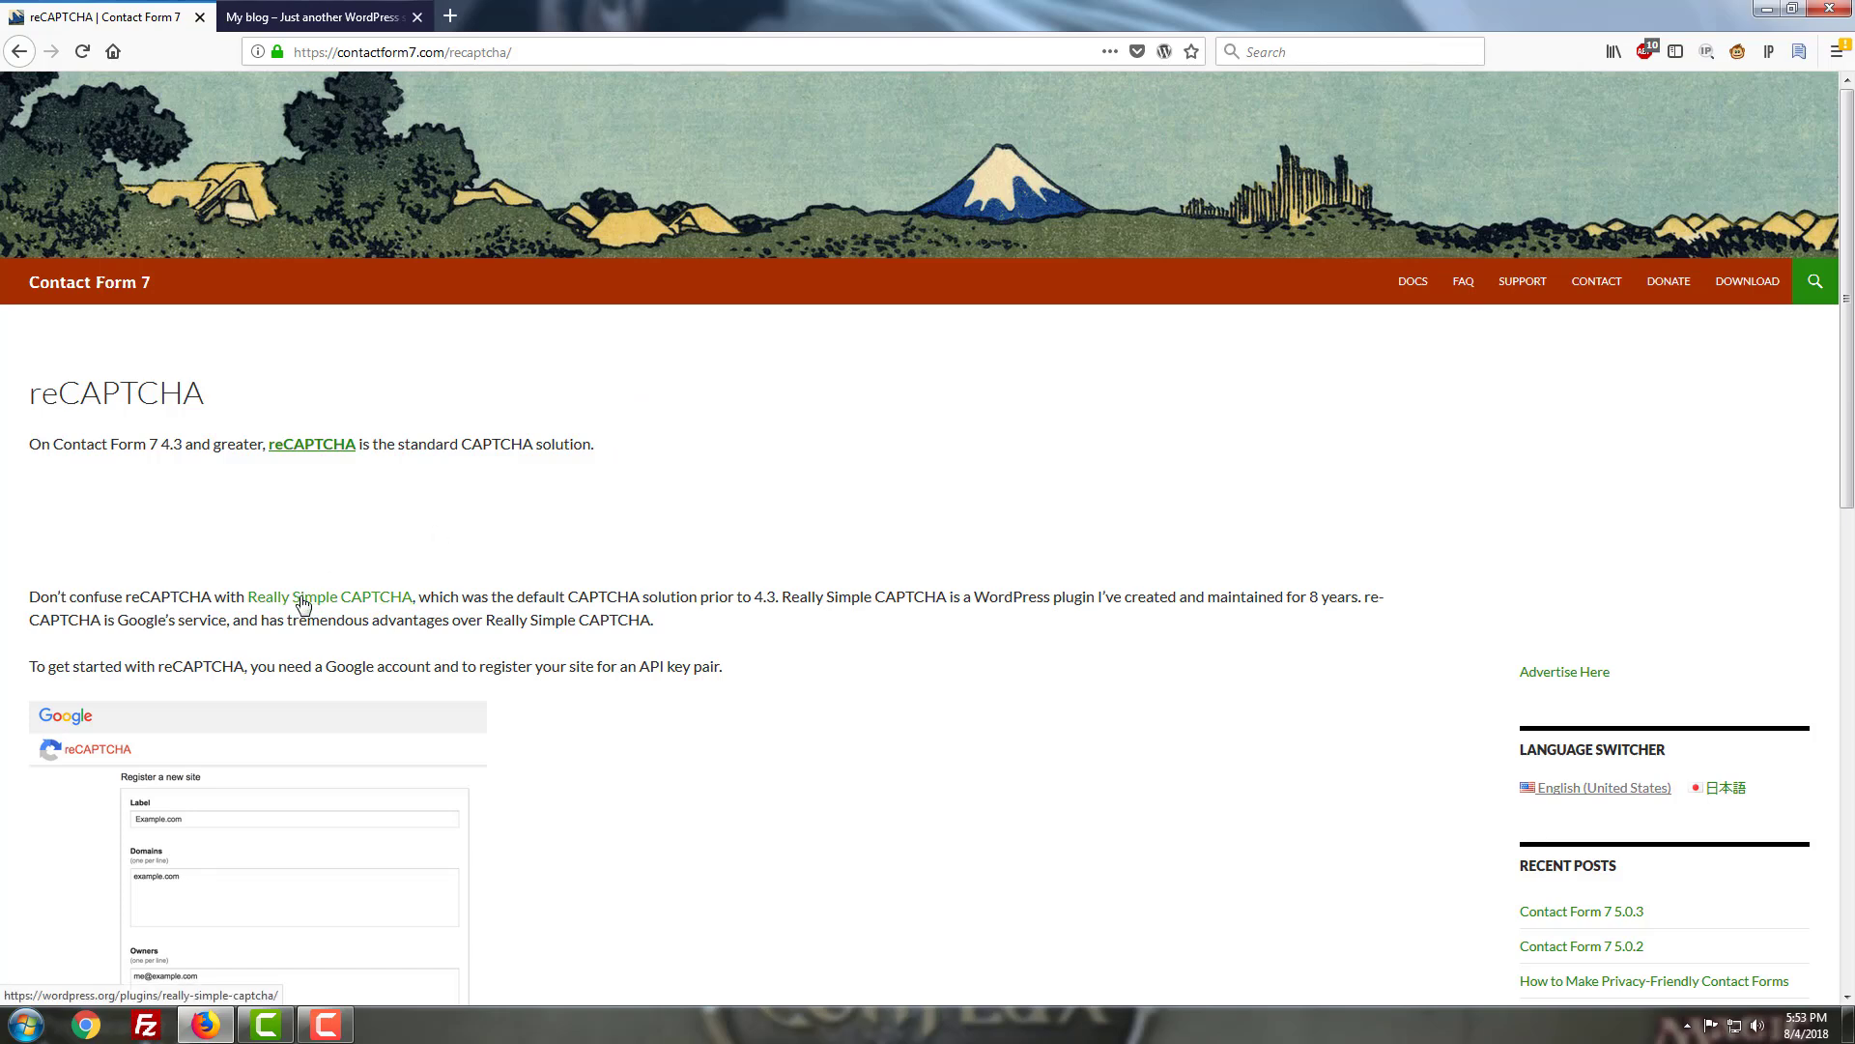
{"action": "right_click", "coordinate": [500, 519]}
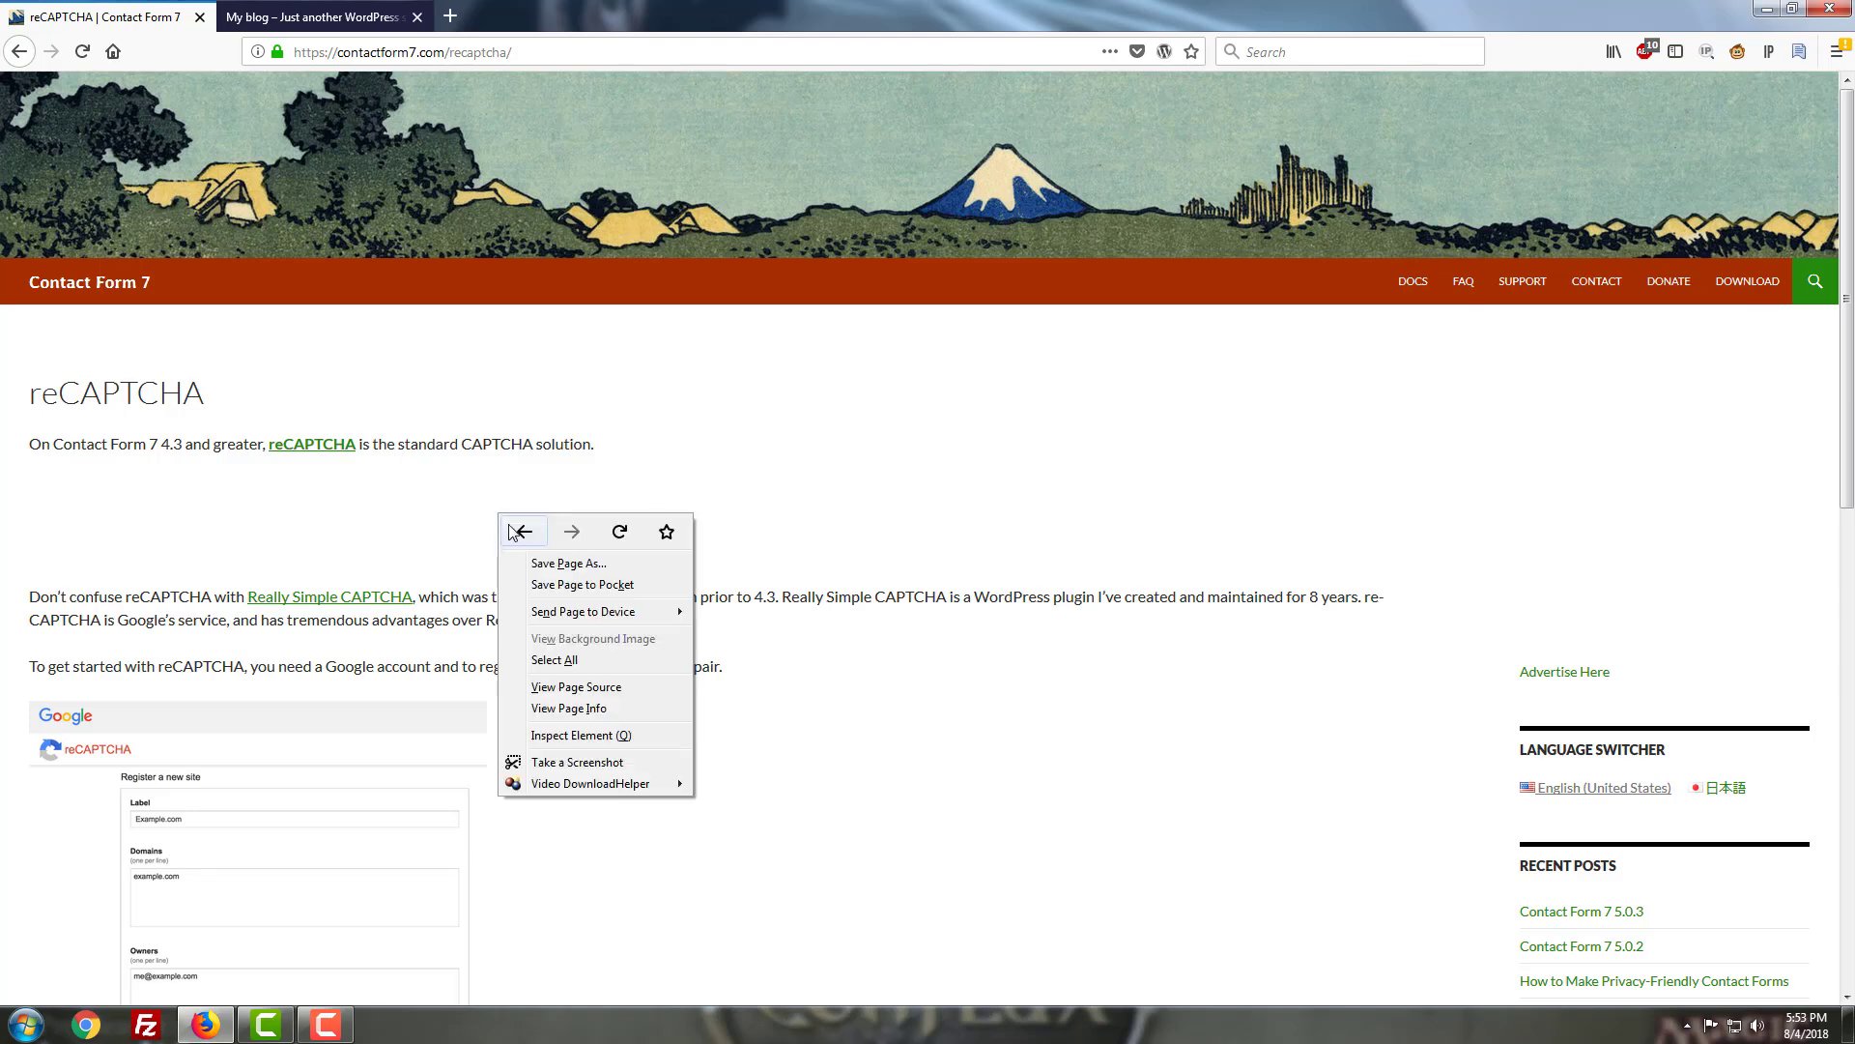
{"action": "left_click", "coordinate": [512, 530]}
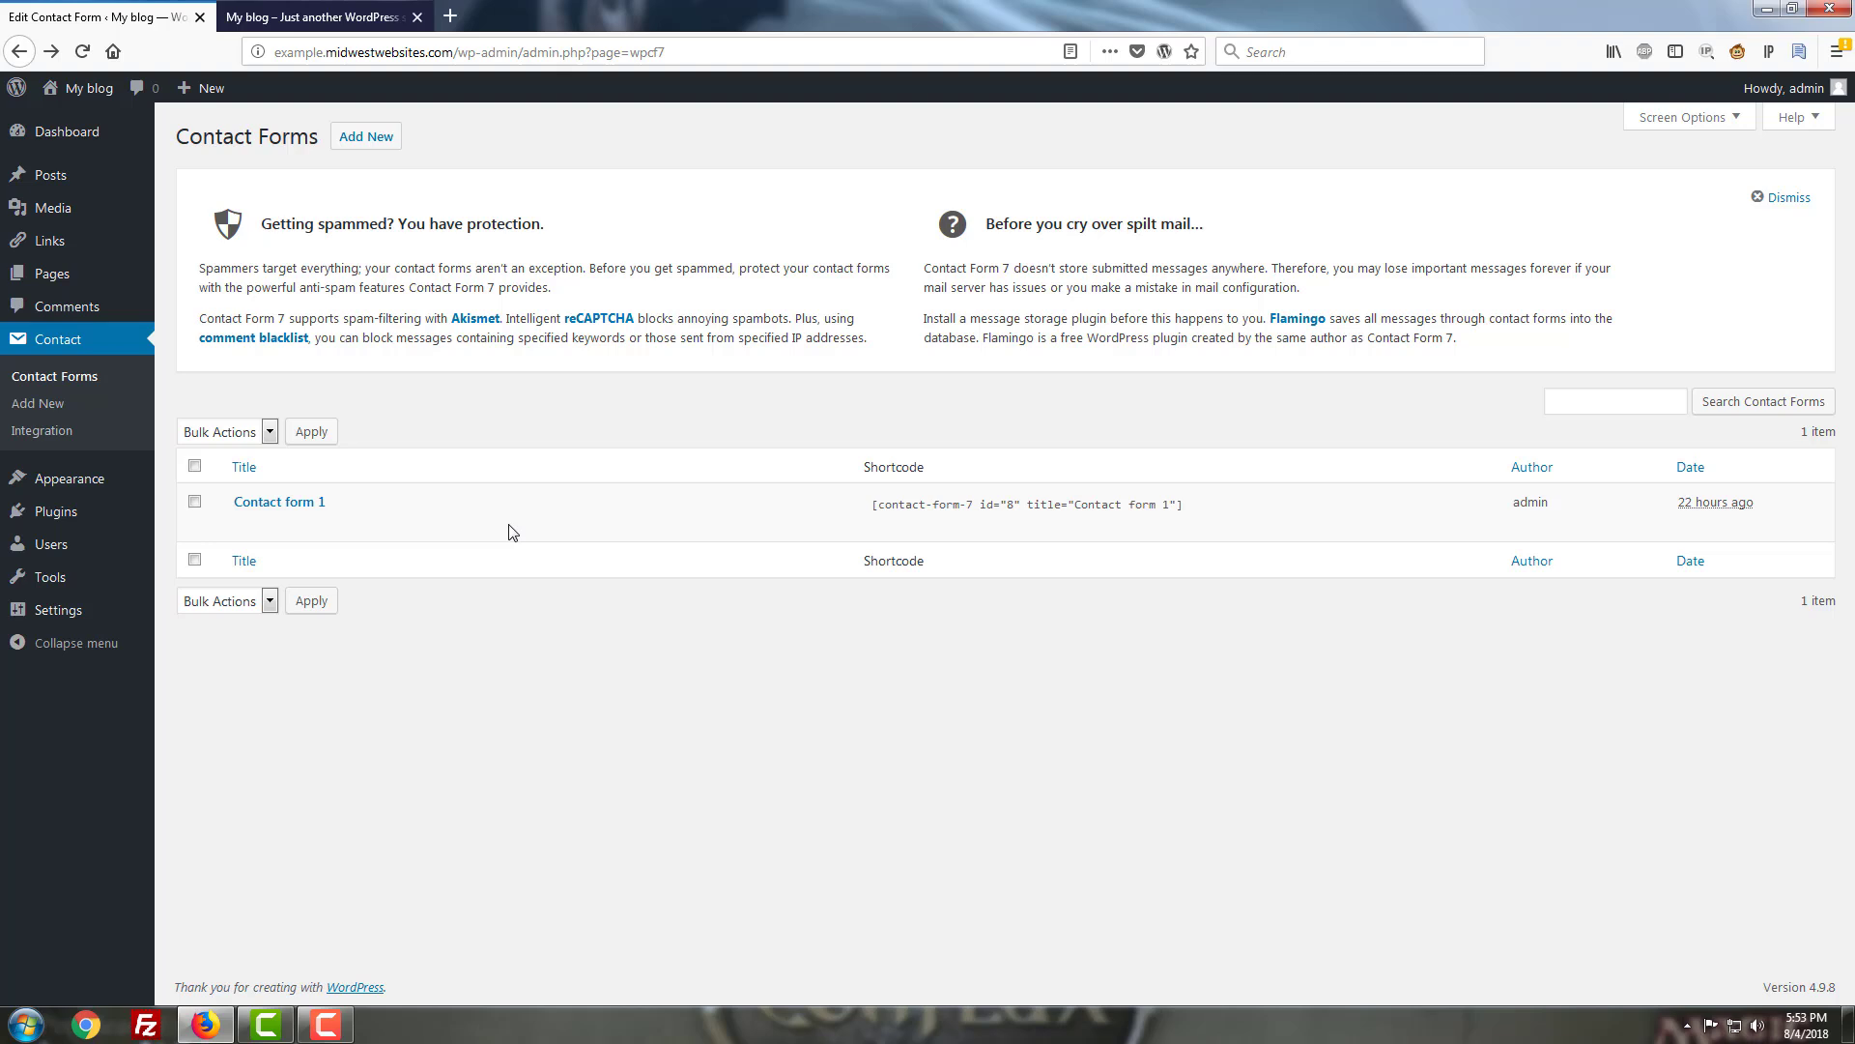
{"action": "mouse_move", "coordinate": [511, 533]}
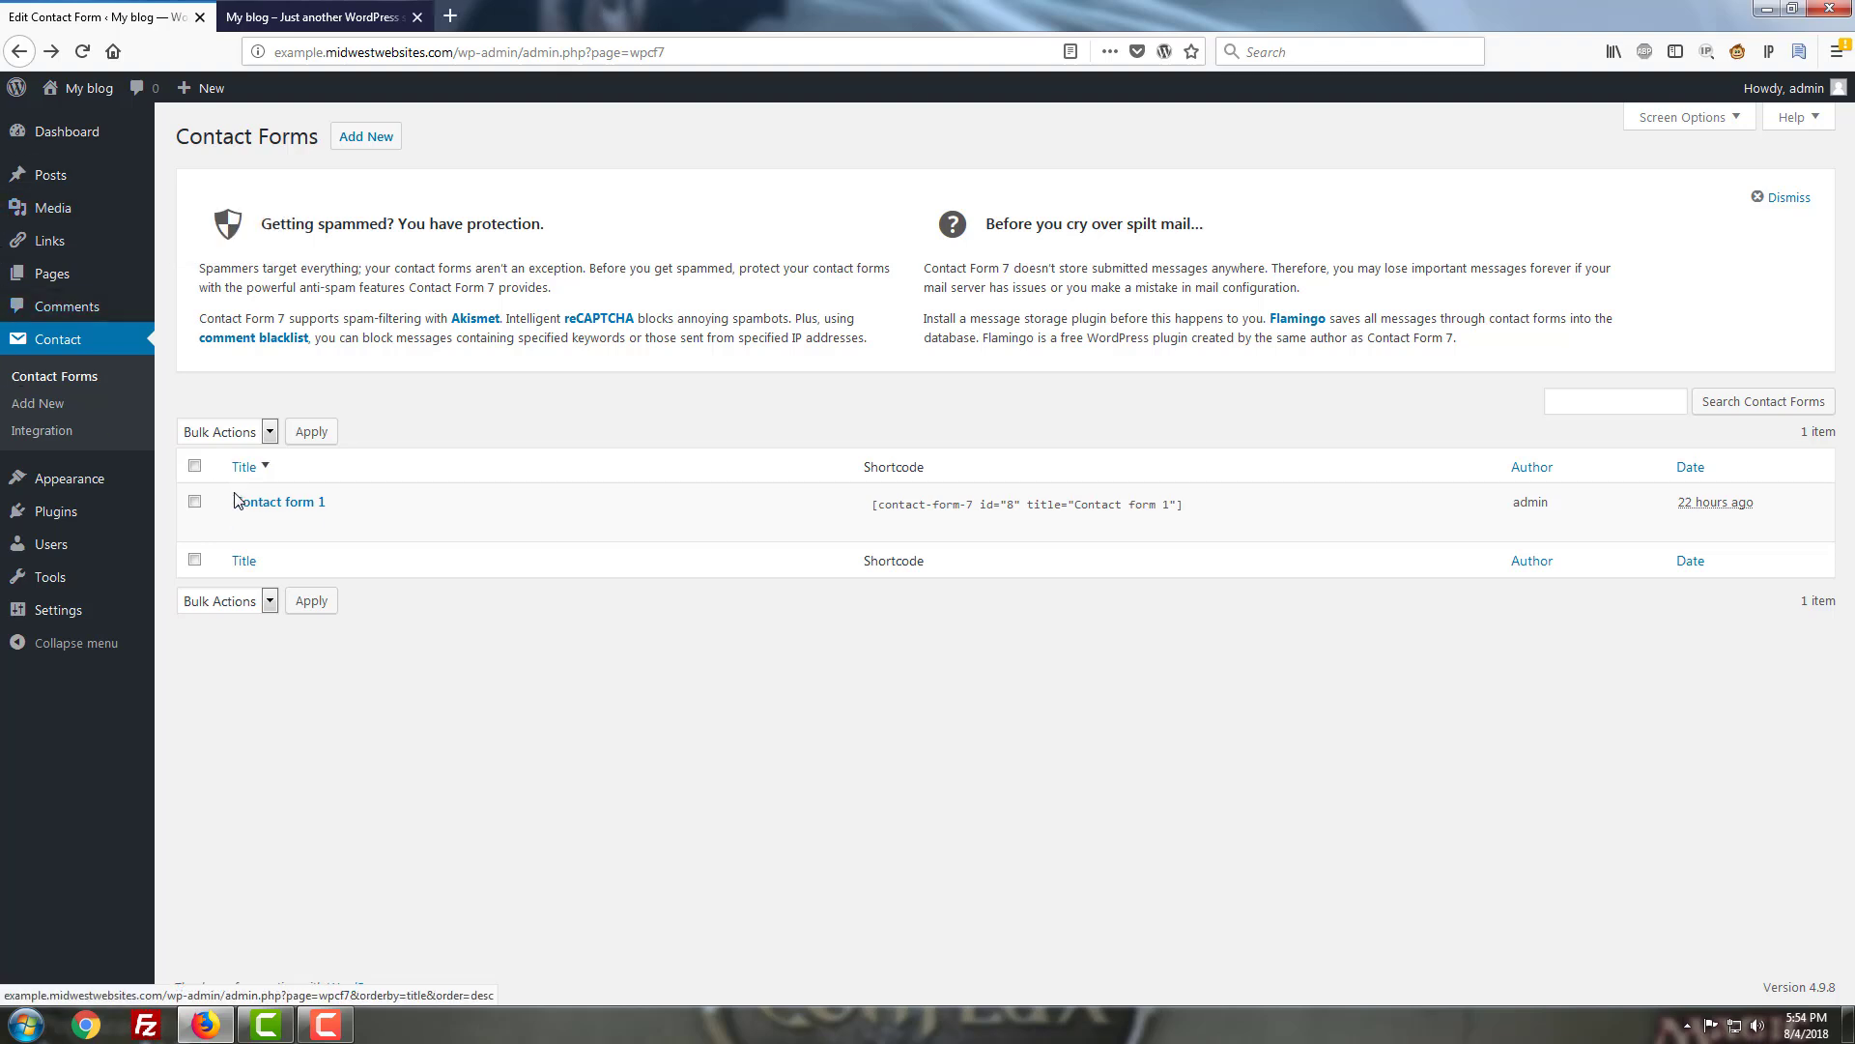
Edit Contact form 1 and add blank lines between the Your Message field and [submit "Send"].
{"action": "mouse_move", "coordinate": [237, 530]}
{"action": "left_click", "coordinate": [243, 528]}
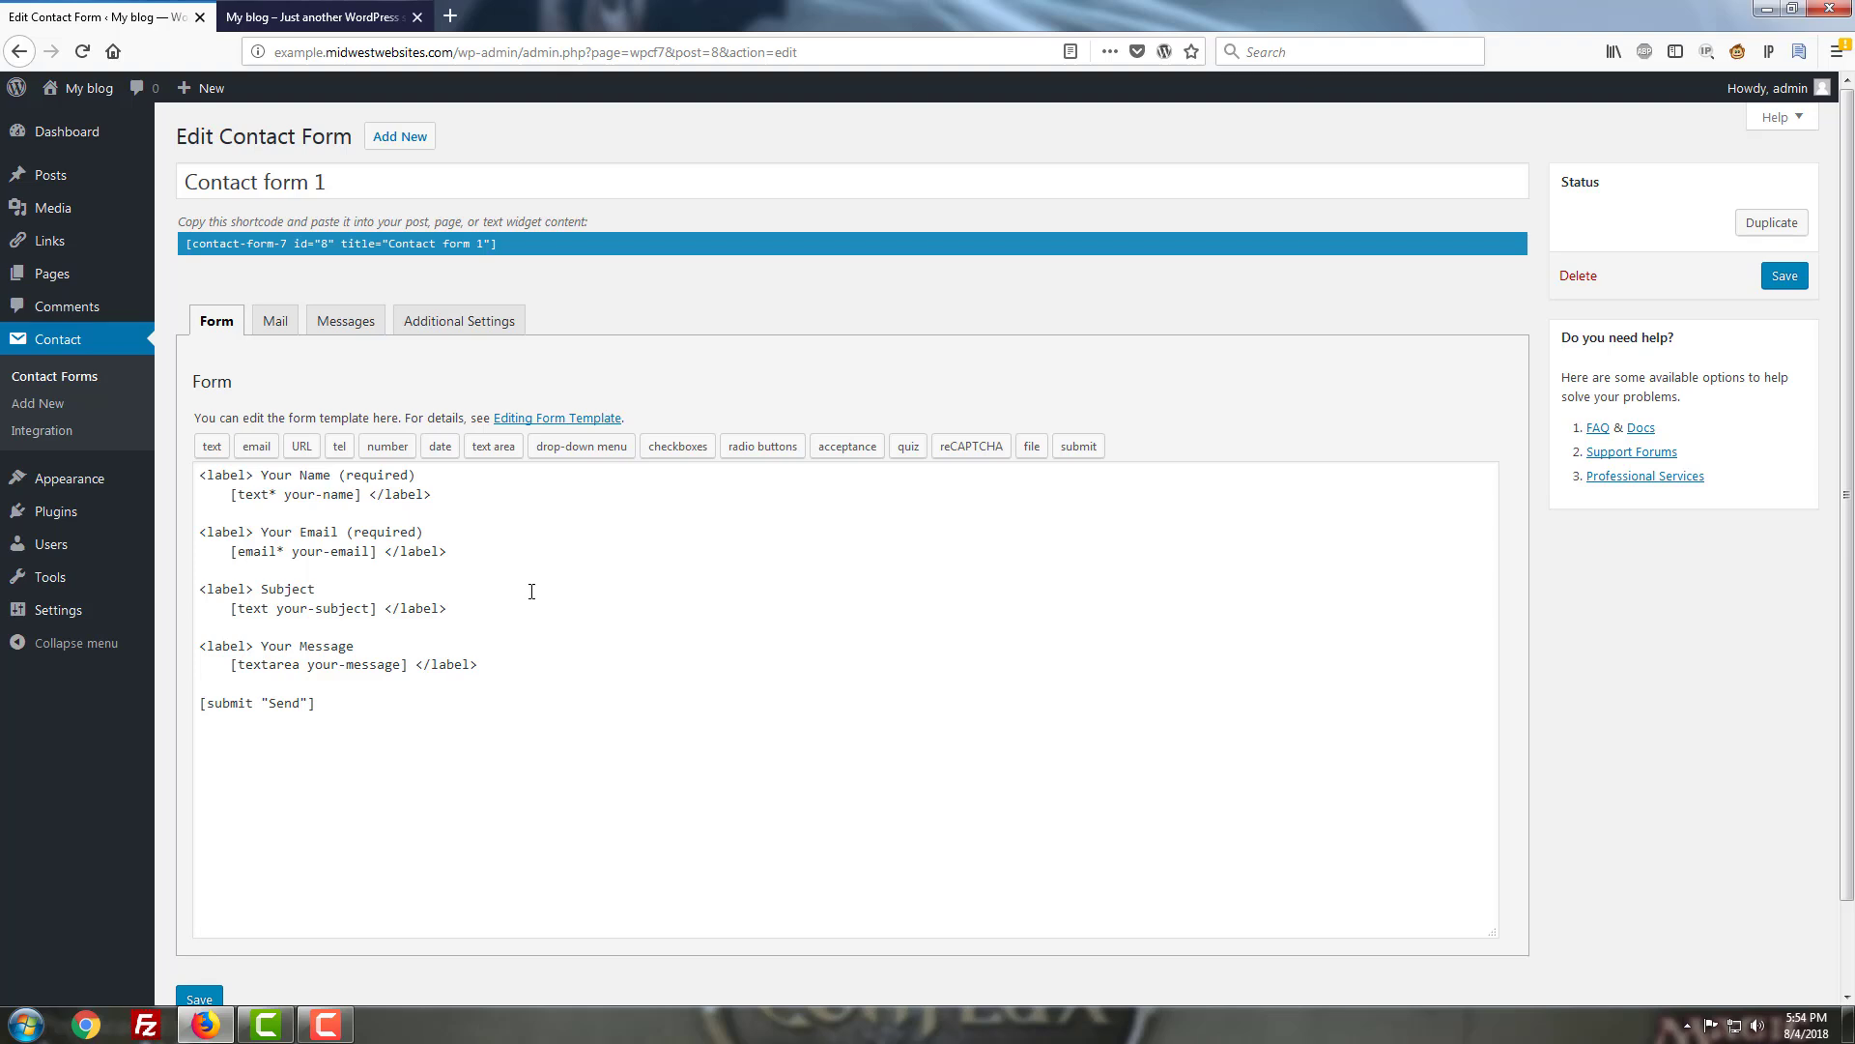
{"action": "left_click", "coordinate": [534, 665]}
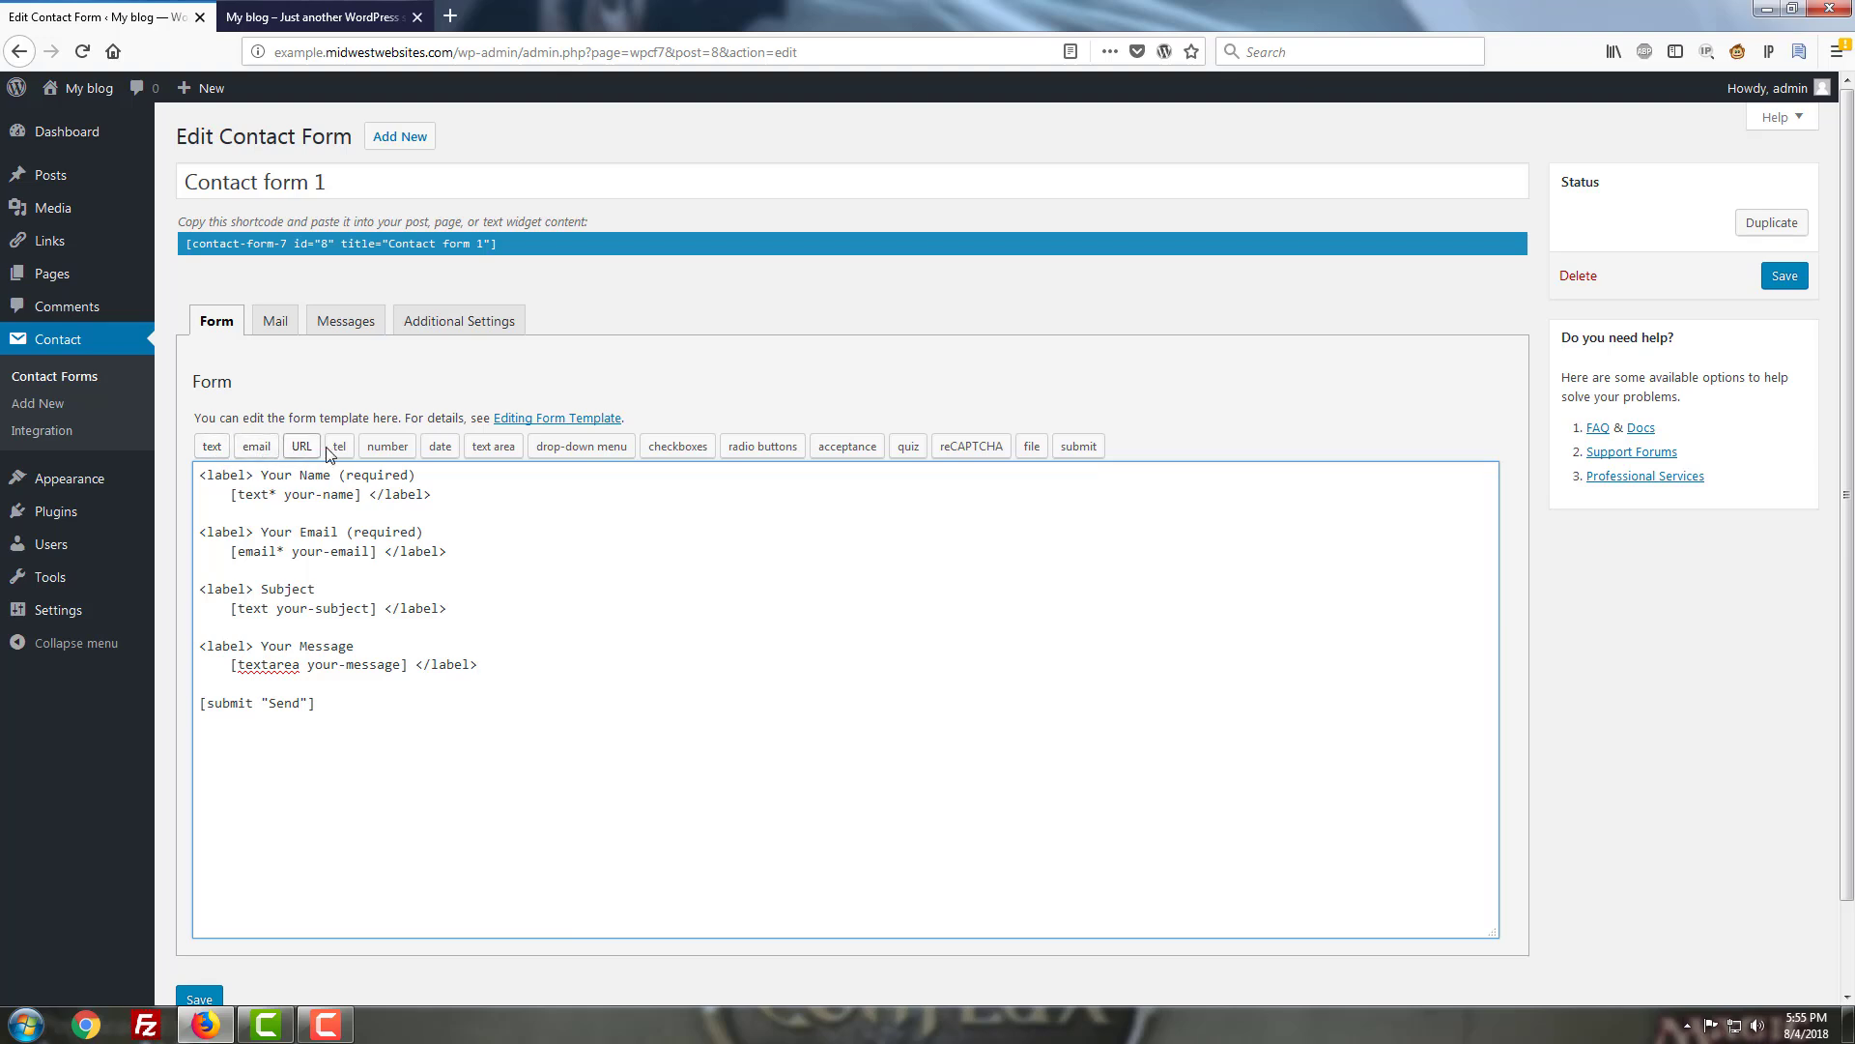
{"action": "left_click", "coordinate": [506, 670]}
{"action": "key", "text": "Return"}
{"action": "key", "text": "Return"}
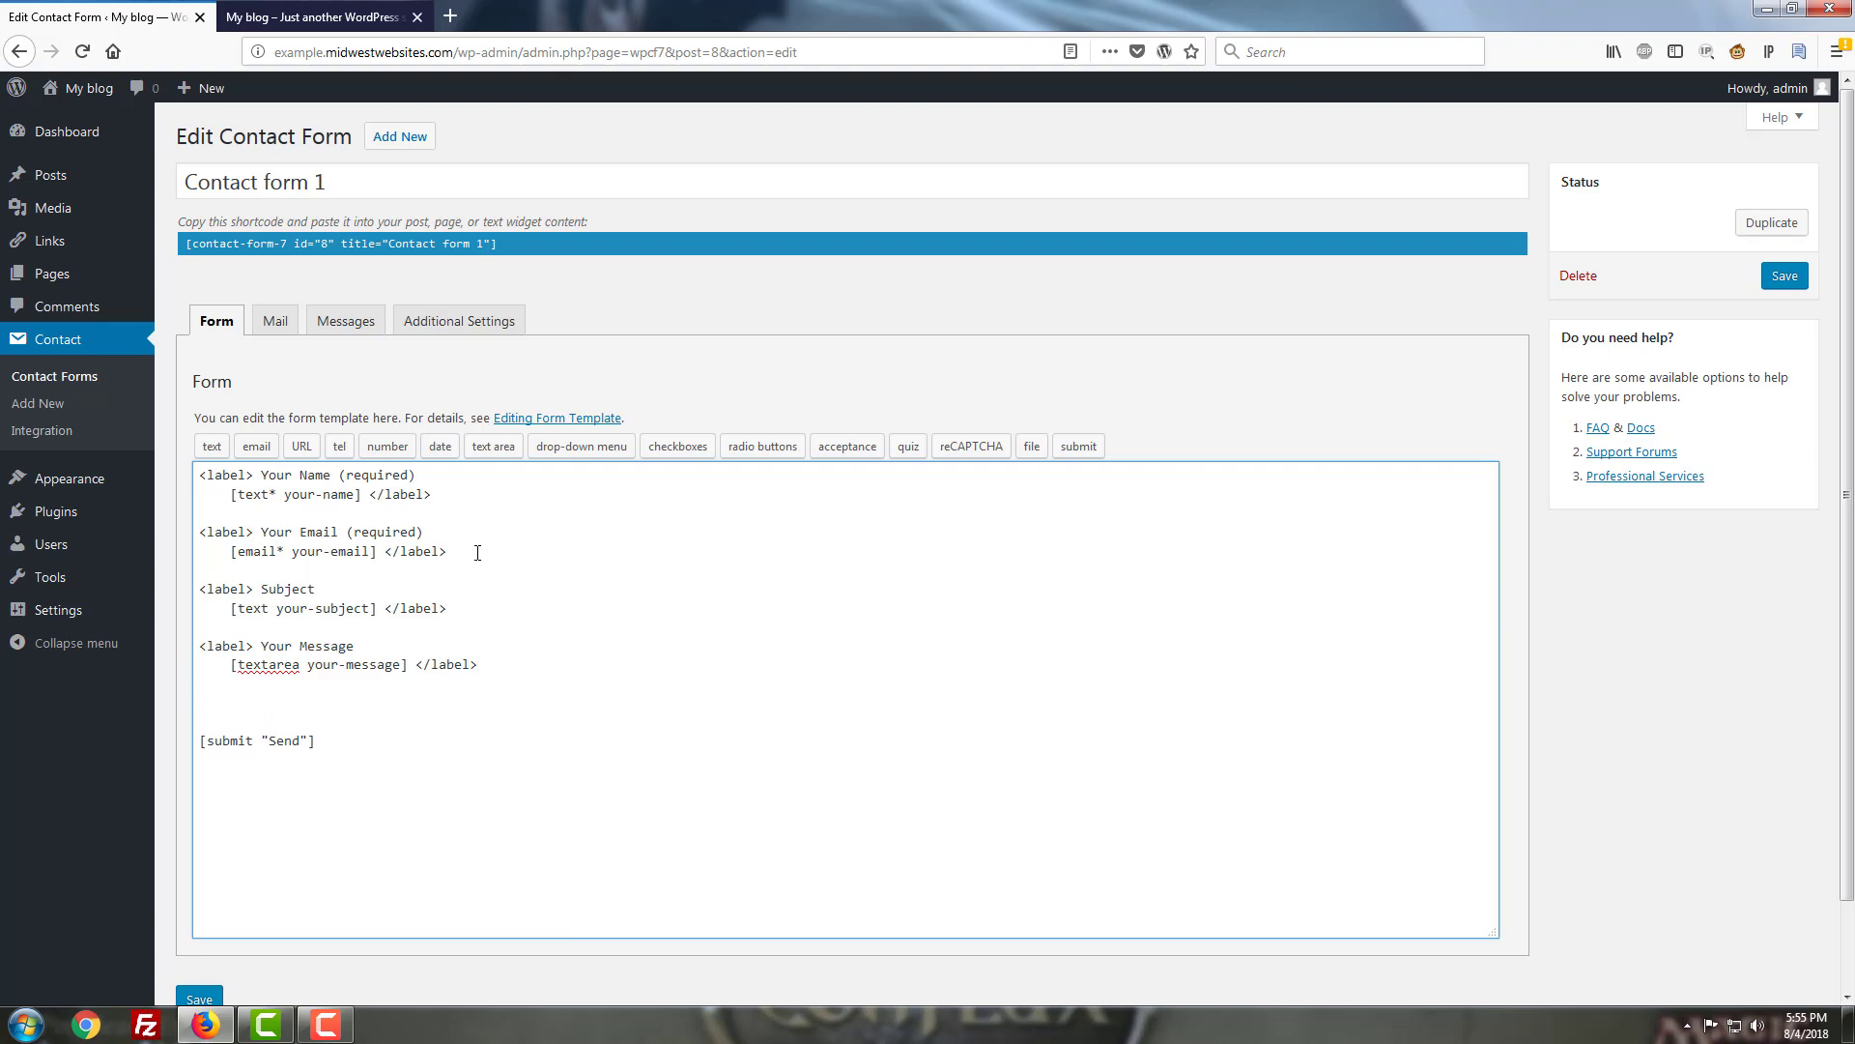
Generate a required tel tag named tel-594 with default value 1.1234567890.
{"action": "left_click", "coordinate": [343, 448]}
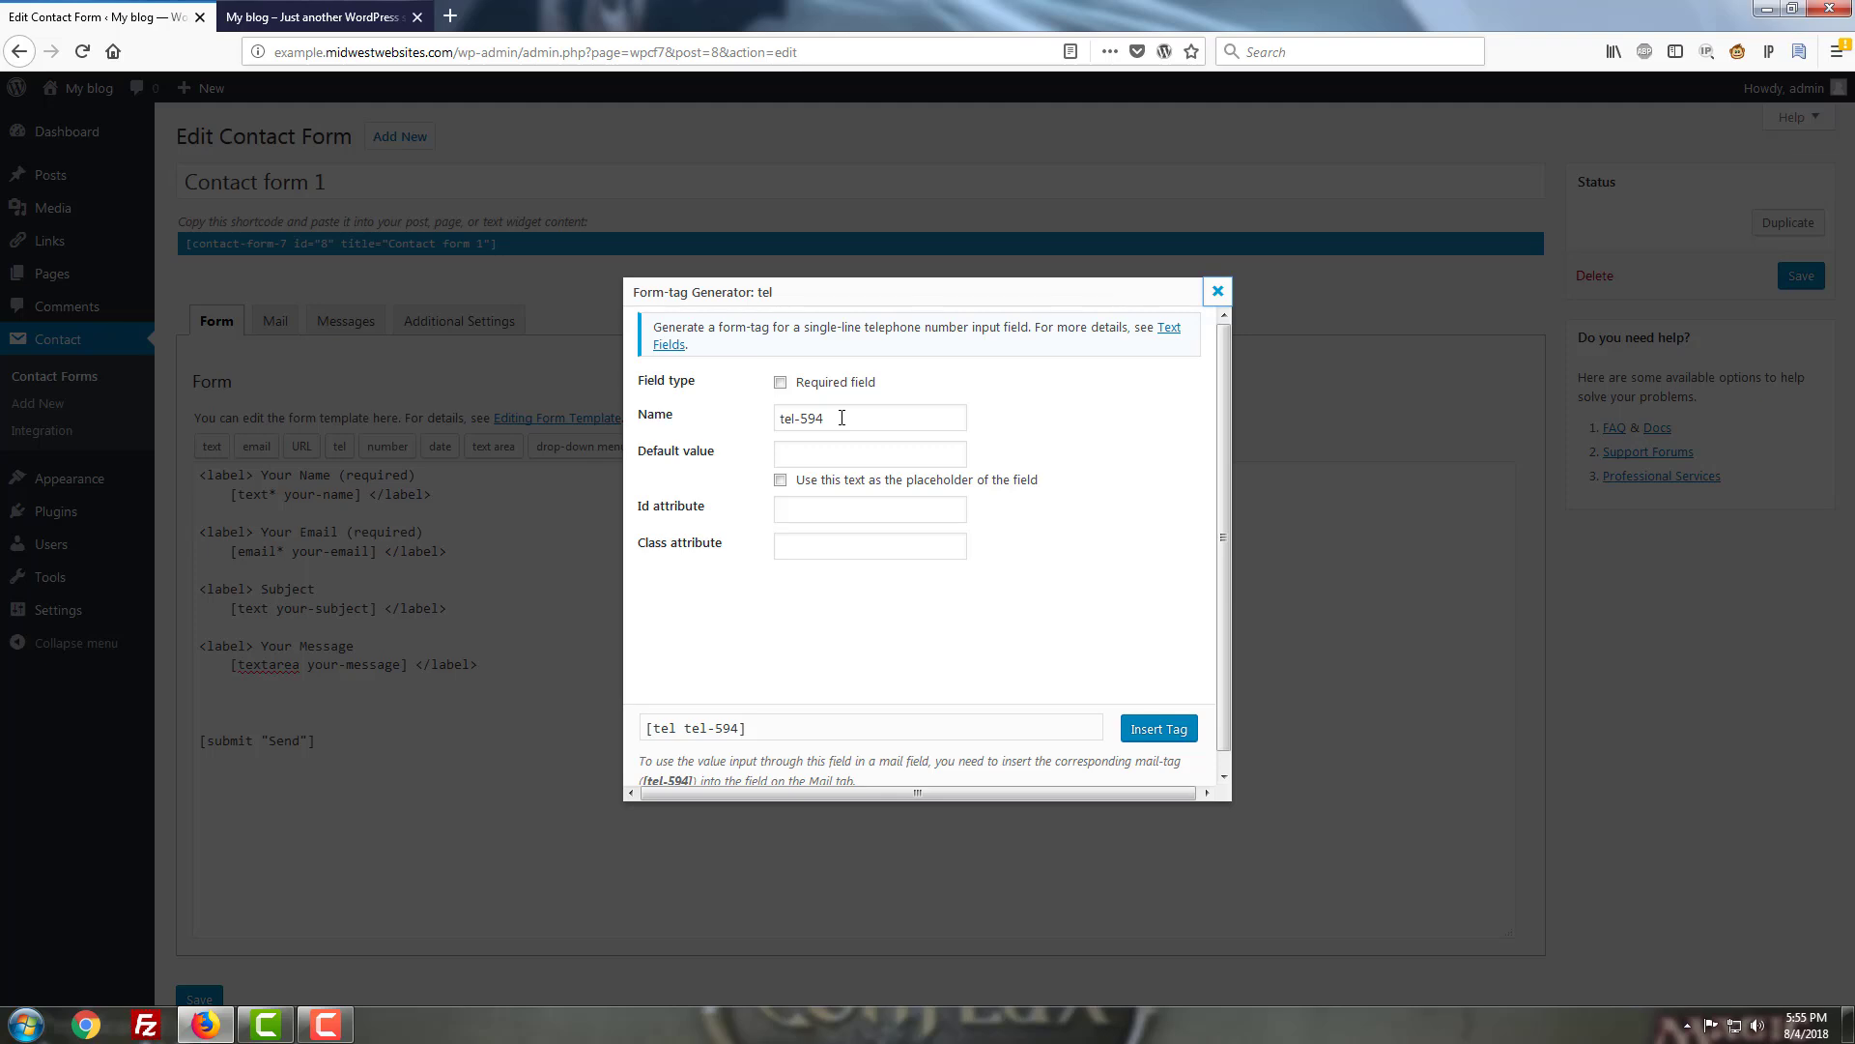
{"action": "left_click", "coordinate": [814, 451]}
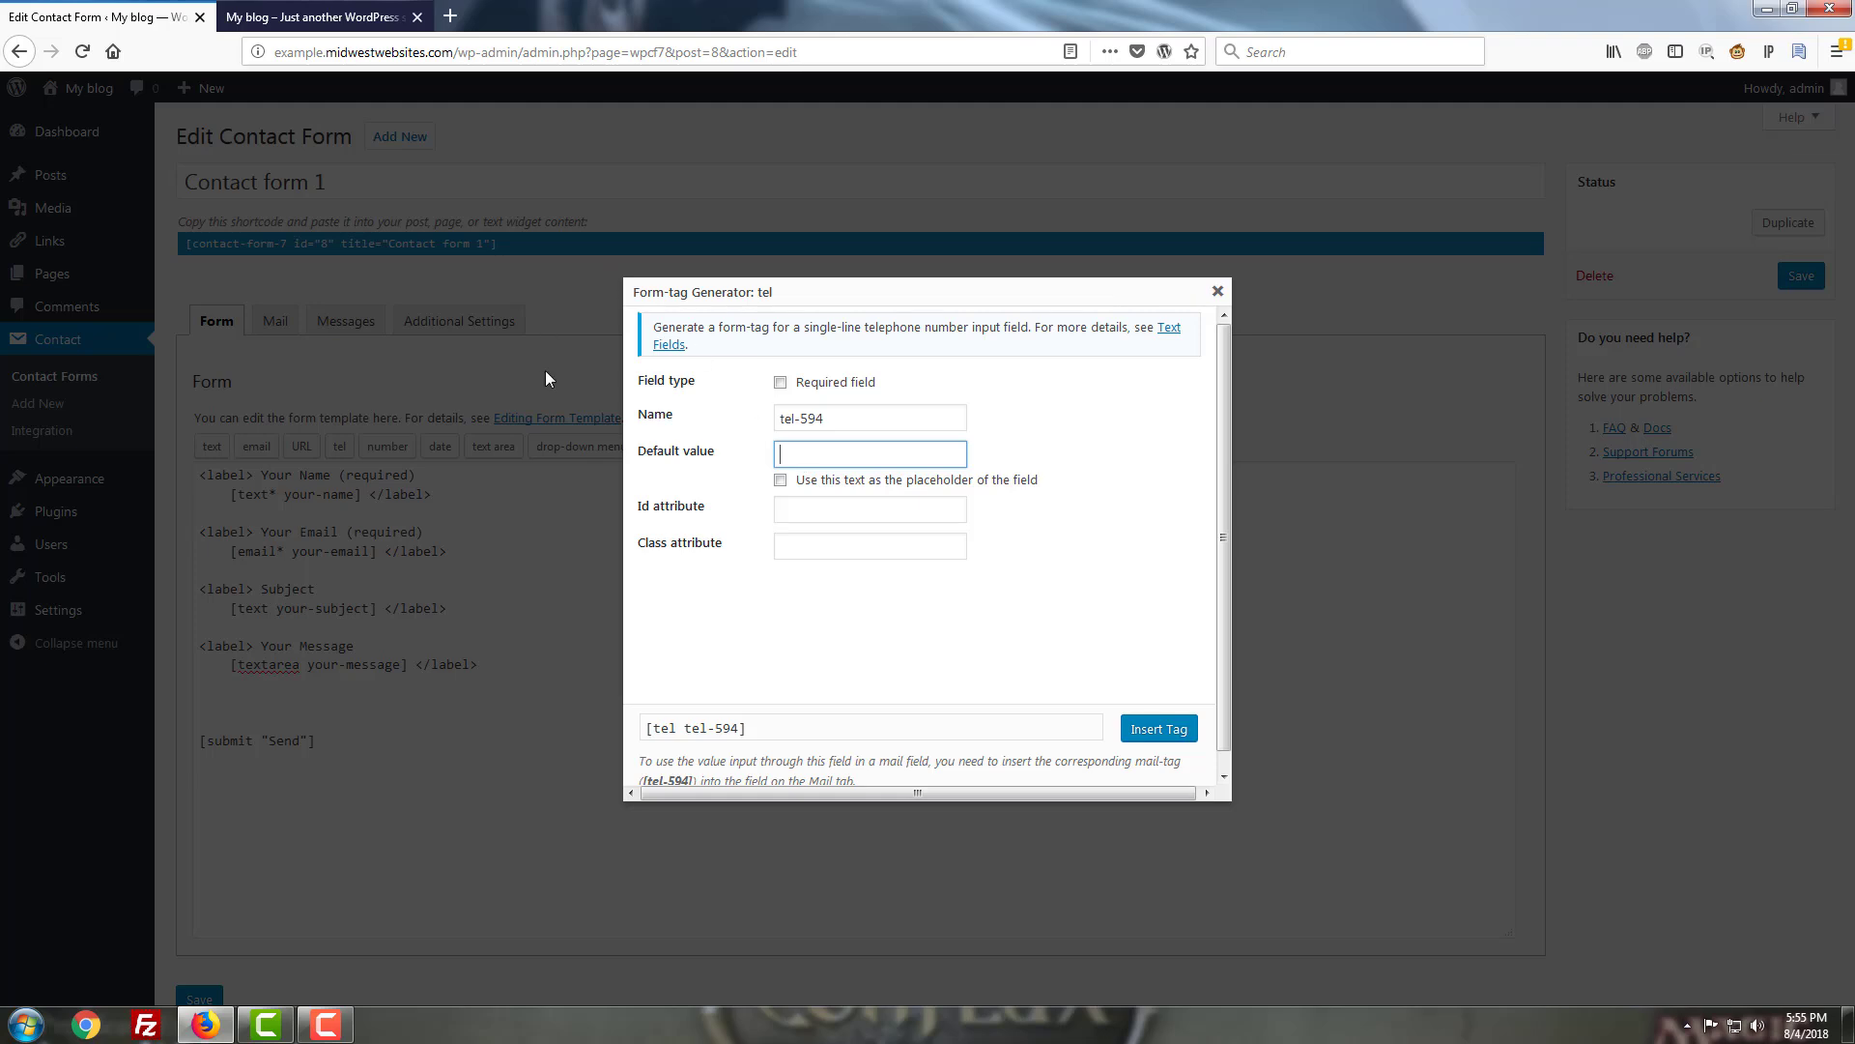
{"action": "left_click", "coordinate": [780, 387]}
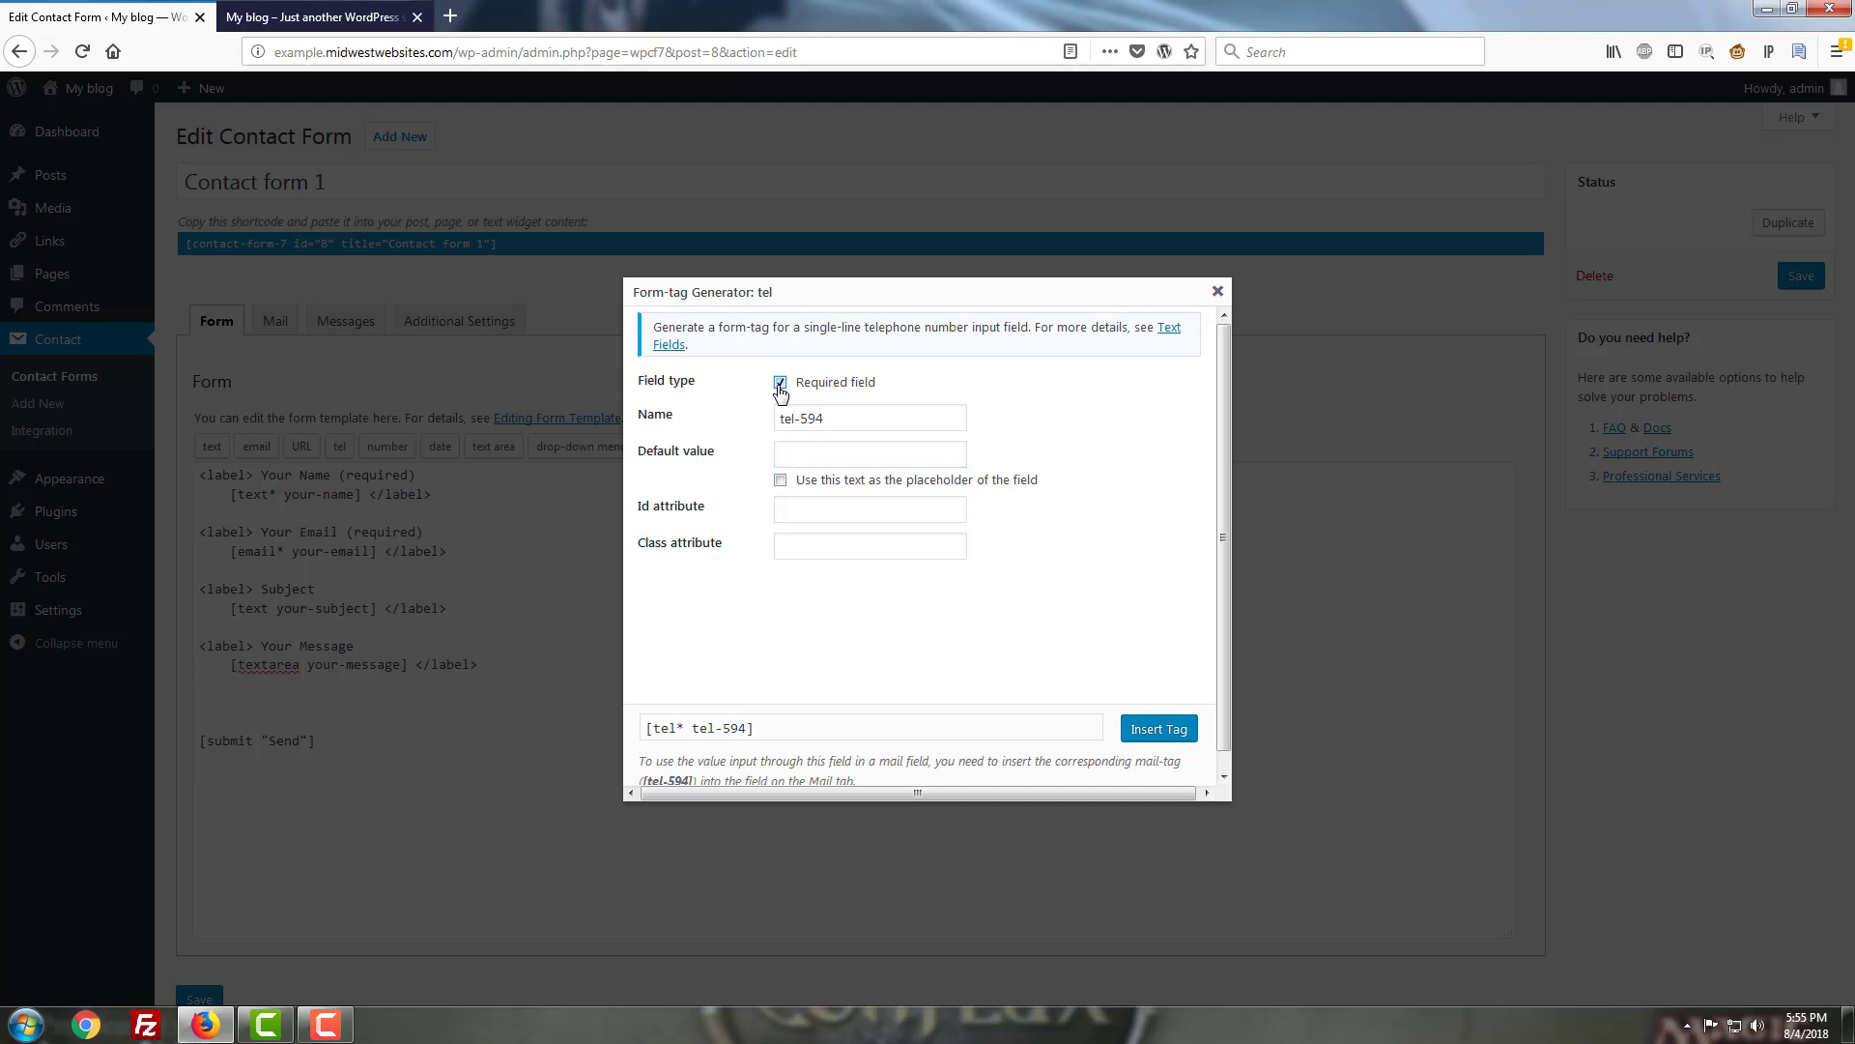
{"action": "left_click", "coordinate": [687, 731]}
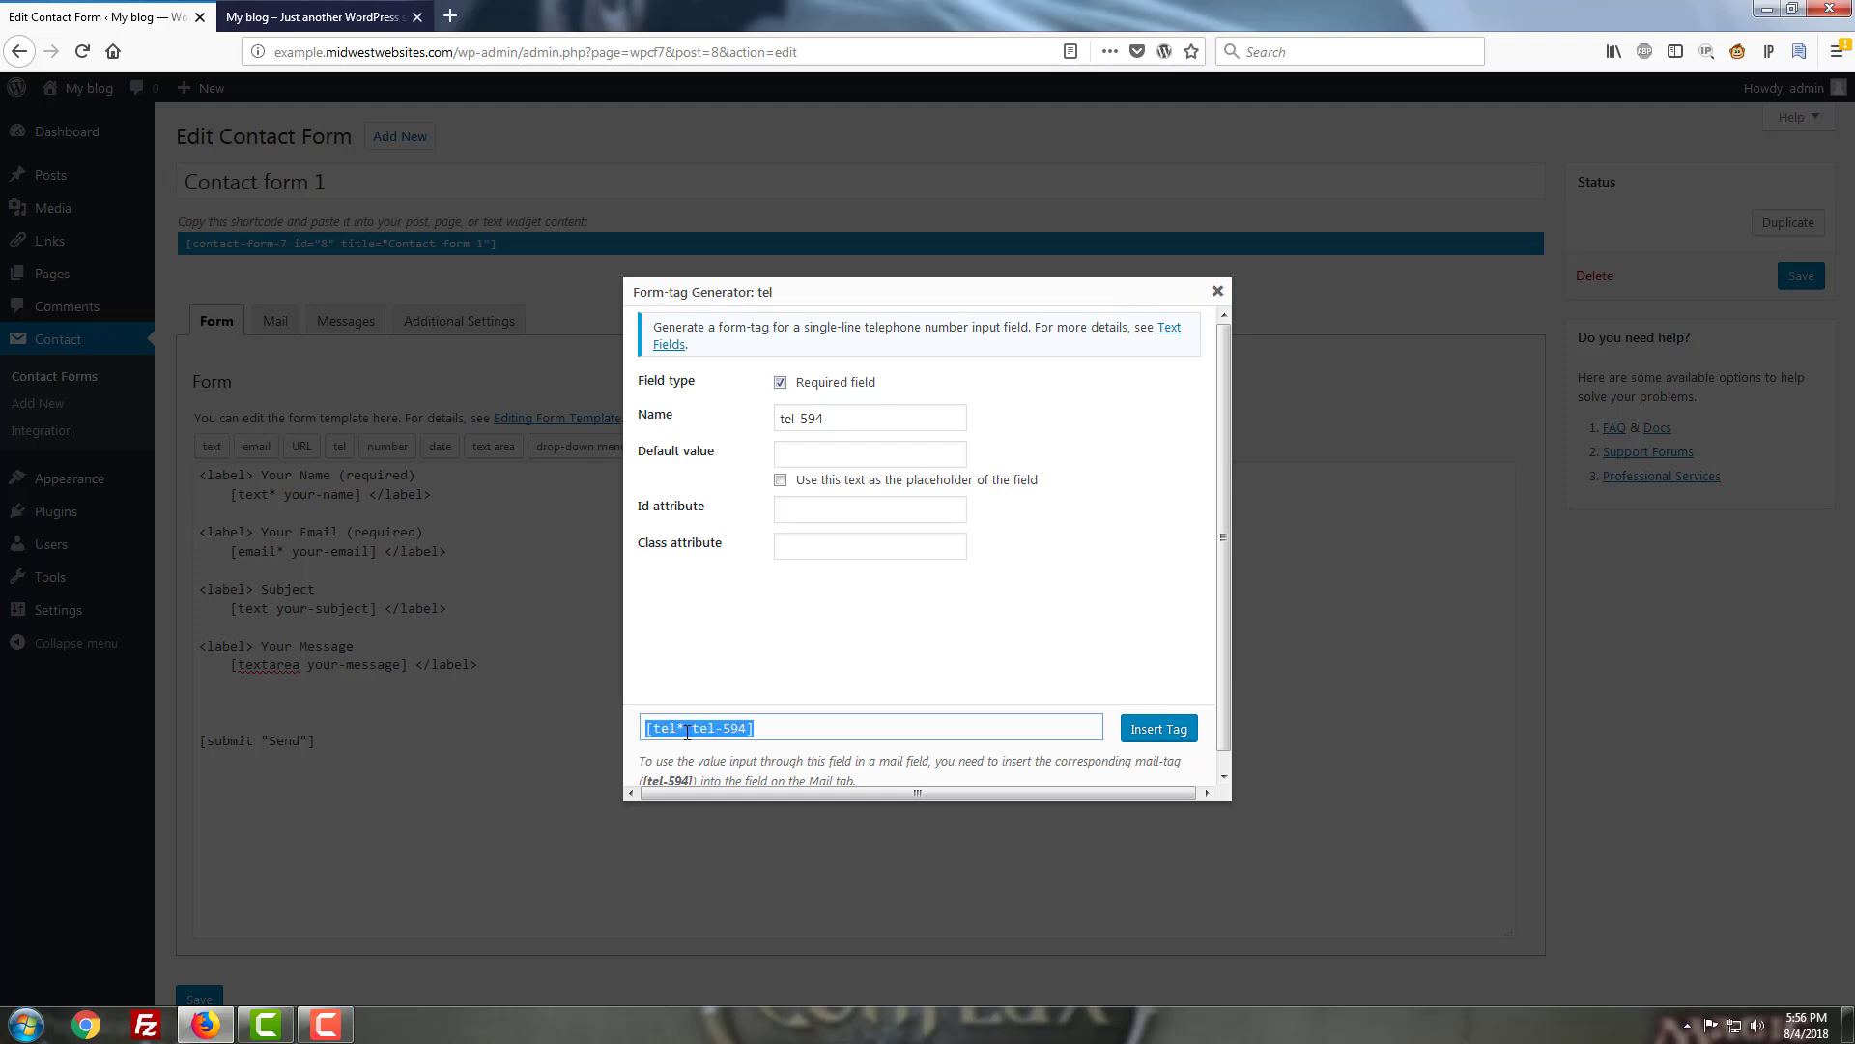
{"action": "left_click", "coordinate": [779, 384]}
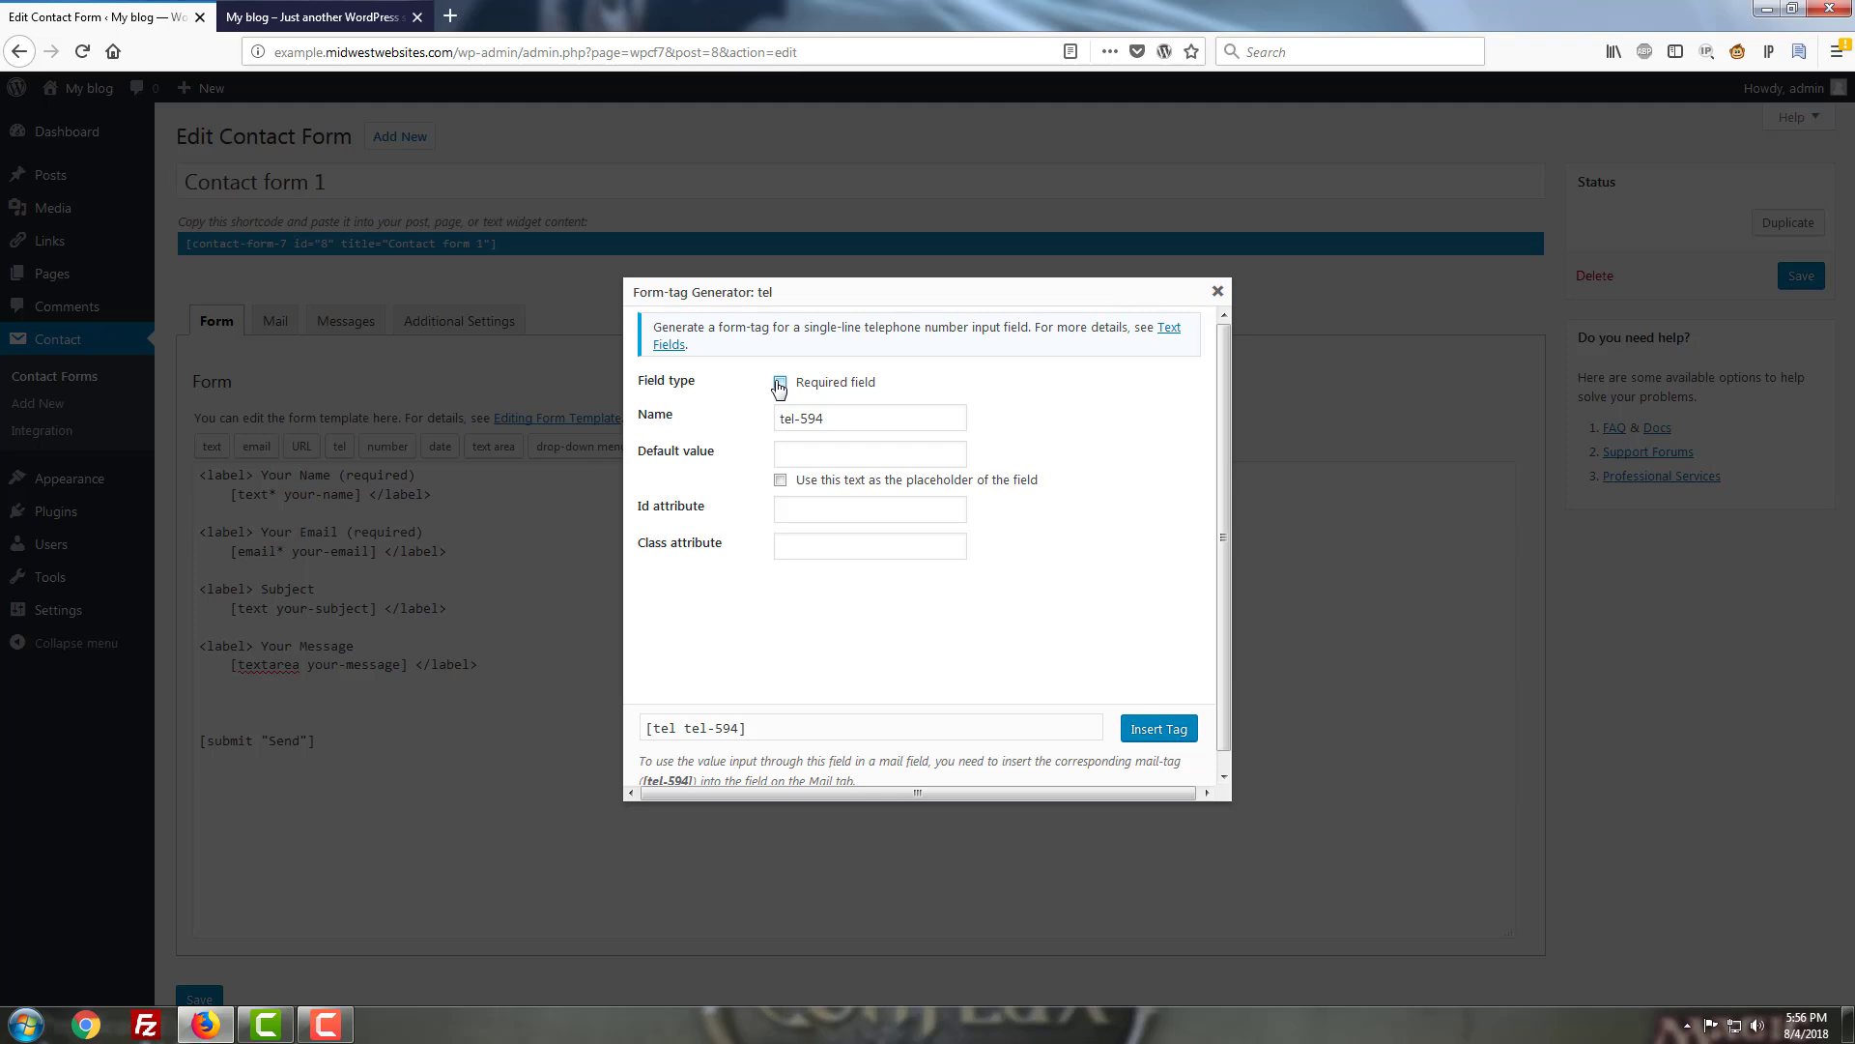
{"action": "left_click", "coordinate": [779, 385]}
{"action": "left_click", "coordinate": [806, 447]}
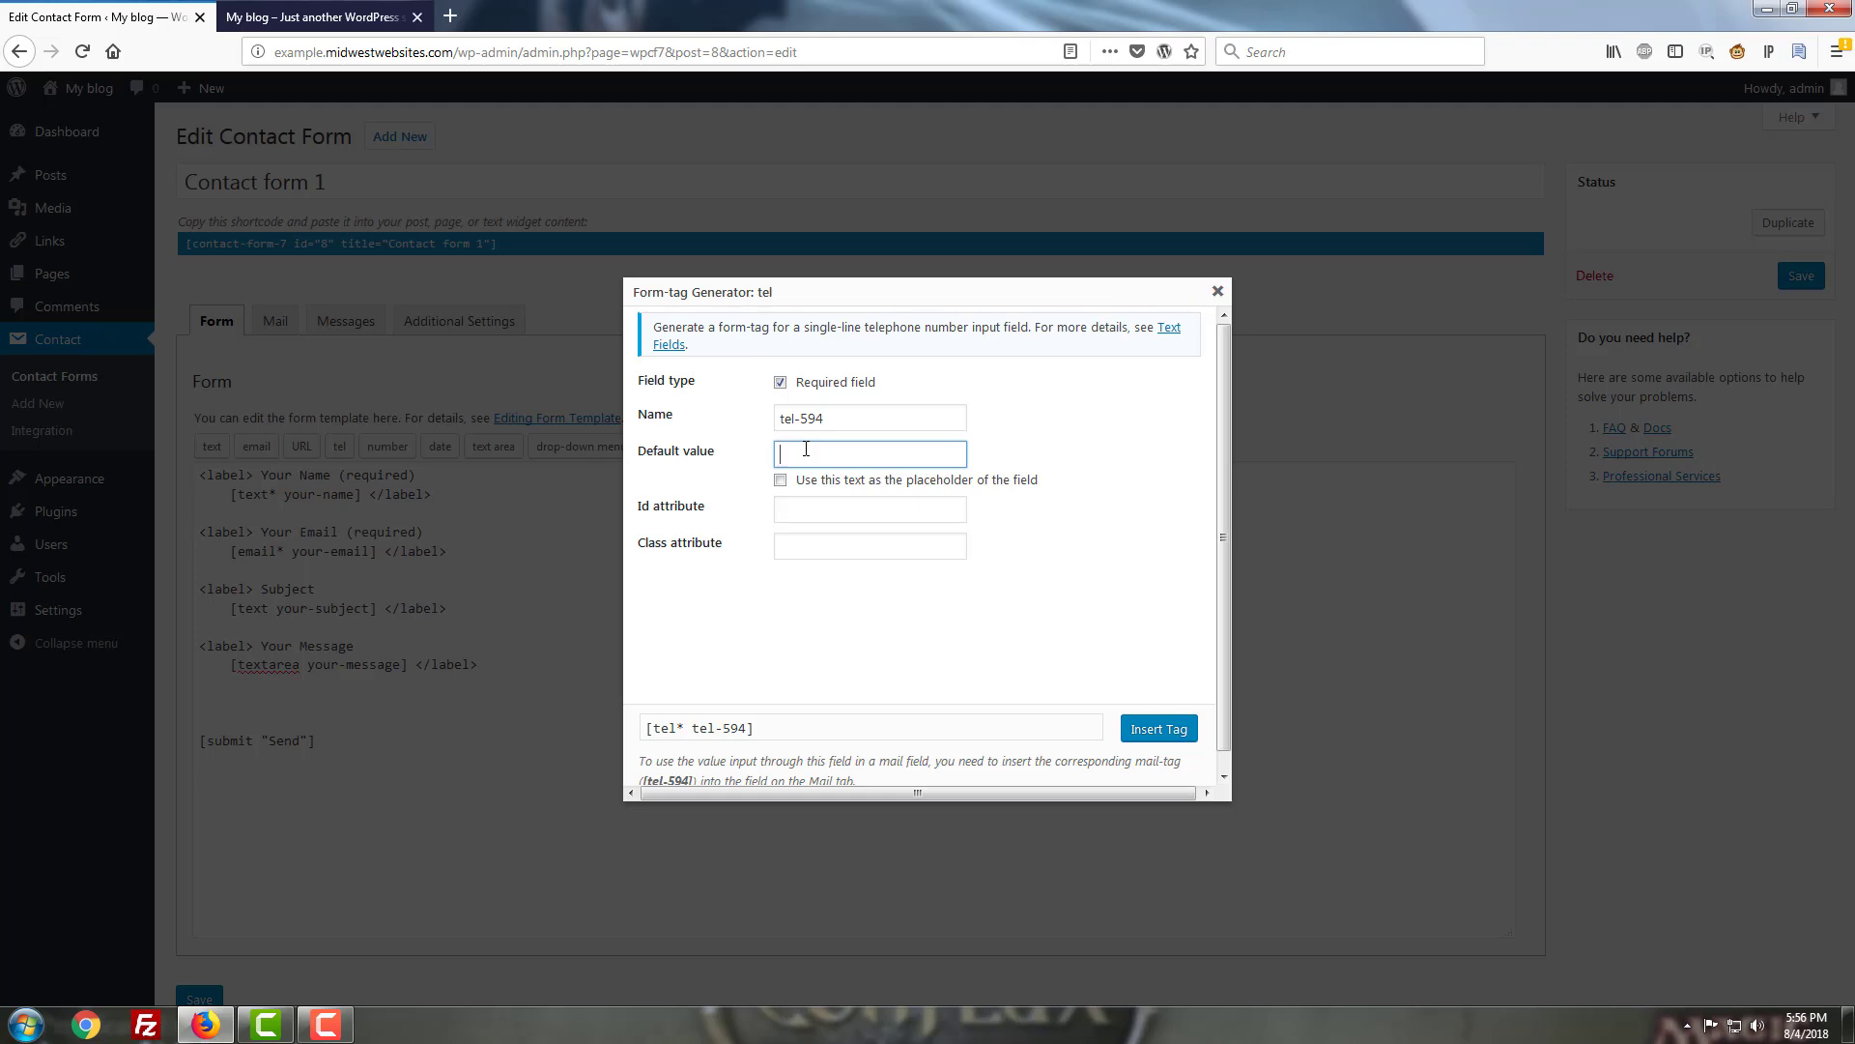
{"action": "type", "text": "1.1234567890"}
{"action": "left_click", "coordinate": [781, 514]}
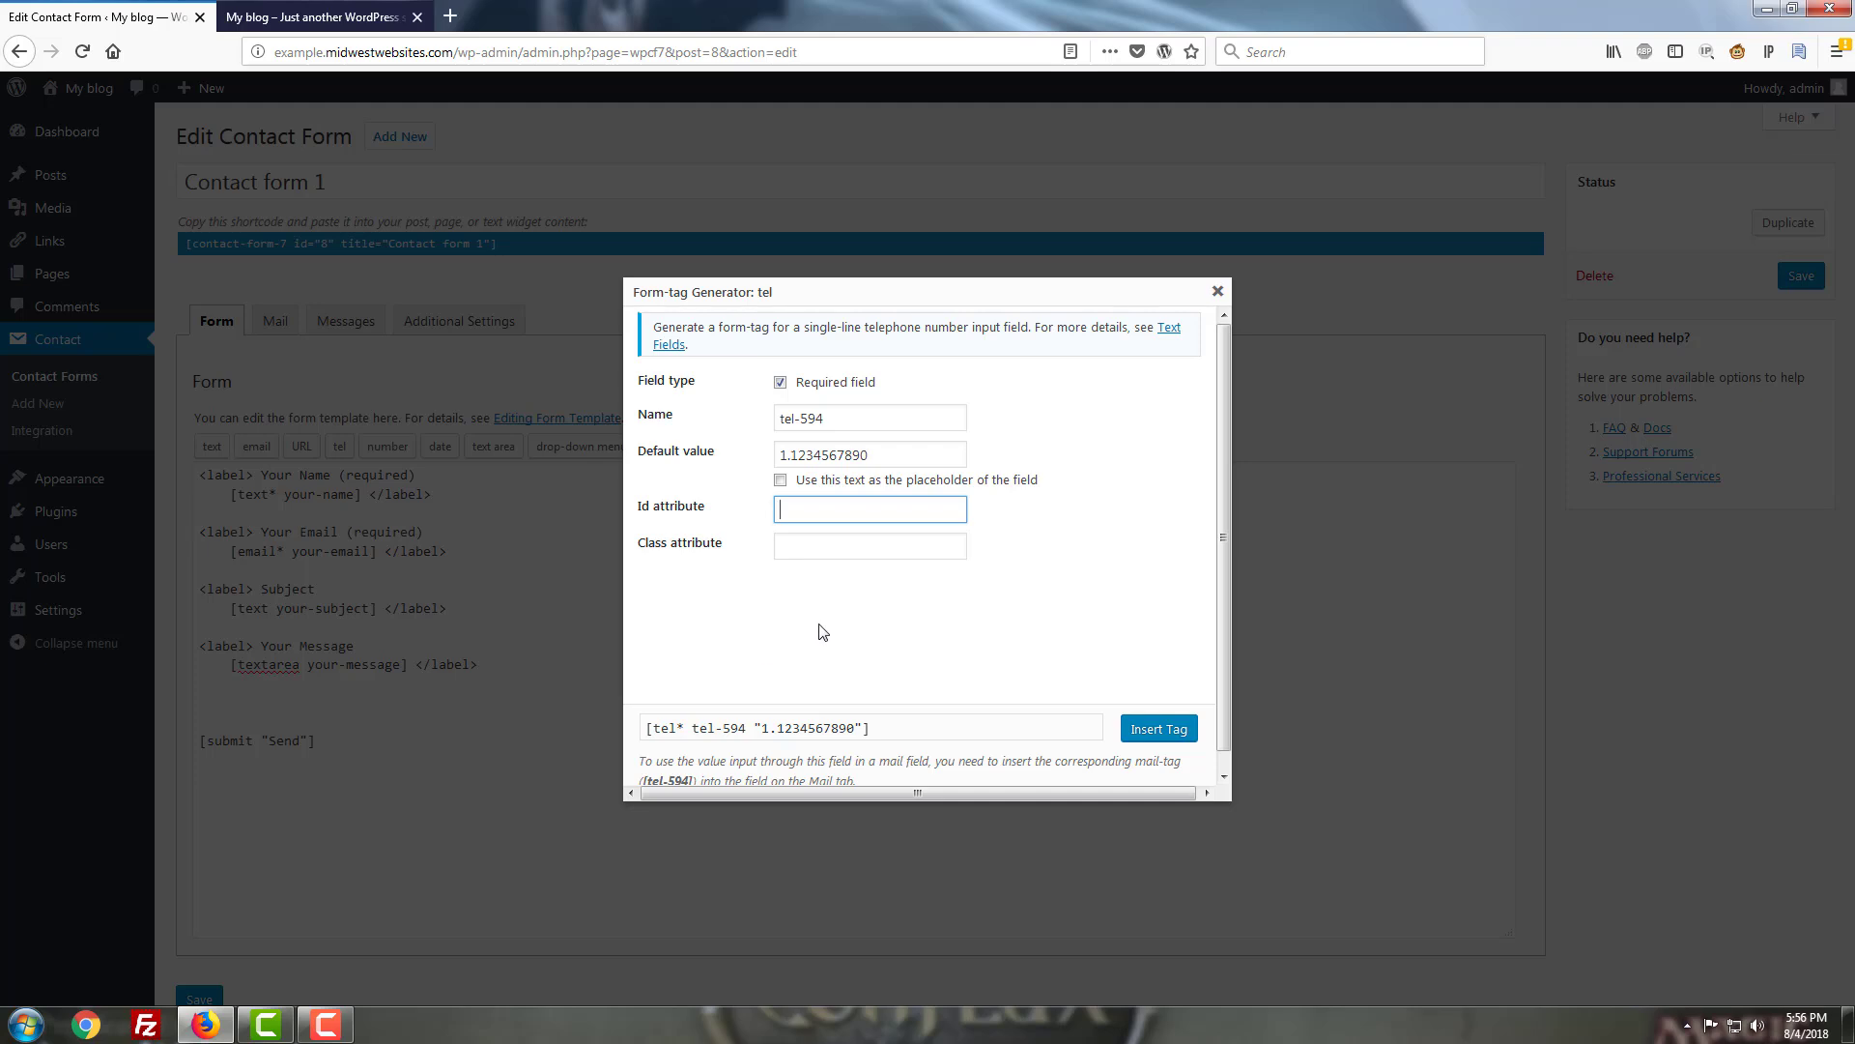
Insert the tel-594 tag into the form template below the message field.
{"action": "left_click", "coordinate": [1158, 729]}
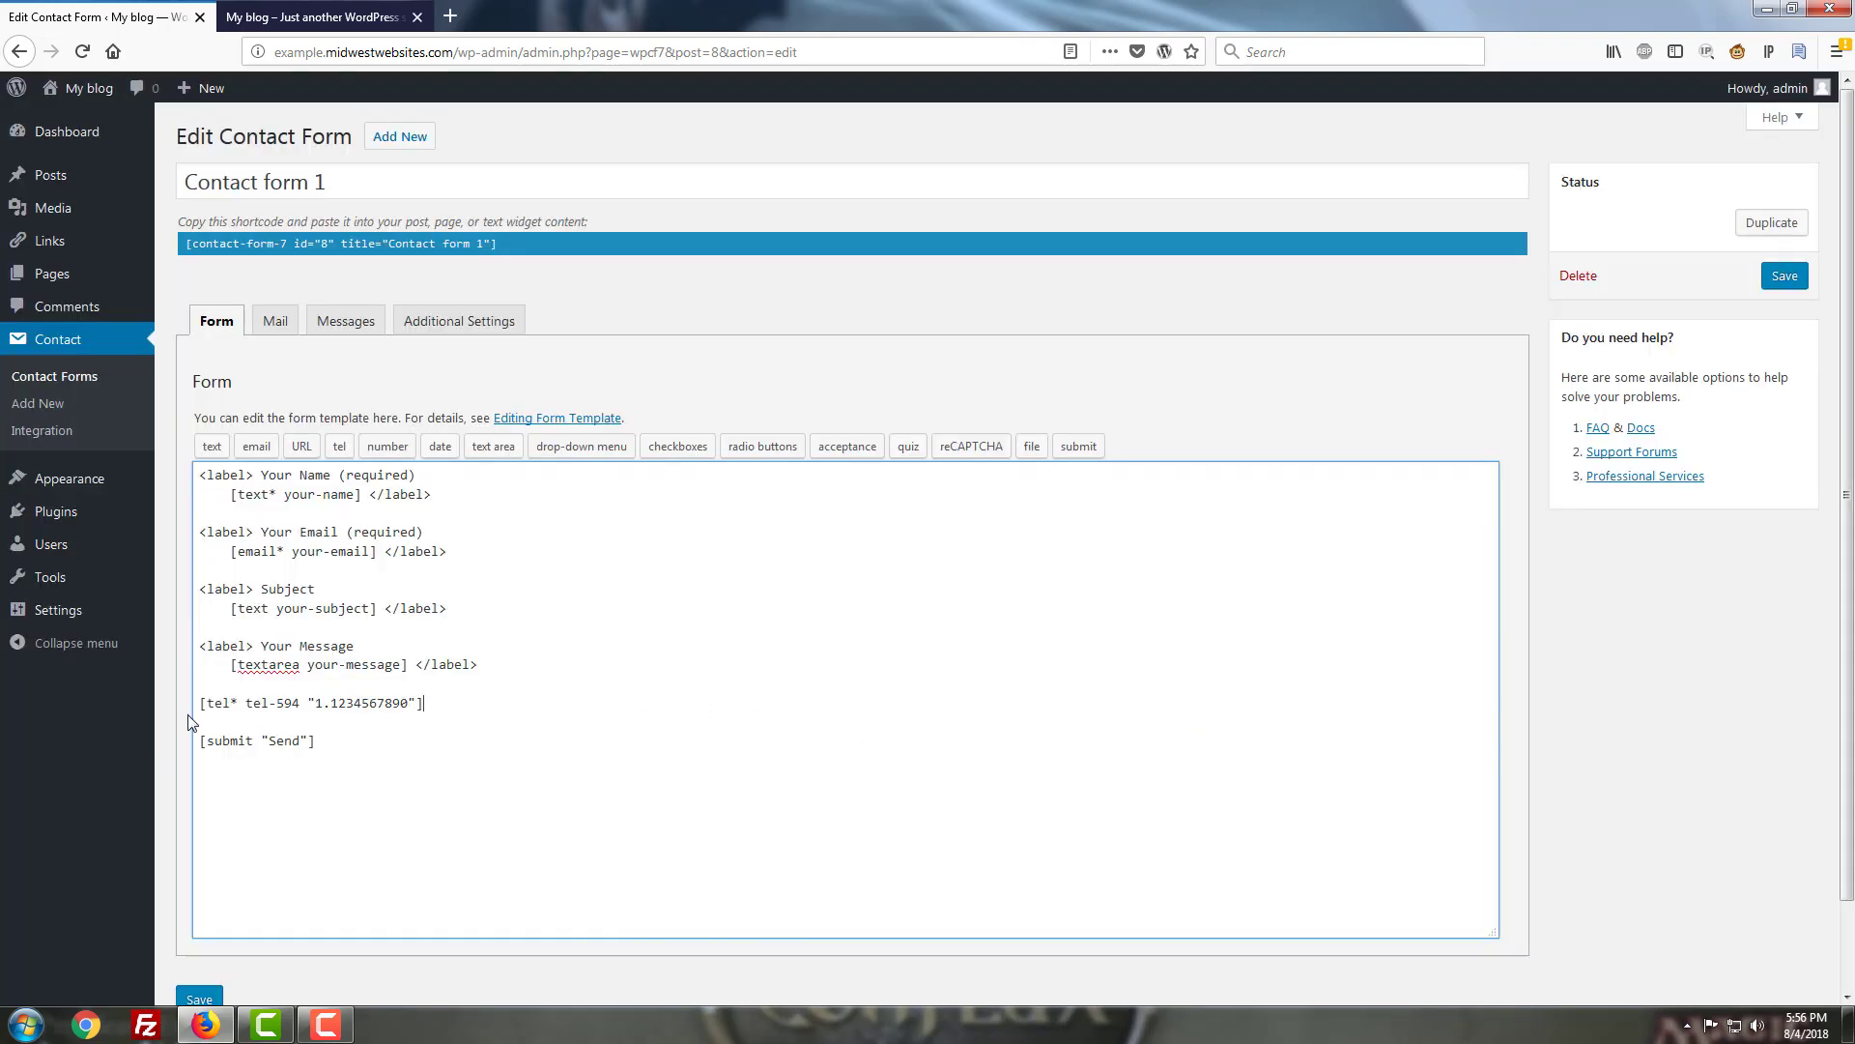
{"action": "left_click", "coordinate": [442, 703]}
{"action": "left_click", "coordinate": [494, 663]}
{"action": "left_click", "coordinate": [272, 686]}
Add a '<label> Your Phone Number </label>' line above the phone tag.
{"action": "key", "text": "Return"}
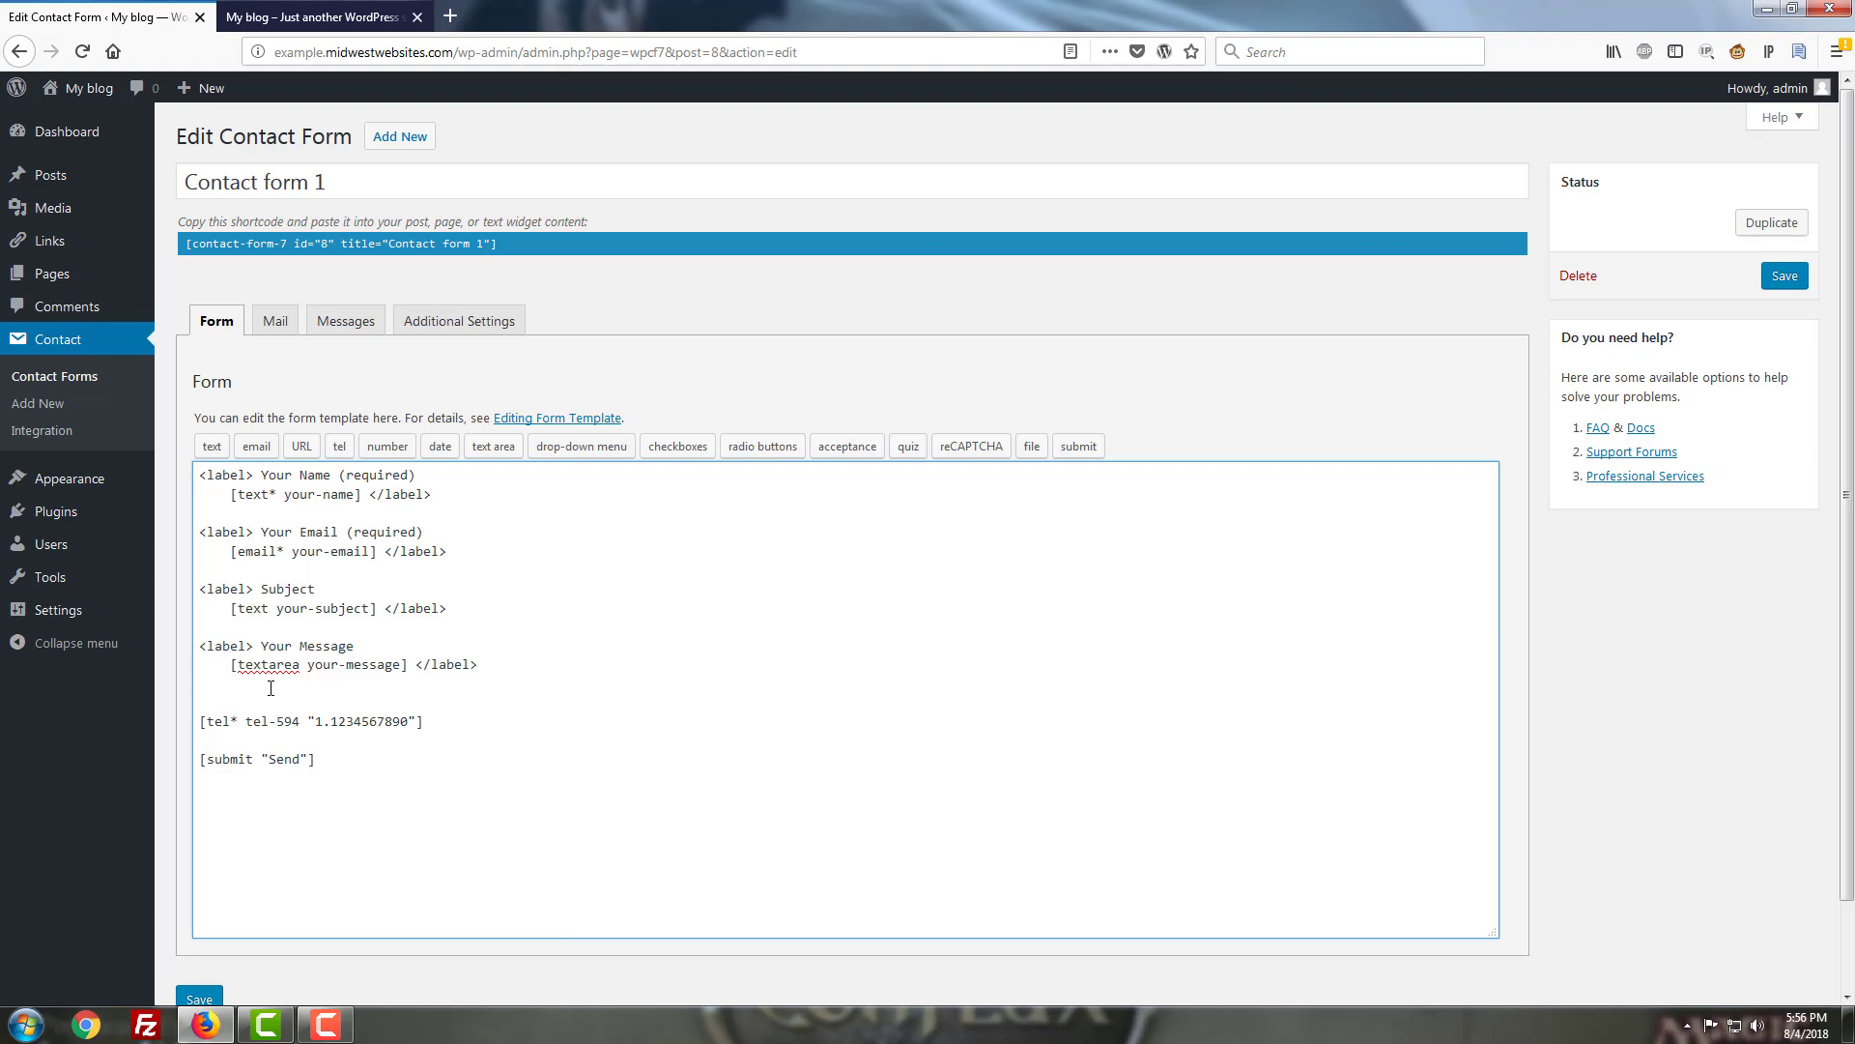
{"action": "type", "text": "Your"}
{"action": "type", "text": " Phone Number"}
{"action": "type", "text": "<l"}
{"action": "type", "text": "abel>"}
{"action": "type", "text": " </label"}
{"action": "type", "text": "?"}
{"action": "key", "text": "BackSpace"}
{"action": "type", "text": ">"}
Save Contact form 1, return to the Contact Forms list, and select its shortcode.
{"action": "left_click", "coordinate": [1786, 277]}
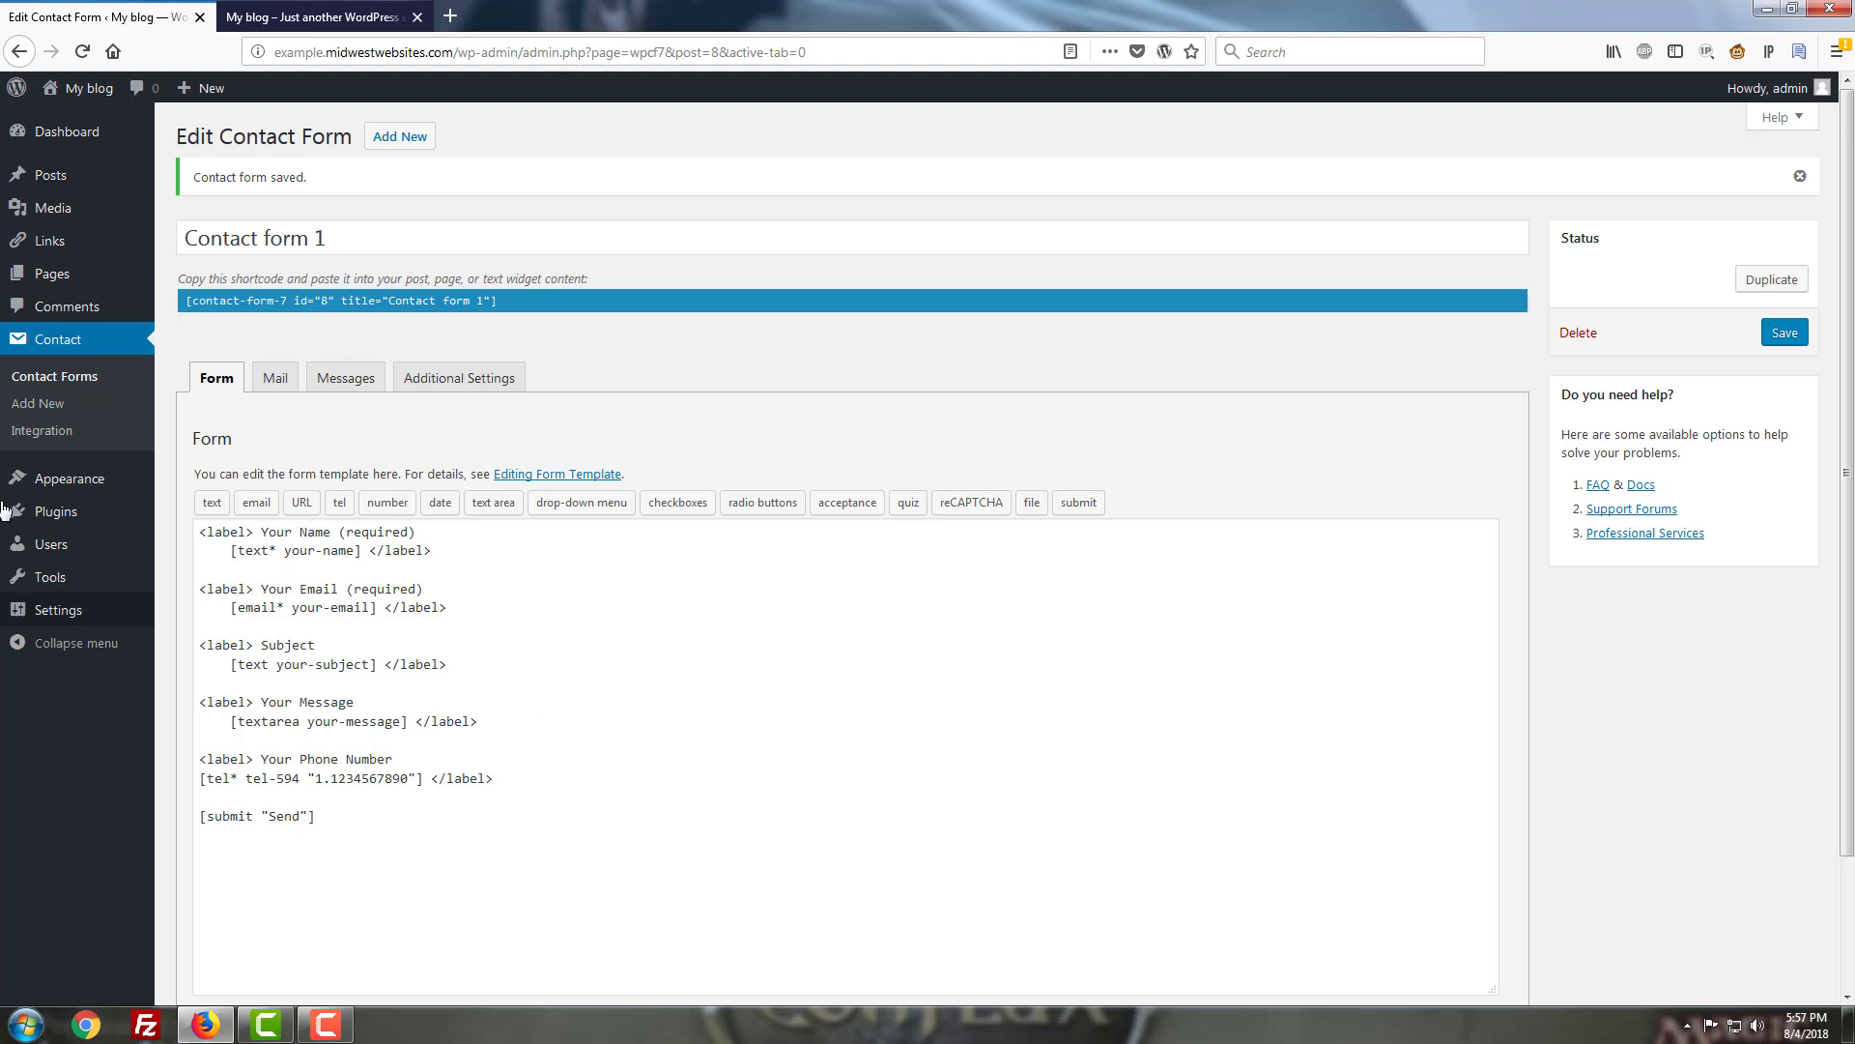
{"action": "left_click", "coordinate": [83, 377]}
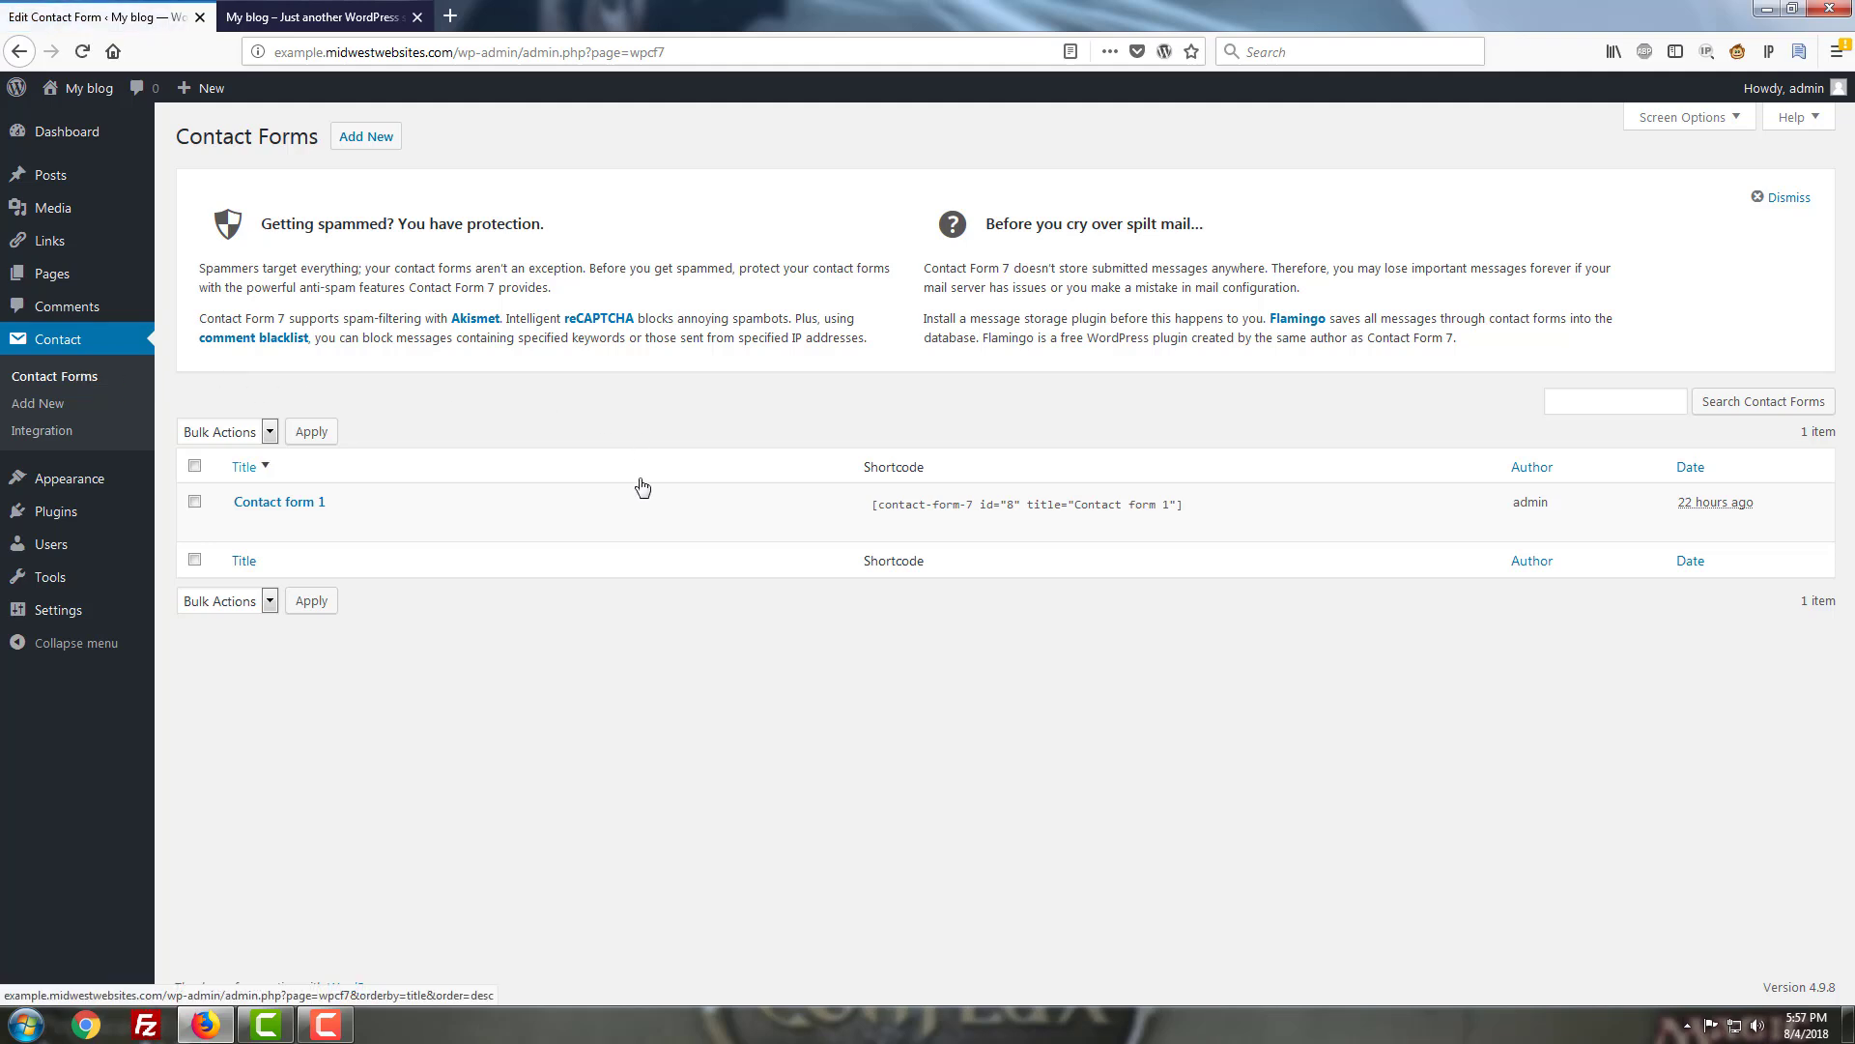
{"action": "left_click", "coordinate": [1193, 506]}
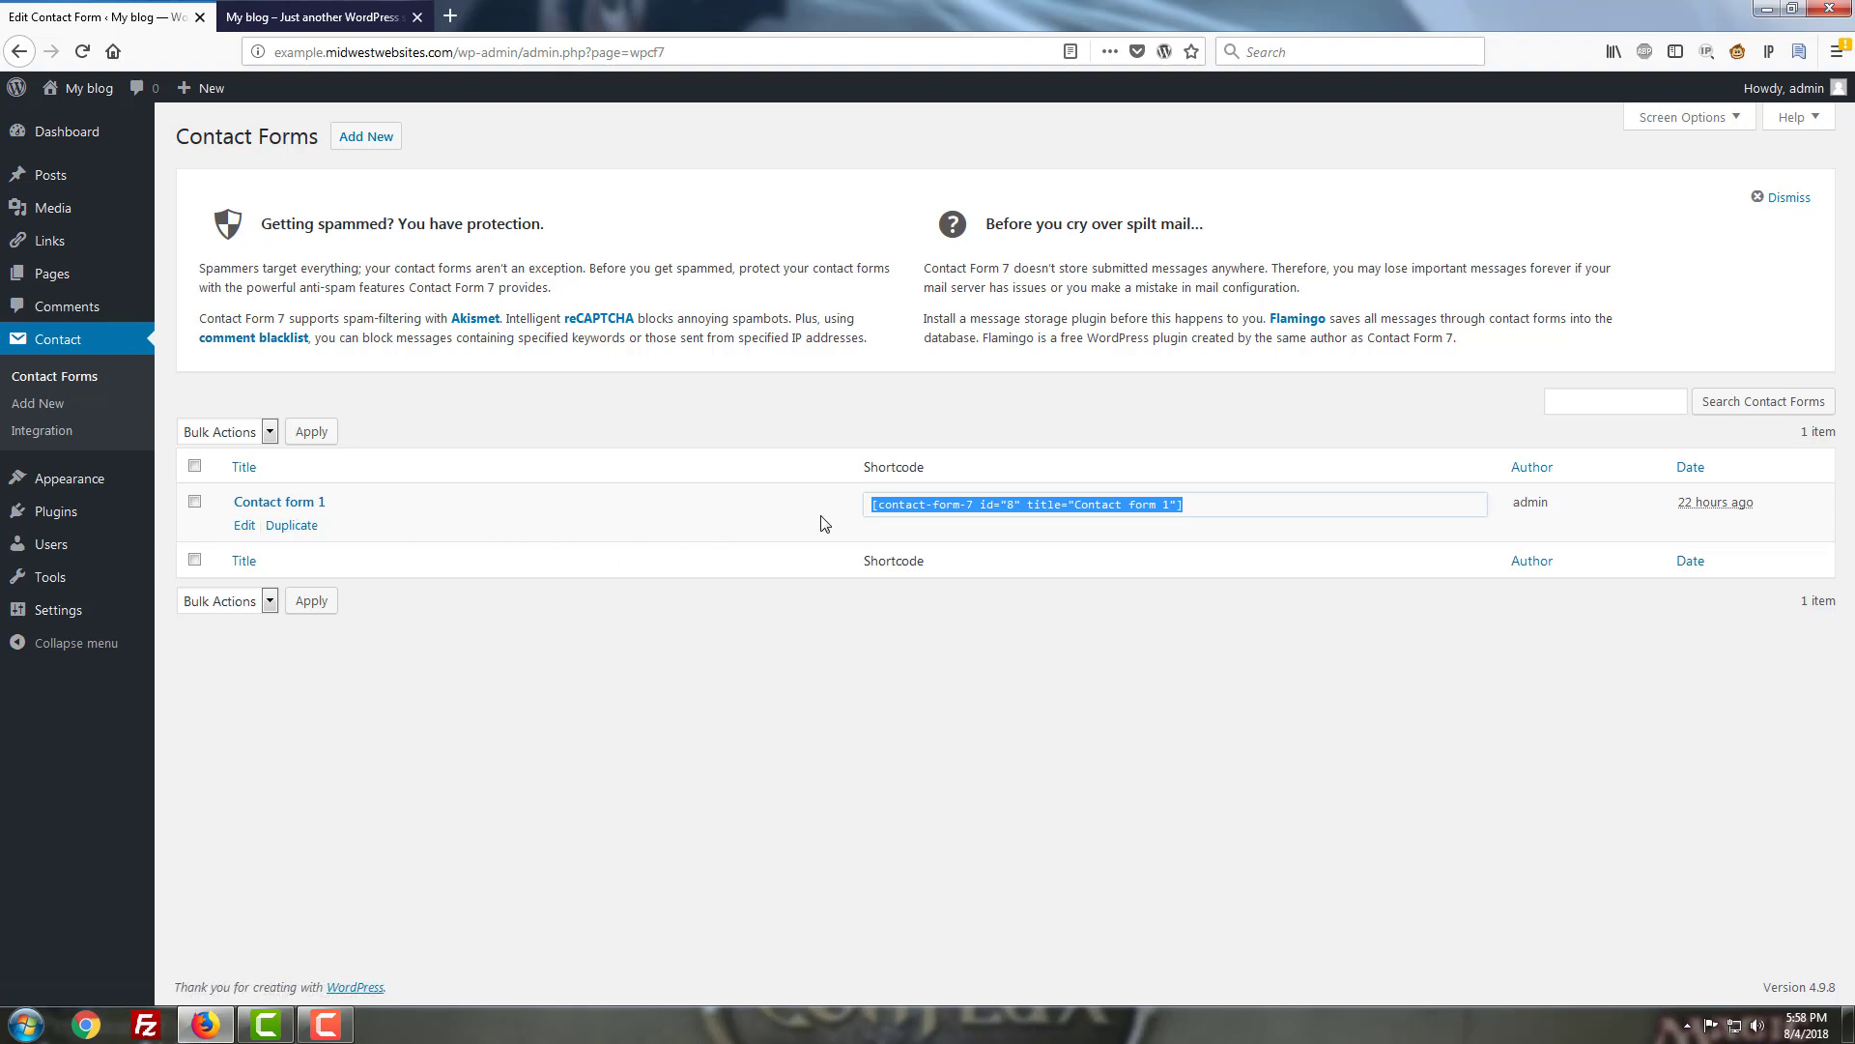
Copy the shortcode [contact-form-7 id="8" title="Contact form 1"].
{"action": "right_click", "coordinate": [896, 505]}
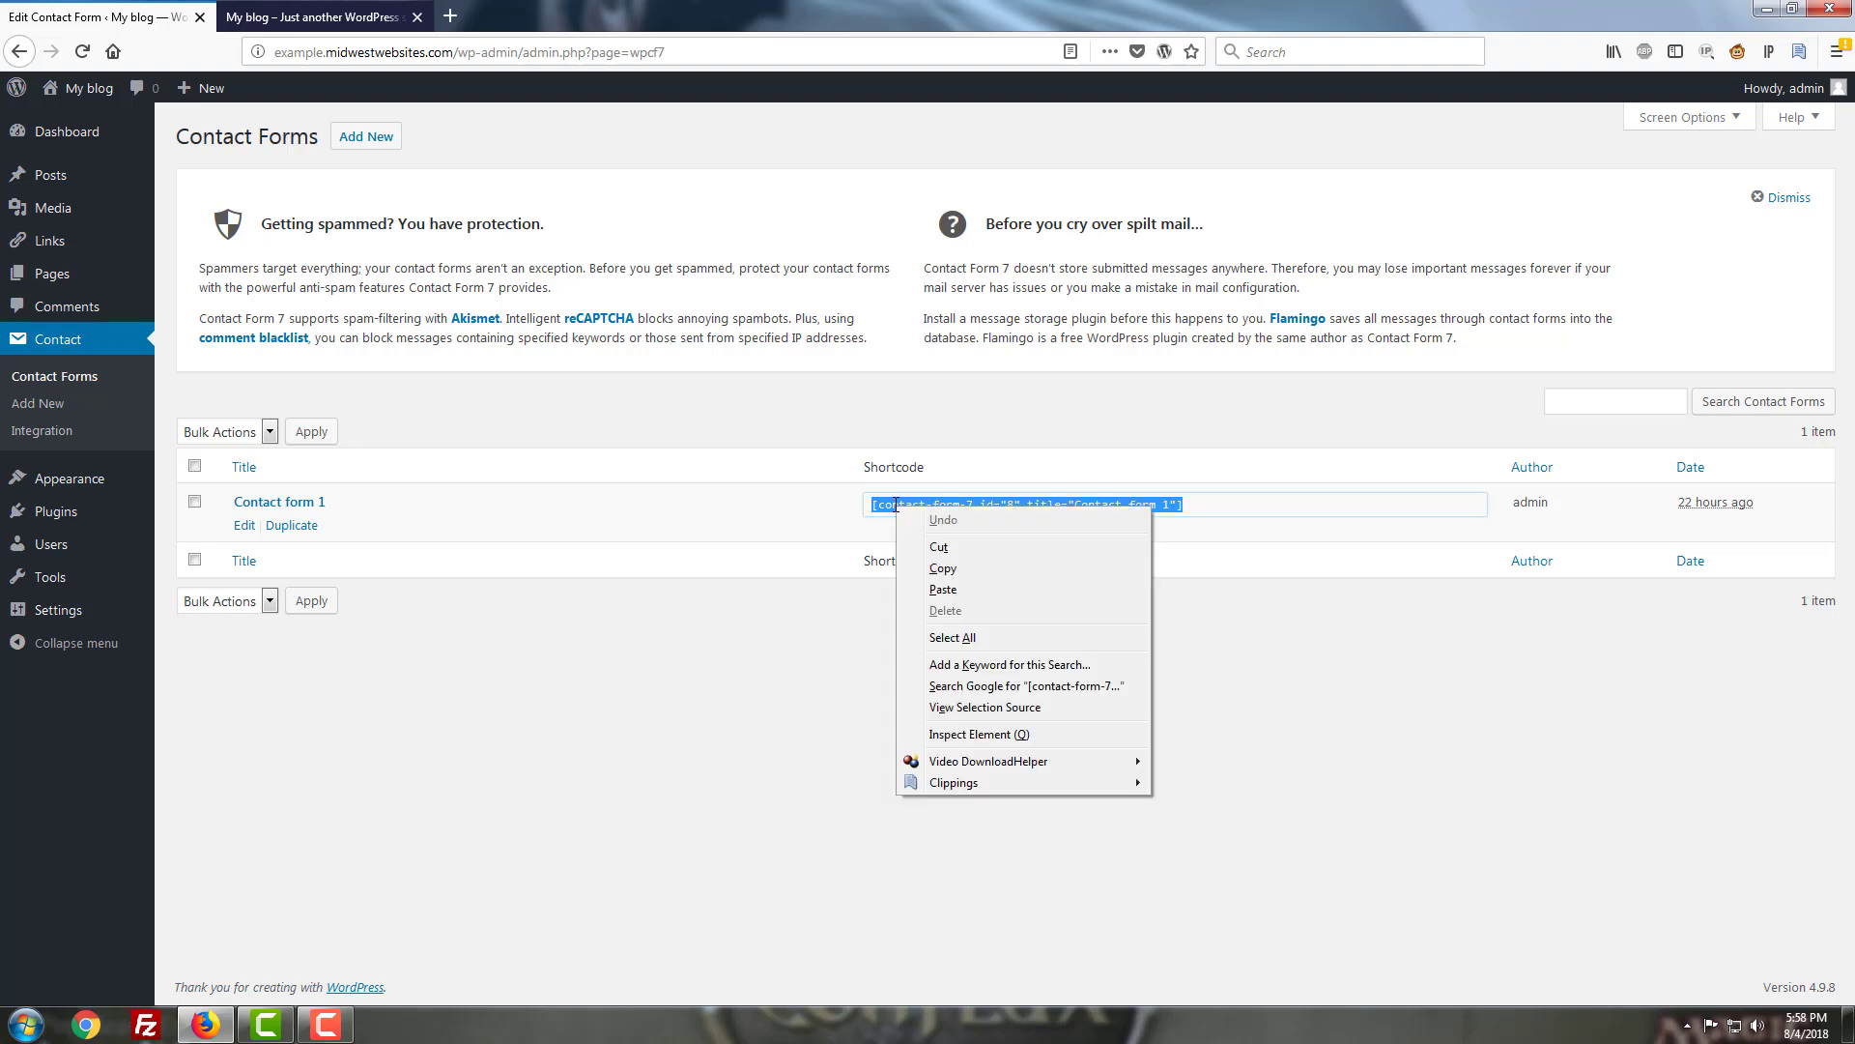
{"action": "left_click", "coordinate": [935, 570]}
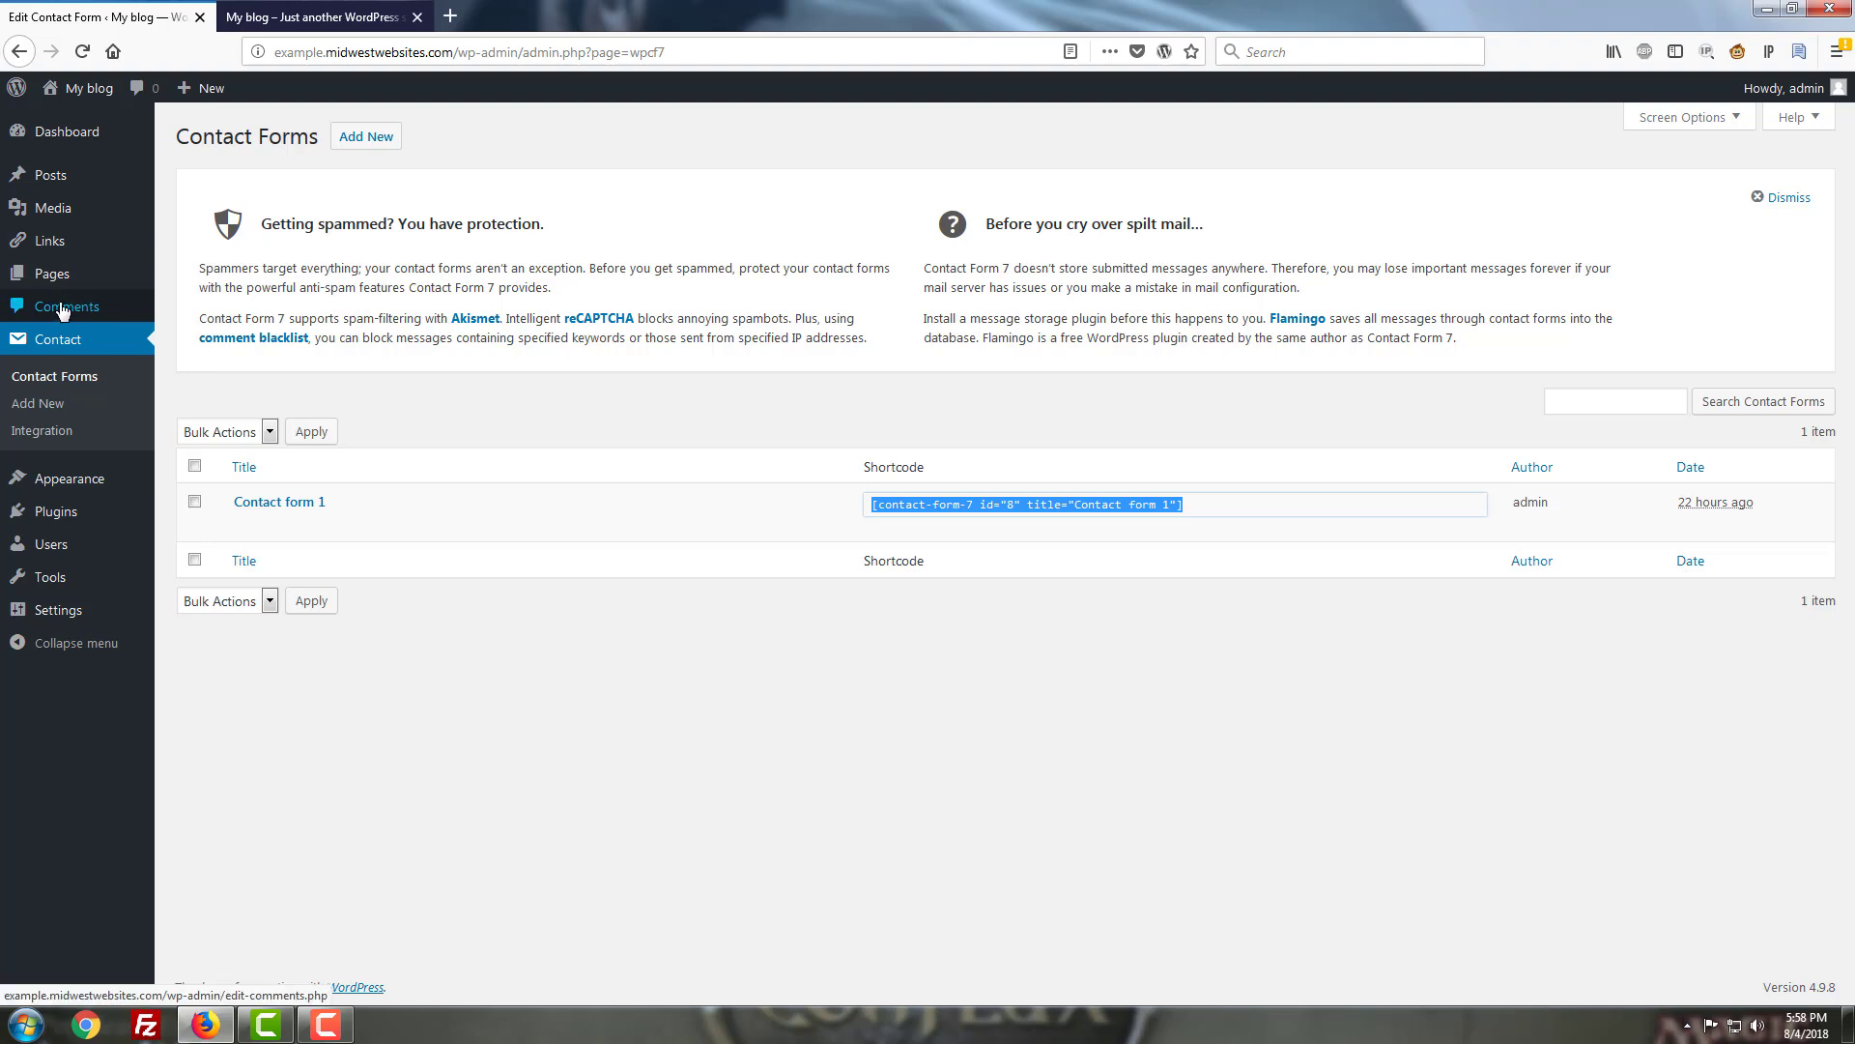
Open the Hello world! post for editing from Posts > All Posts.
{"action": "mouse_move", "coordinate": [39, 175]}
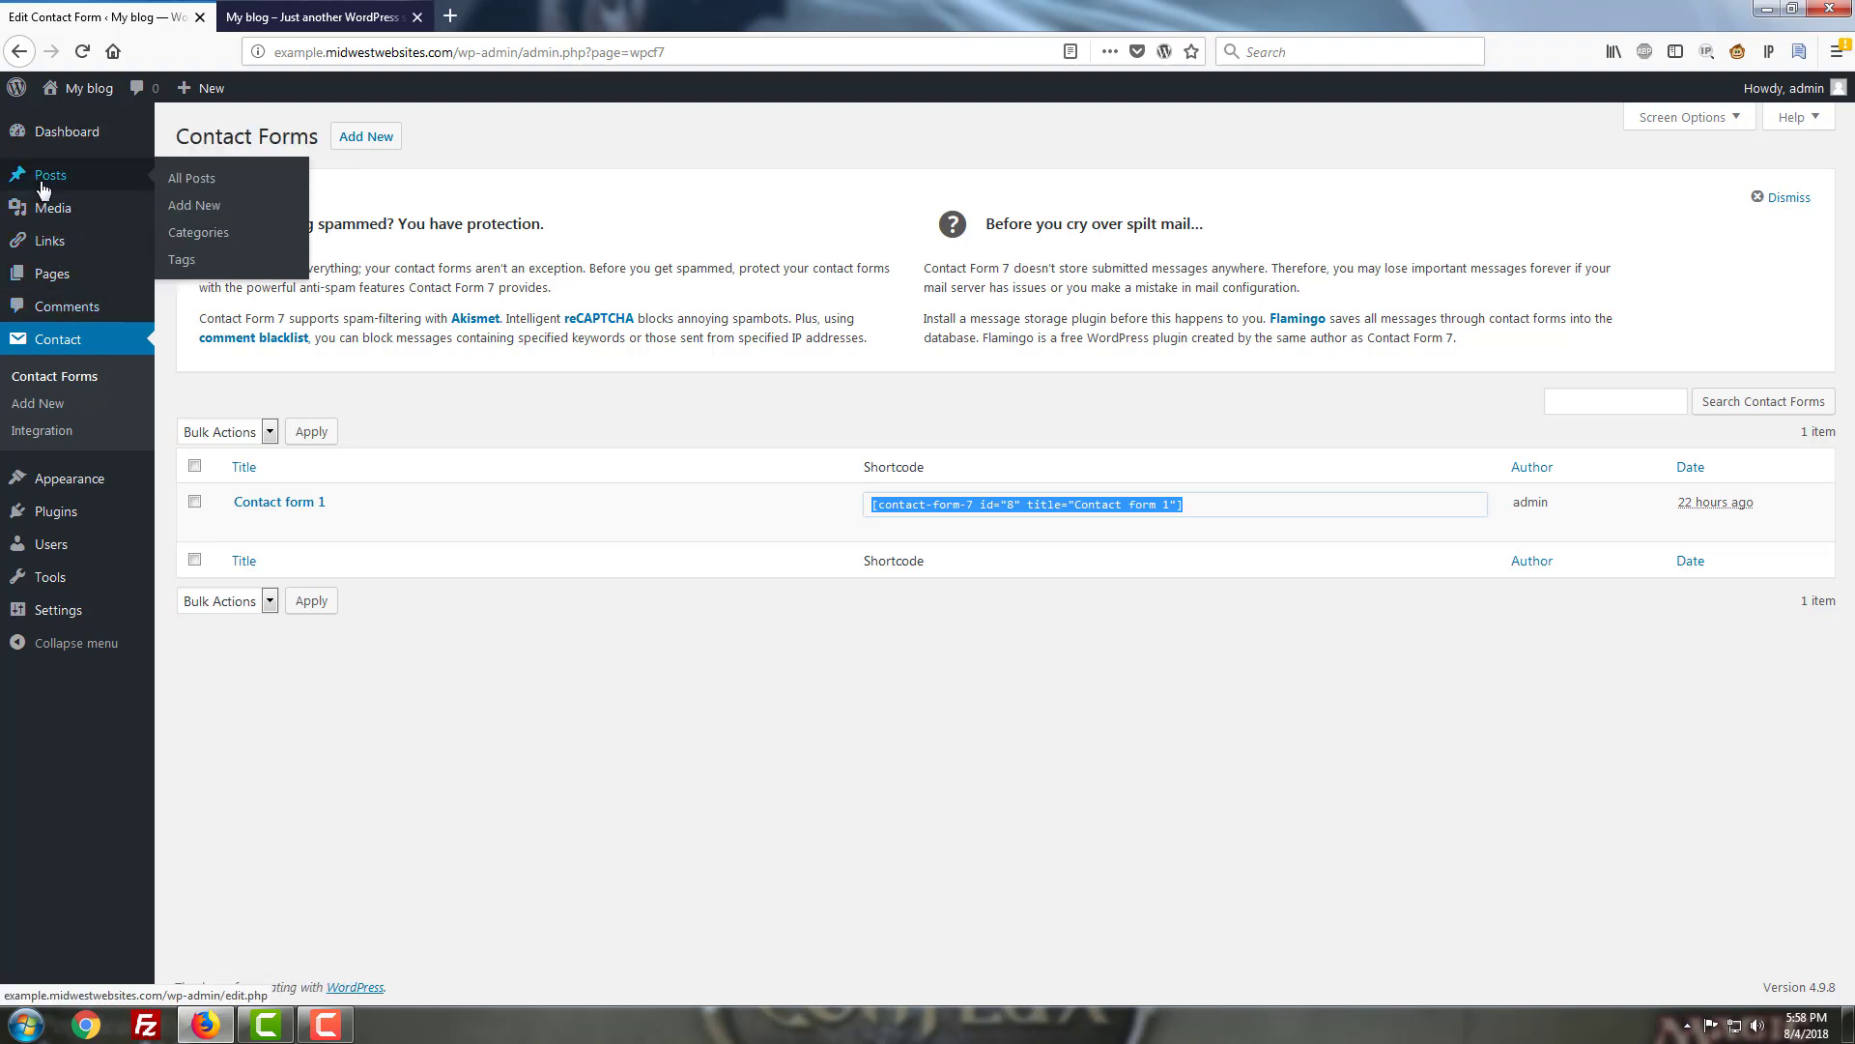
{"action": "left_click", "coordinate": [176, 190]}
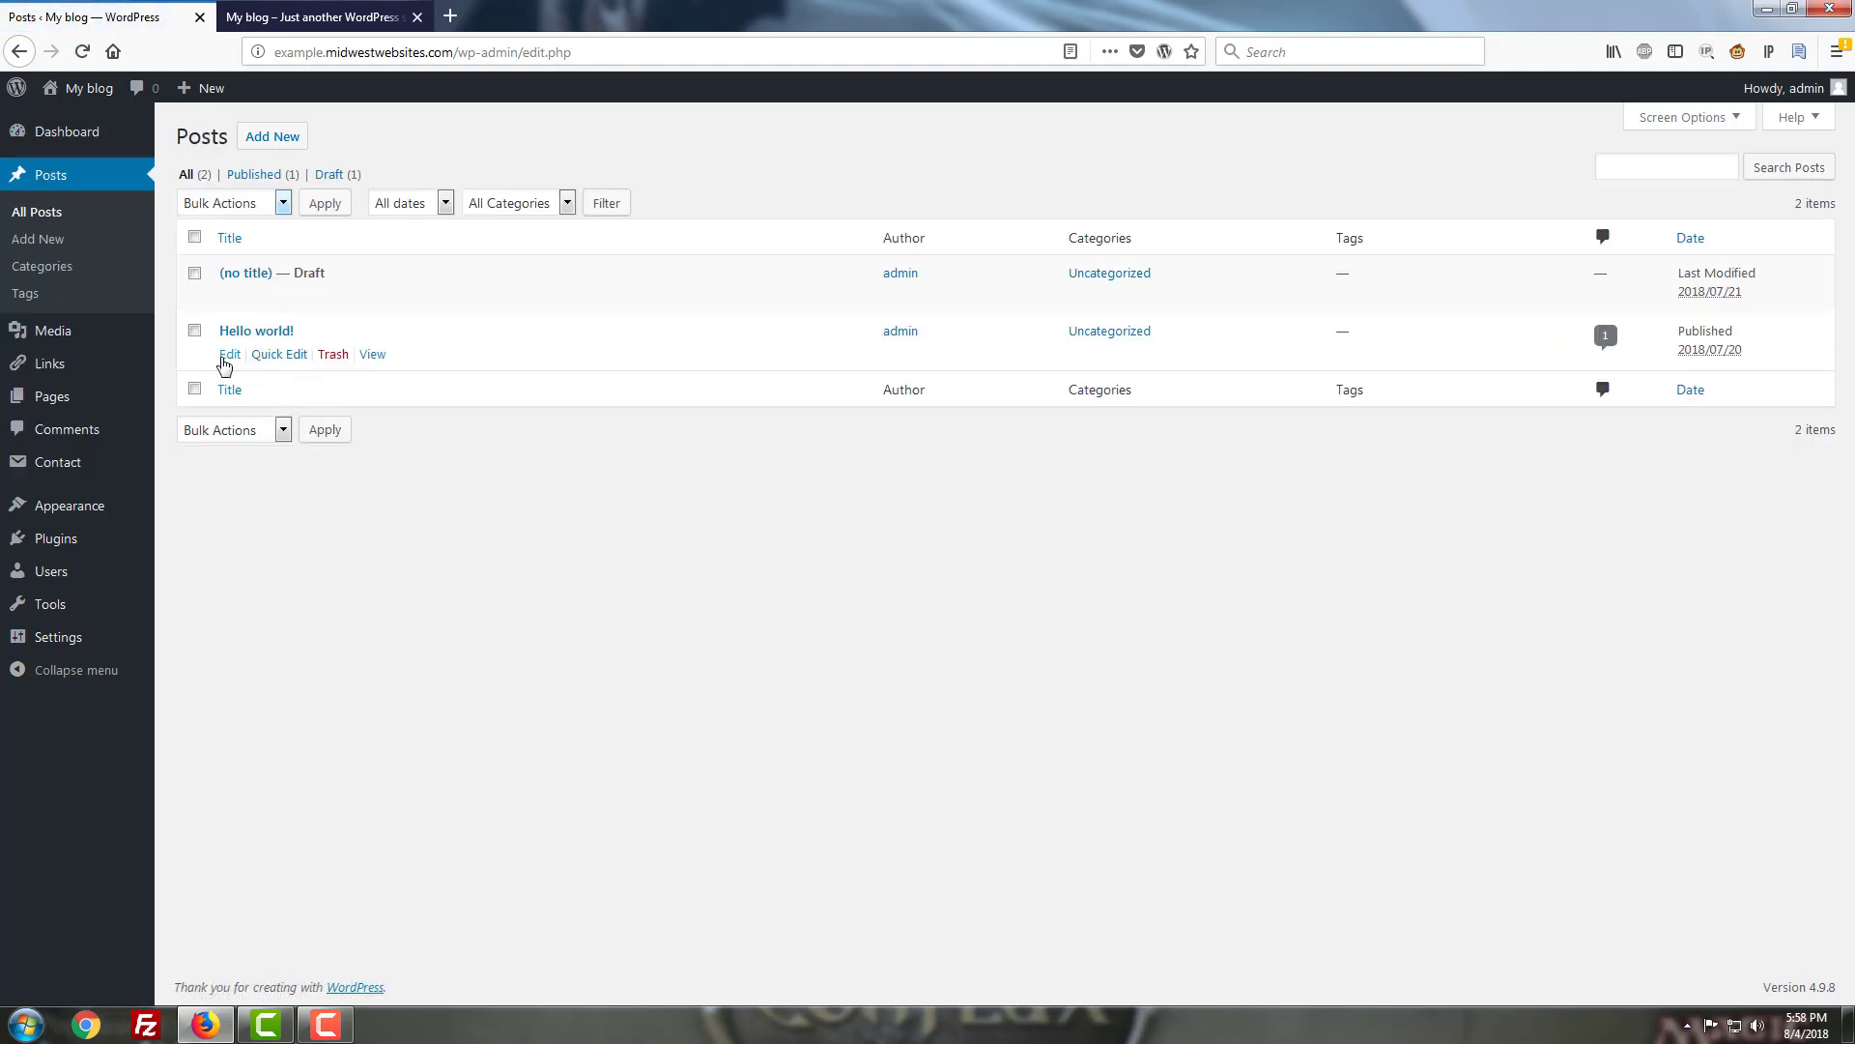
{"action": "left_click", "coordinate": [226, 356]}
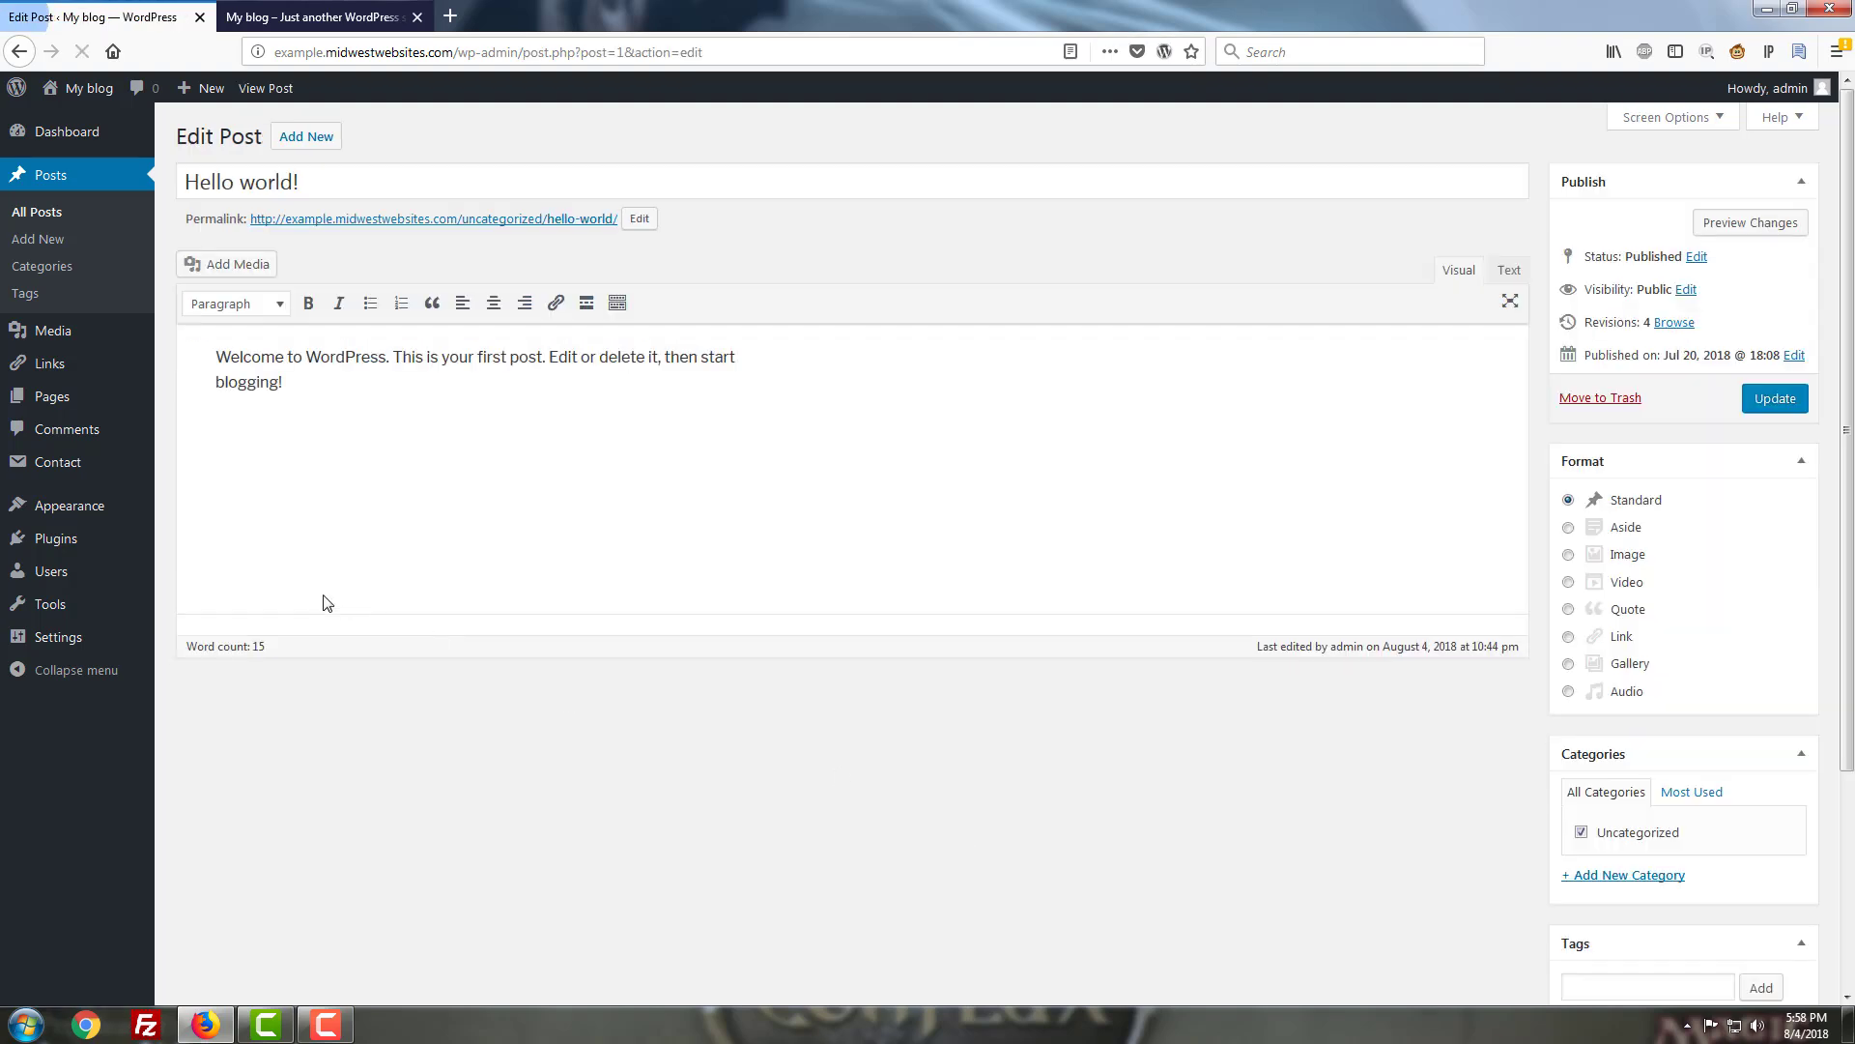
Paste the Contact form 1 shortcode below the post text and update the post.
{"action": "left_click", "coordinate": [400, 581]}
{"action": "right_click", "coordinate": [403, 520]}
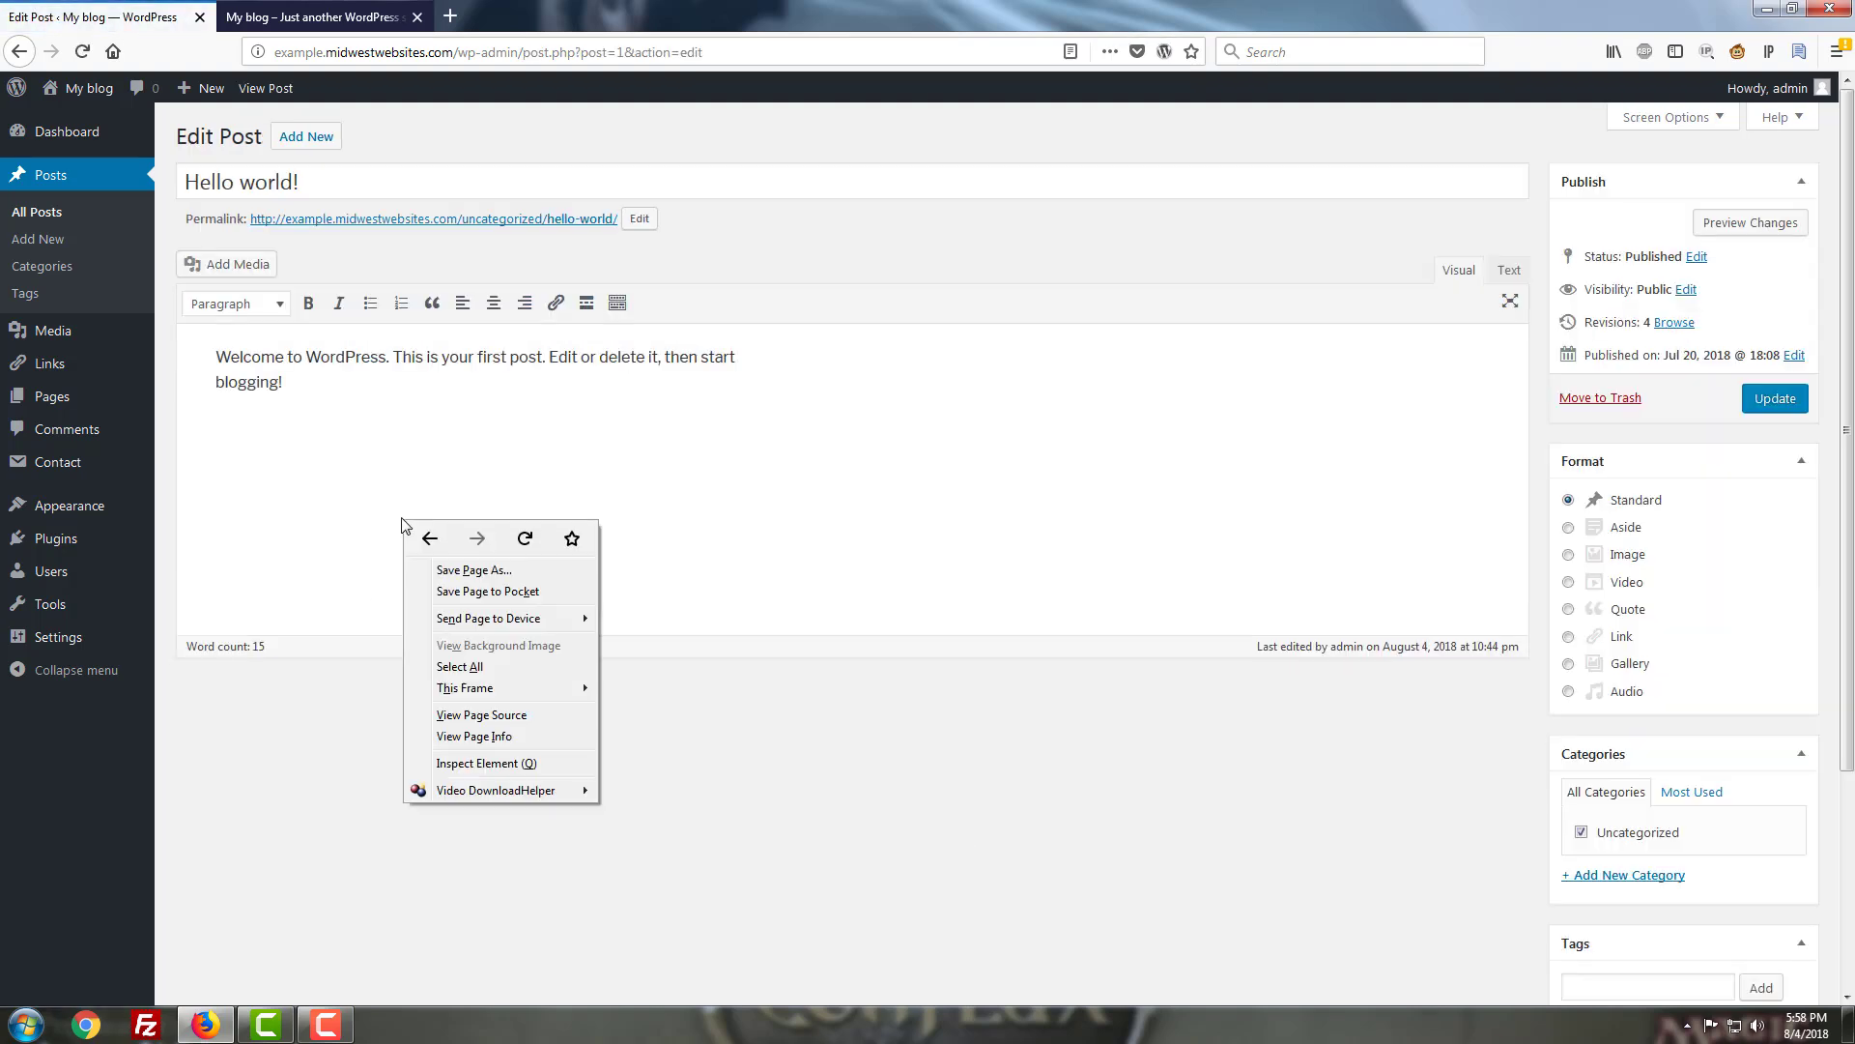
{"action": "right_click", "coordinate": [255, 455]}
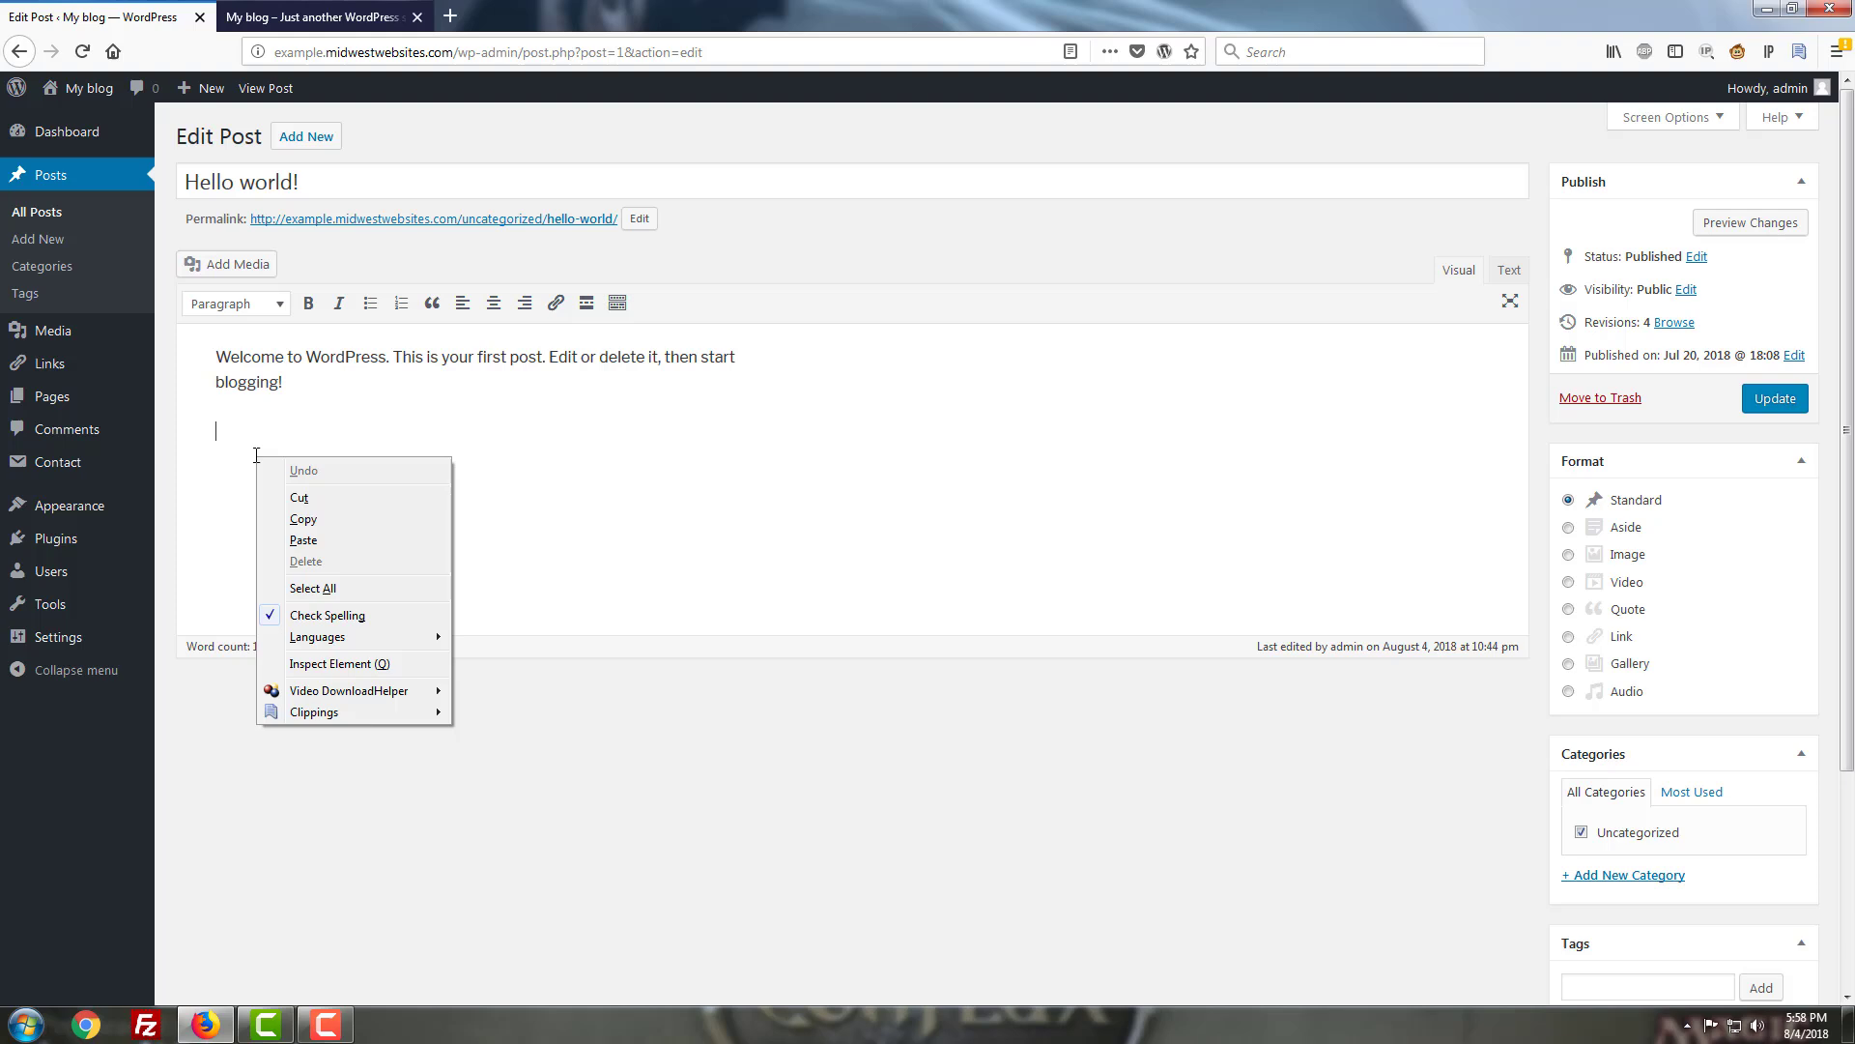
{"action": "left_click", "coordinate": [307, 542]}
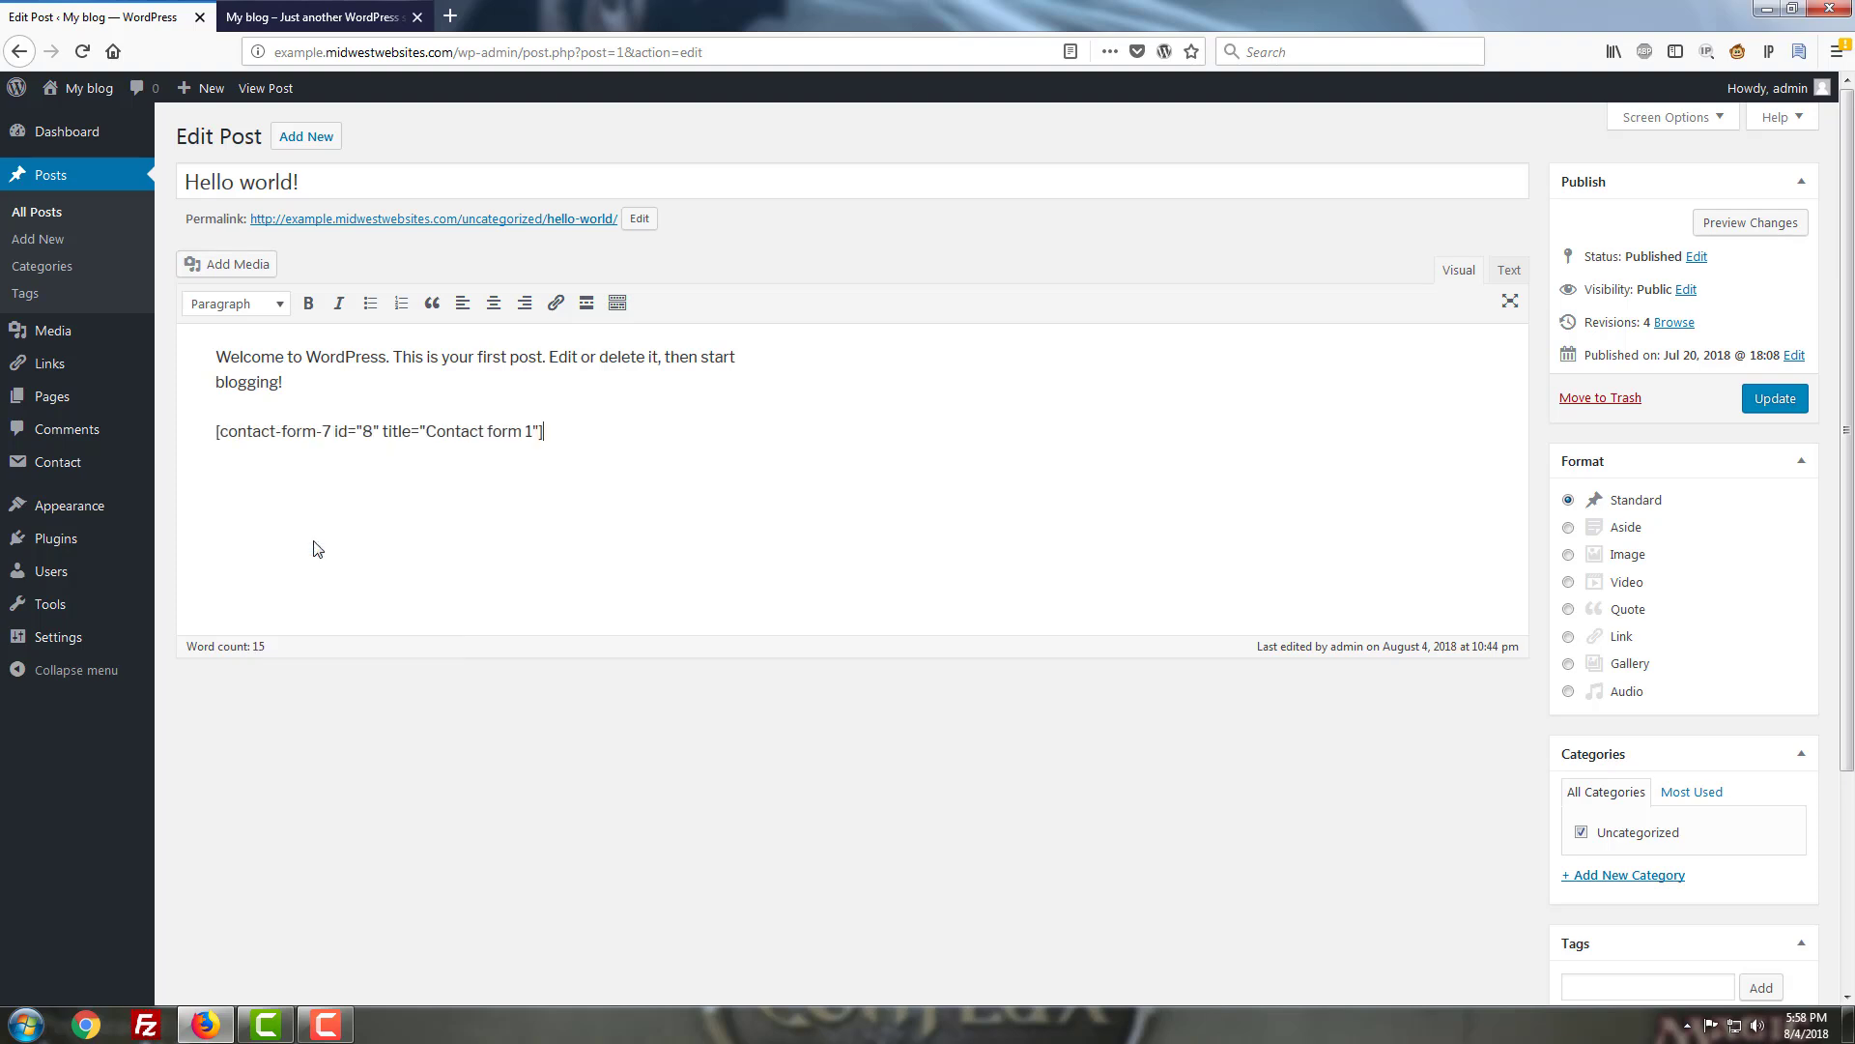
{"action": "left_click", "coordinate": [1766, 399]}
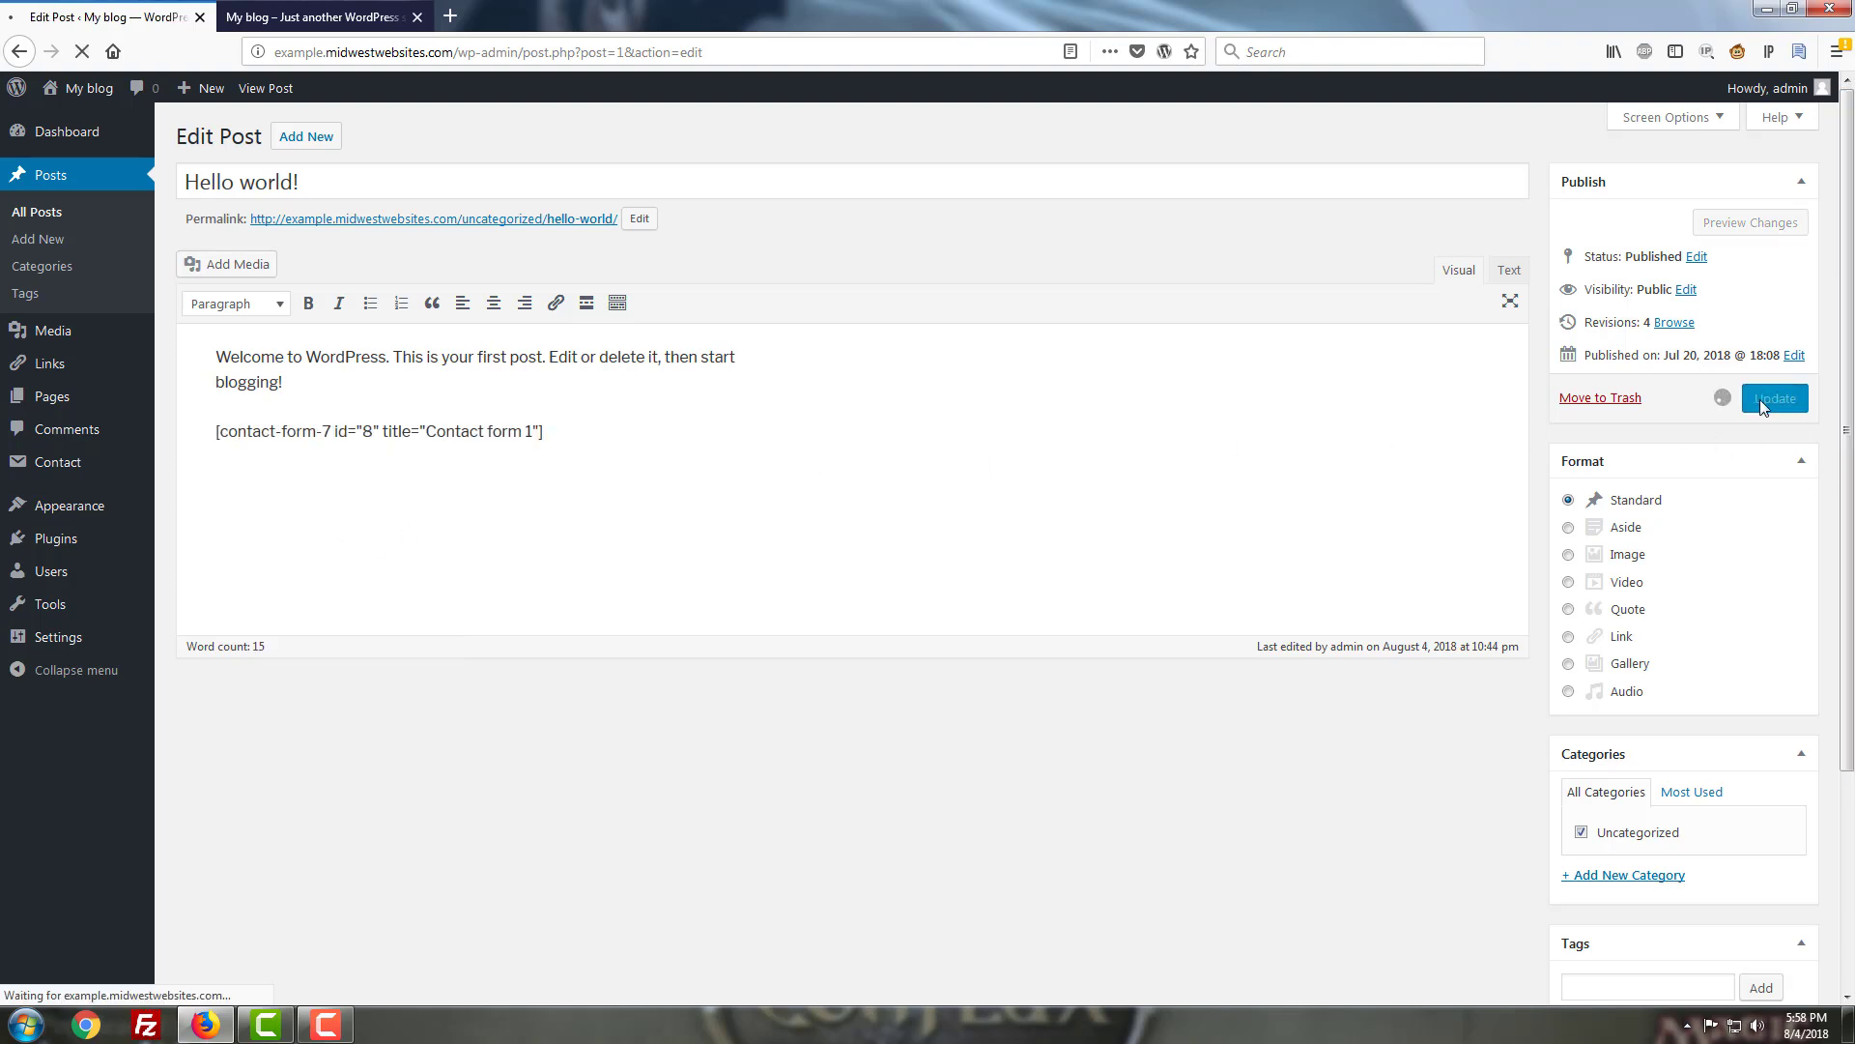
Reload the blog front page and check the Your Phone Number field (1.1234567890) and Send button.
{"action": "left_click", "coordinate": [293, 14]}
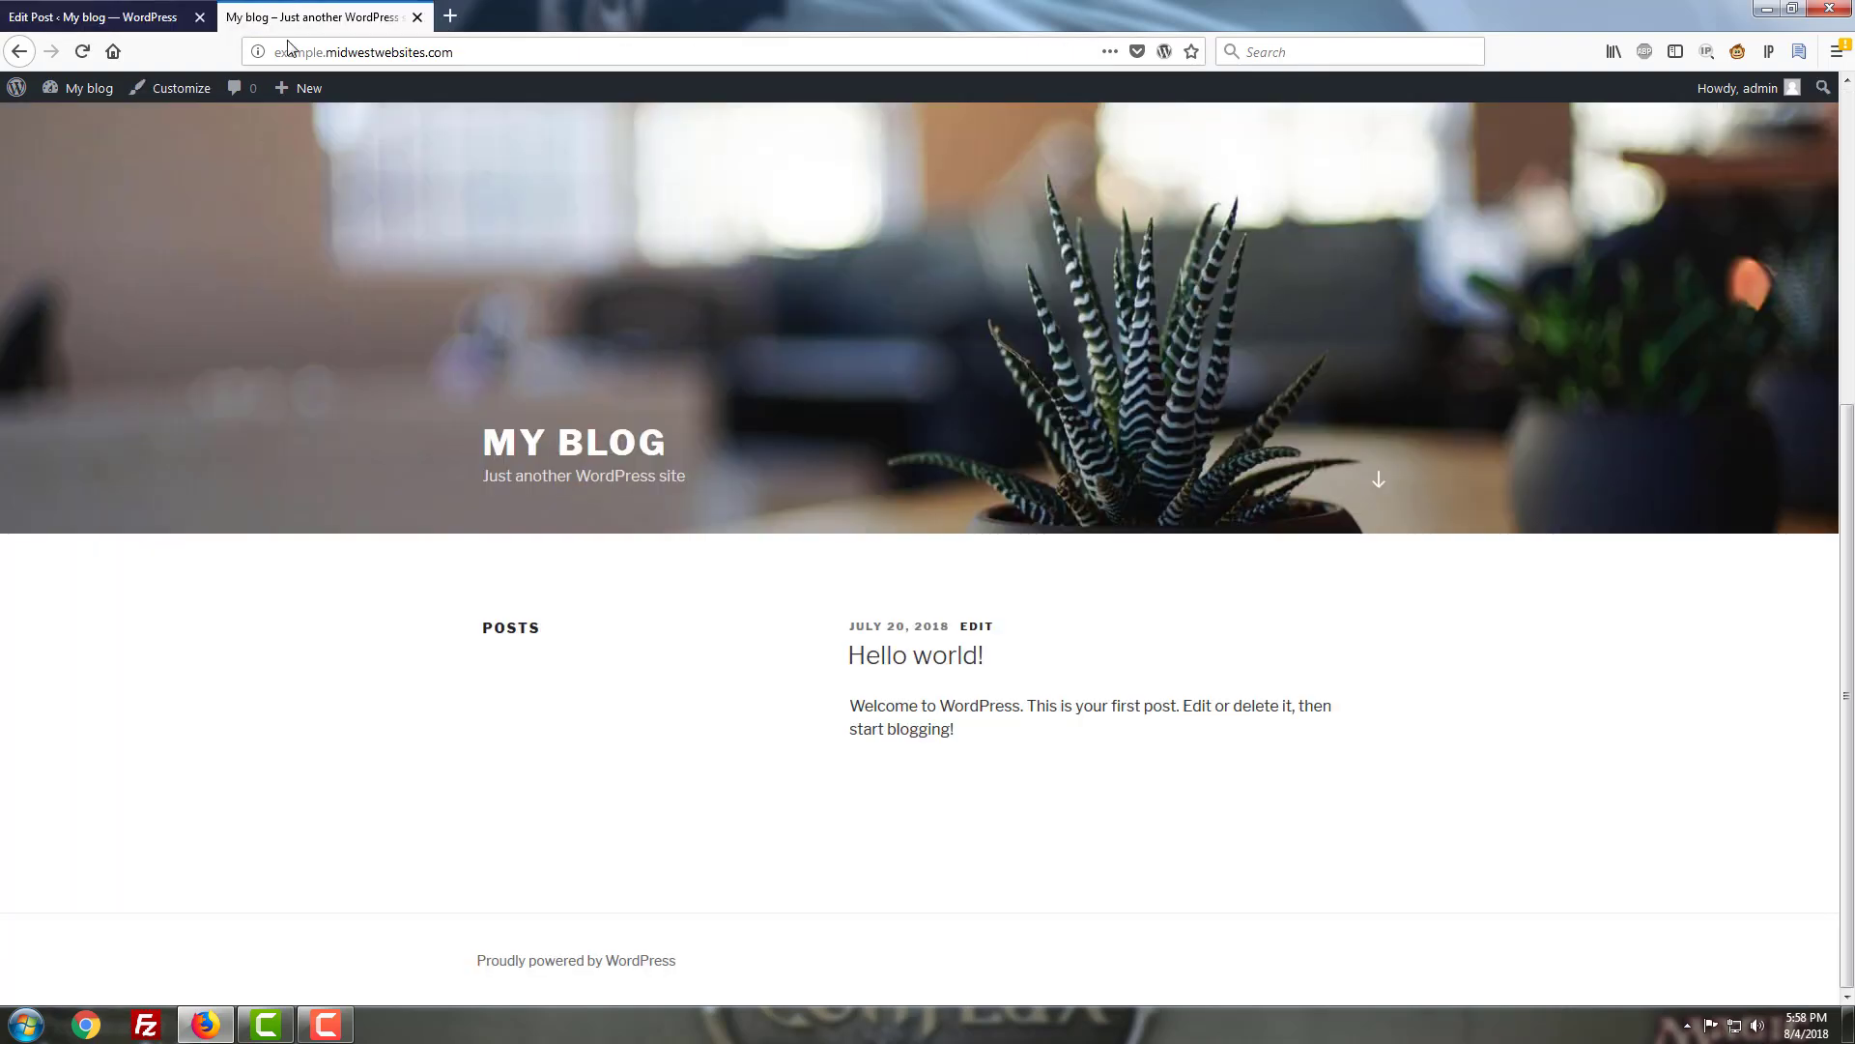
{"action": "key", "text": "F5"}
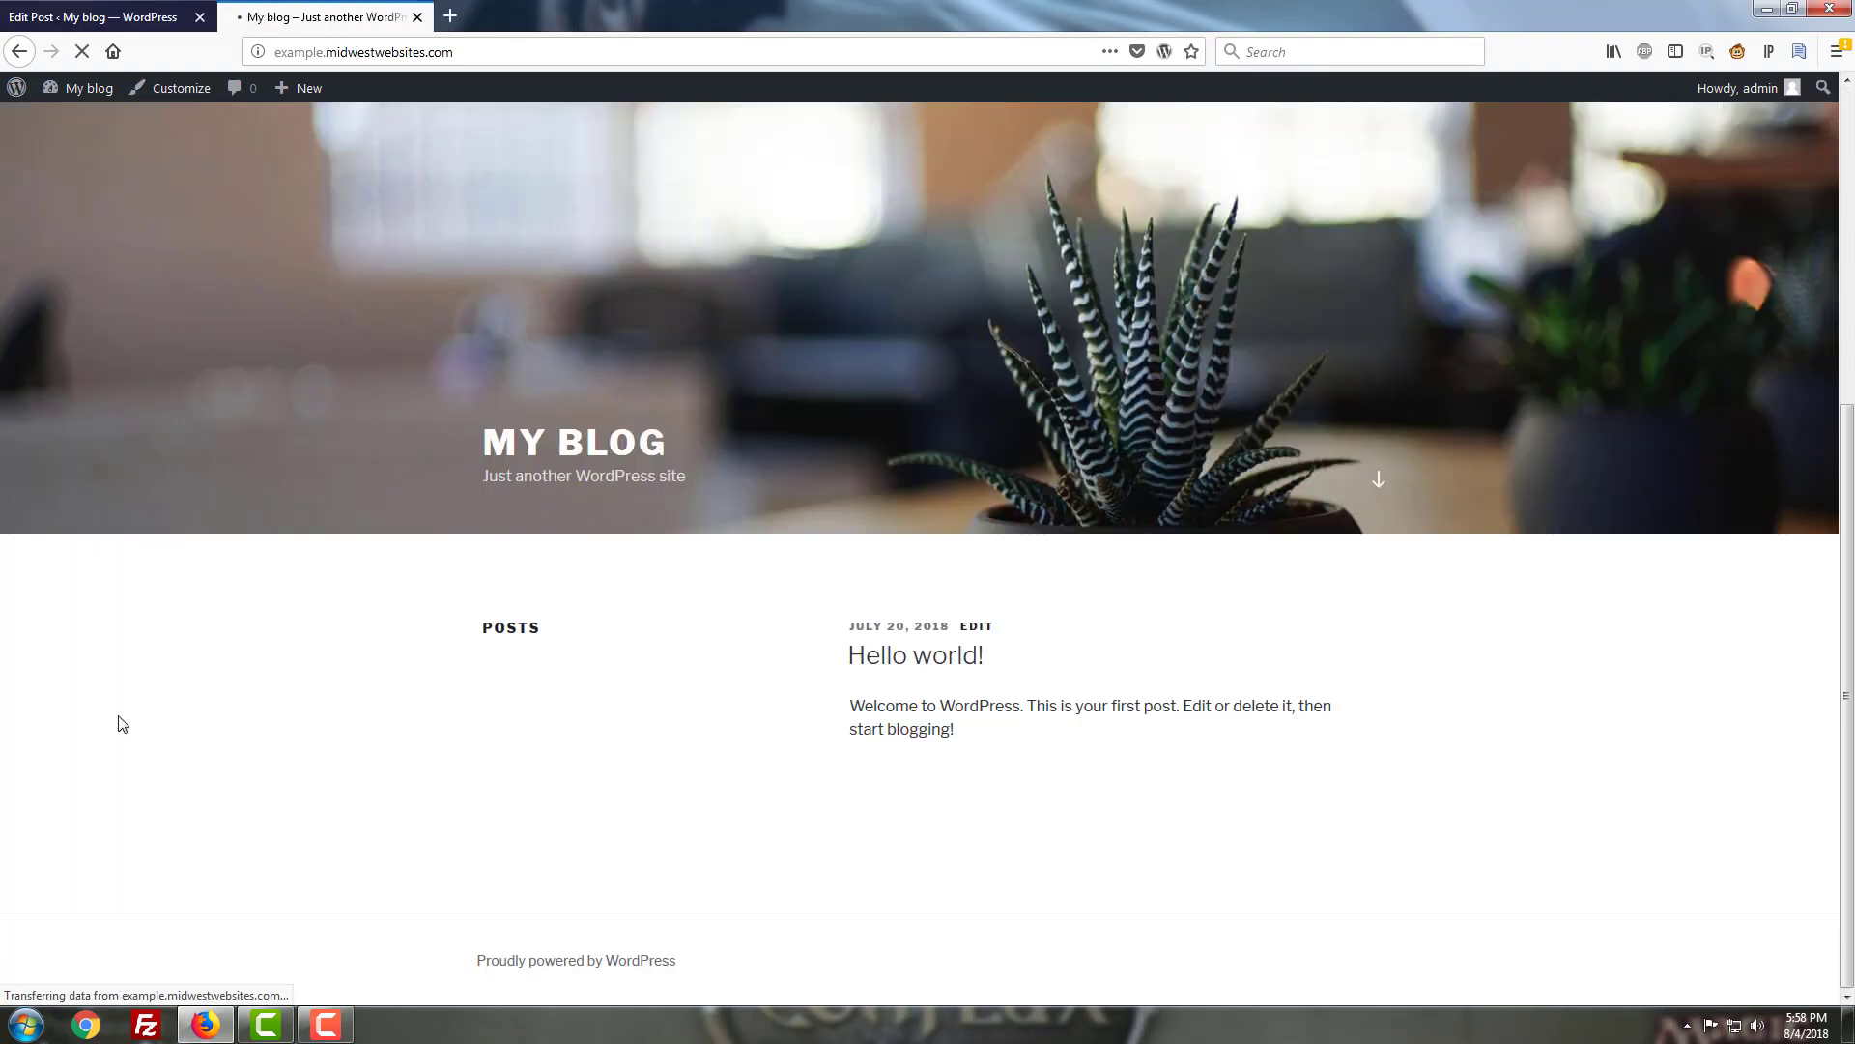
{"action": "scroll", "coordinate": [816, 741], "scroll_direction": "down", "scroll_amount": 3}
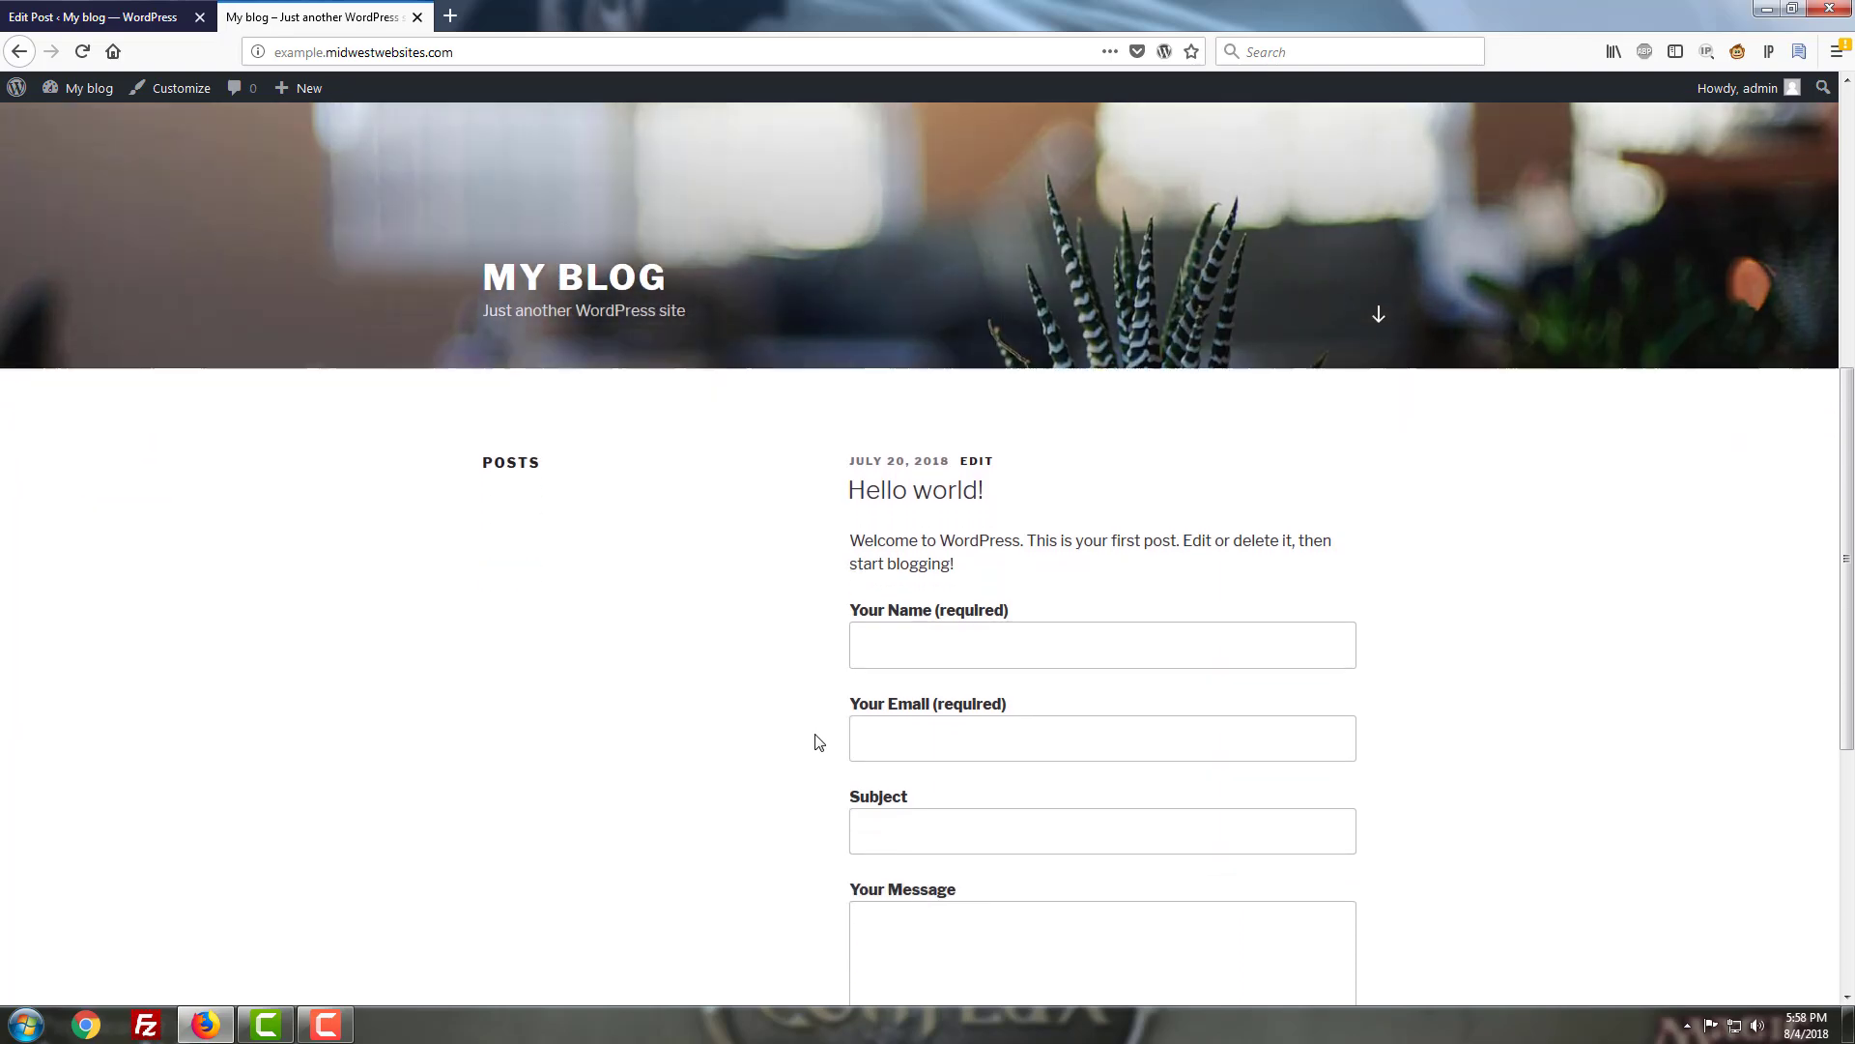
{"action": "scroll", "coordinate": [817, 741], "scroll_direction": "down", "scroll_amount": 3}
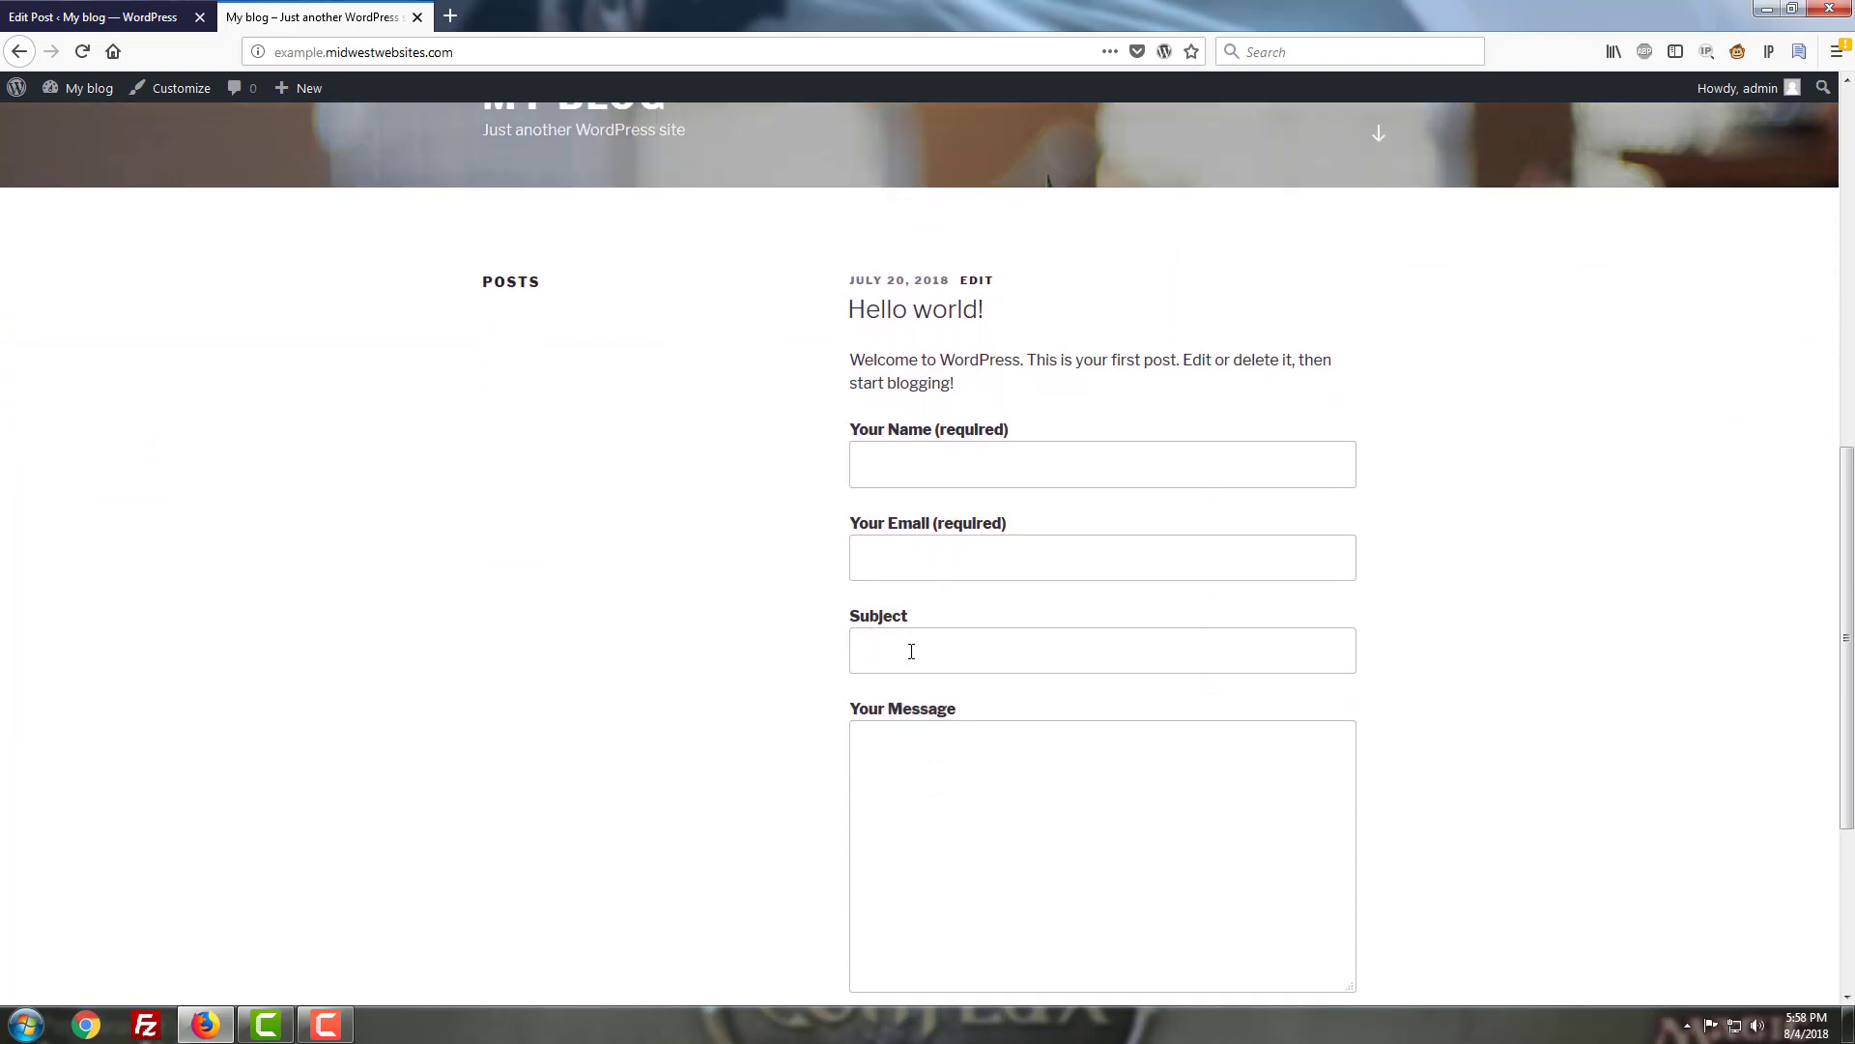
{"action": "scroll", "coordinate": [911, 652], "scroll_direction": "down", "scroll_amount": 5}
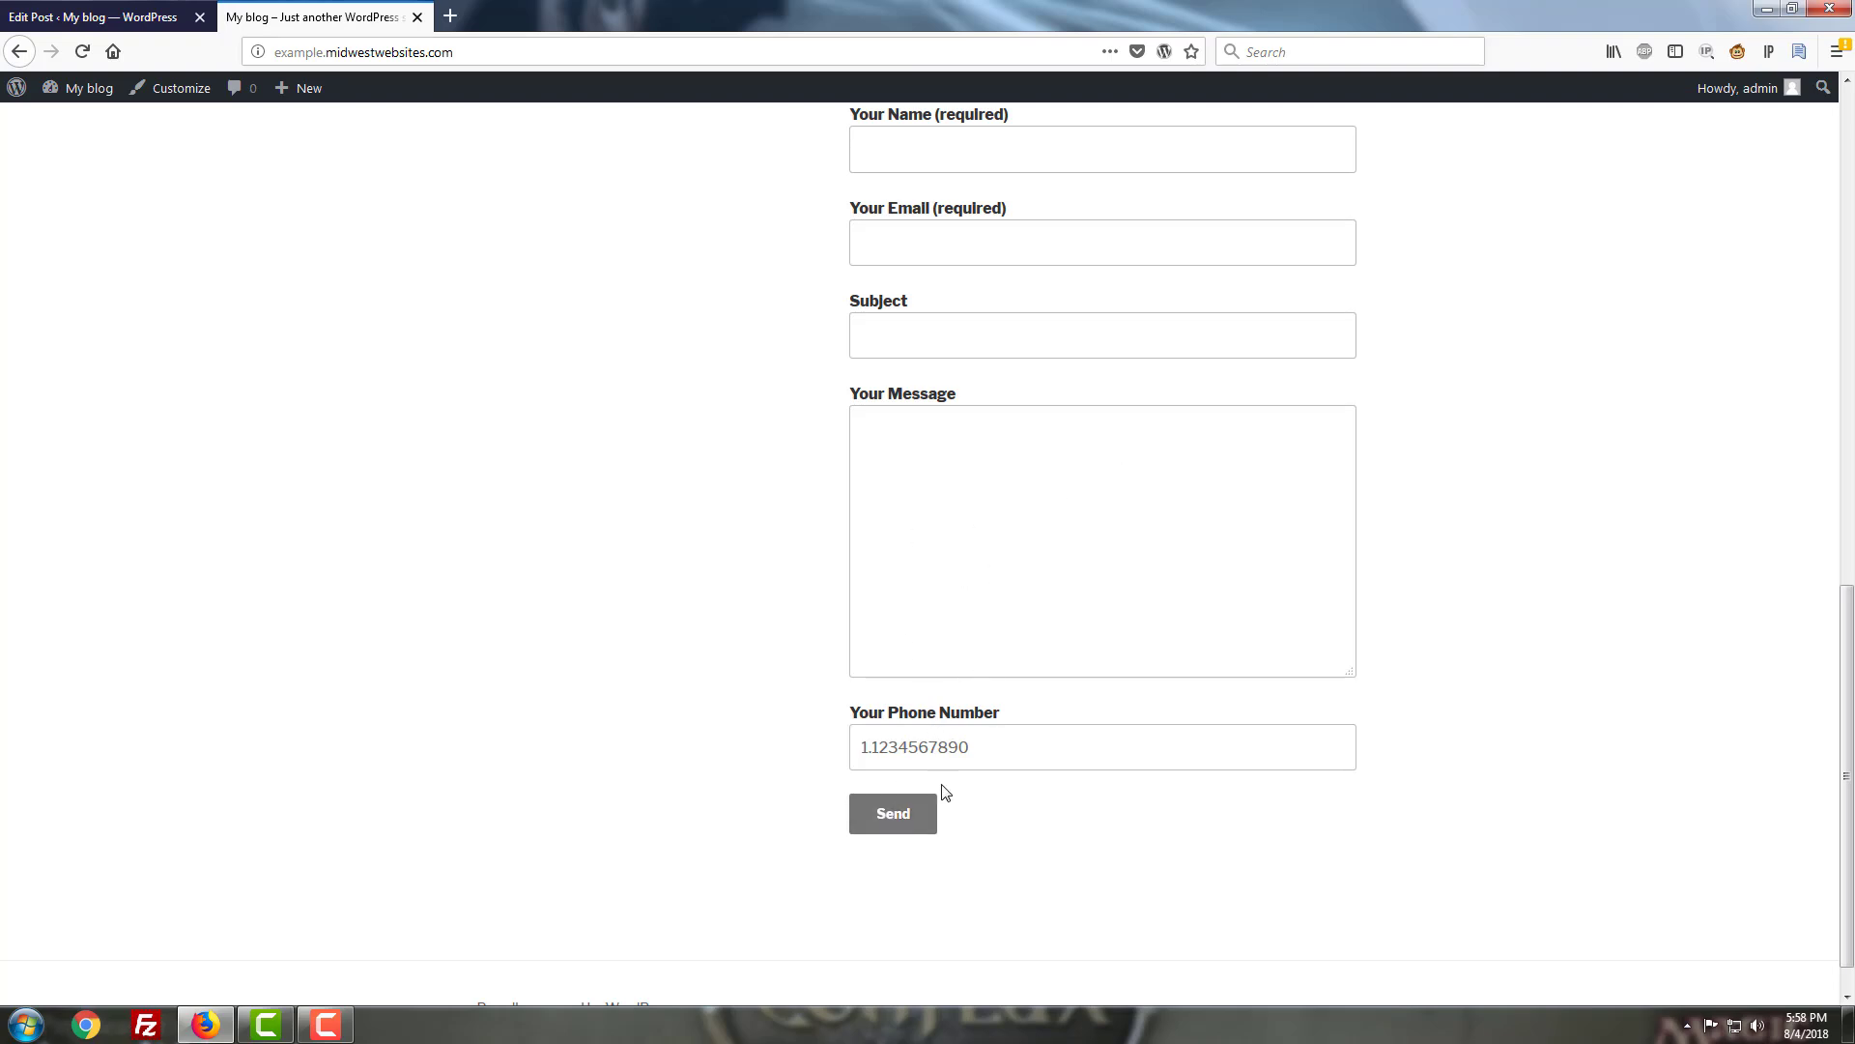
{"action": "scroll", "coordinate": [1054, 546], "scroll_direction": "up", "scroll_amount": 5}
{"action": "scroll", "coordinate": [1049, 466], "scroll_direction": "down", "scroll_amount": 5}
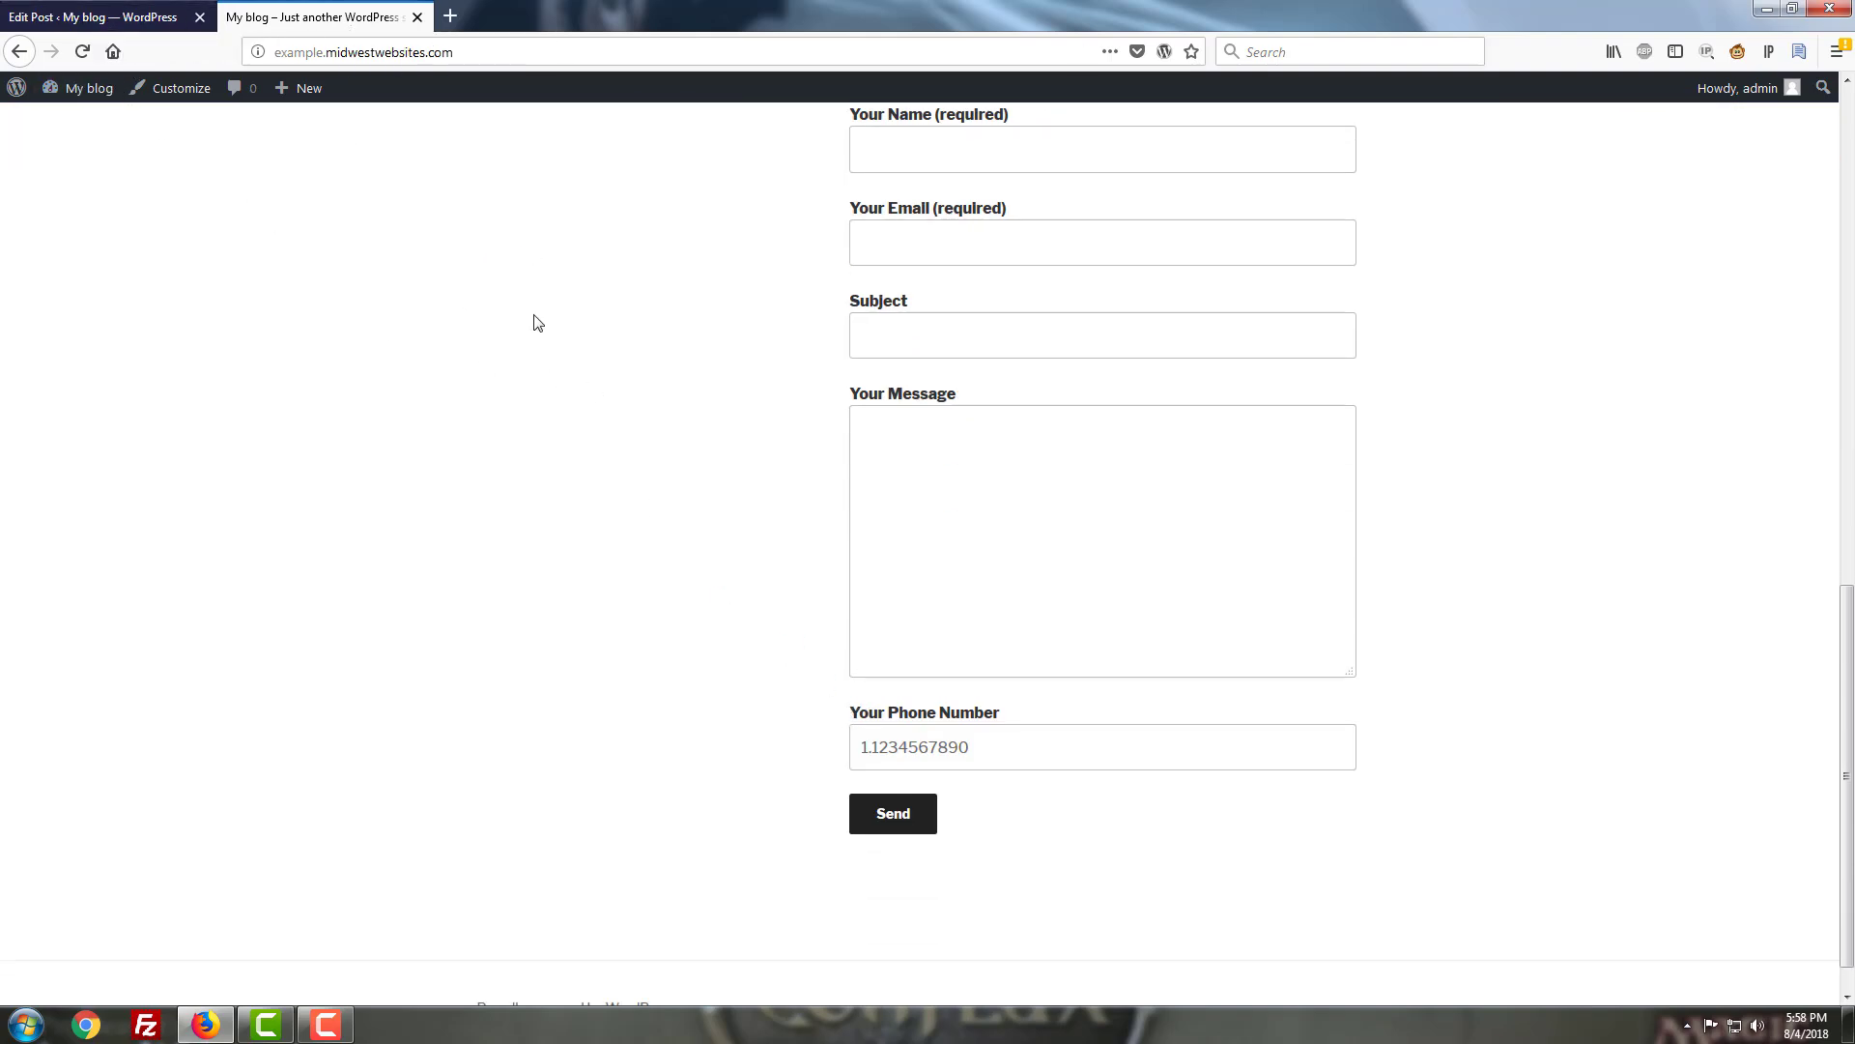
{"action": "scroll", "coordinate": [1140, 464], "scroll_direction": "up", "scroll_amount": 2}
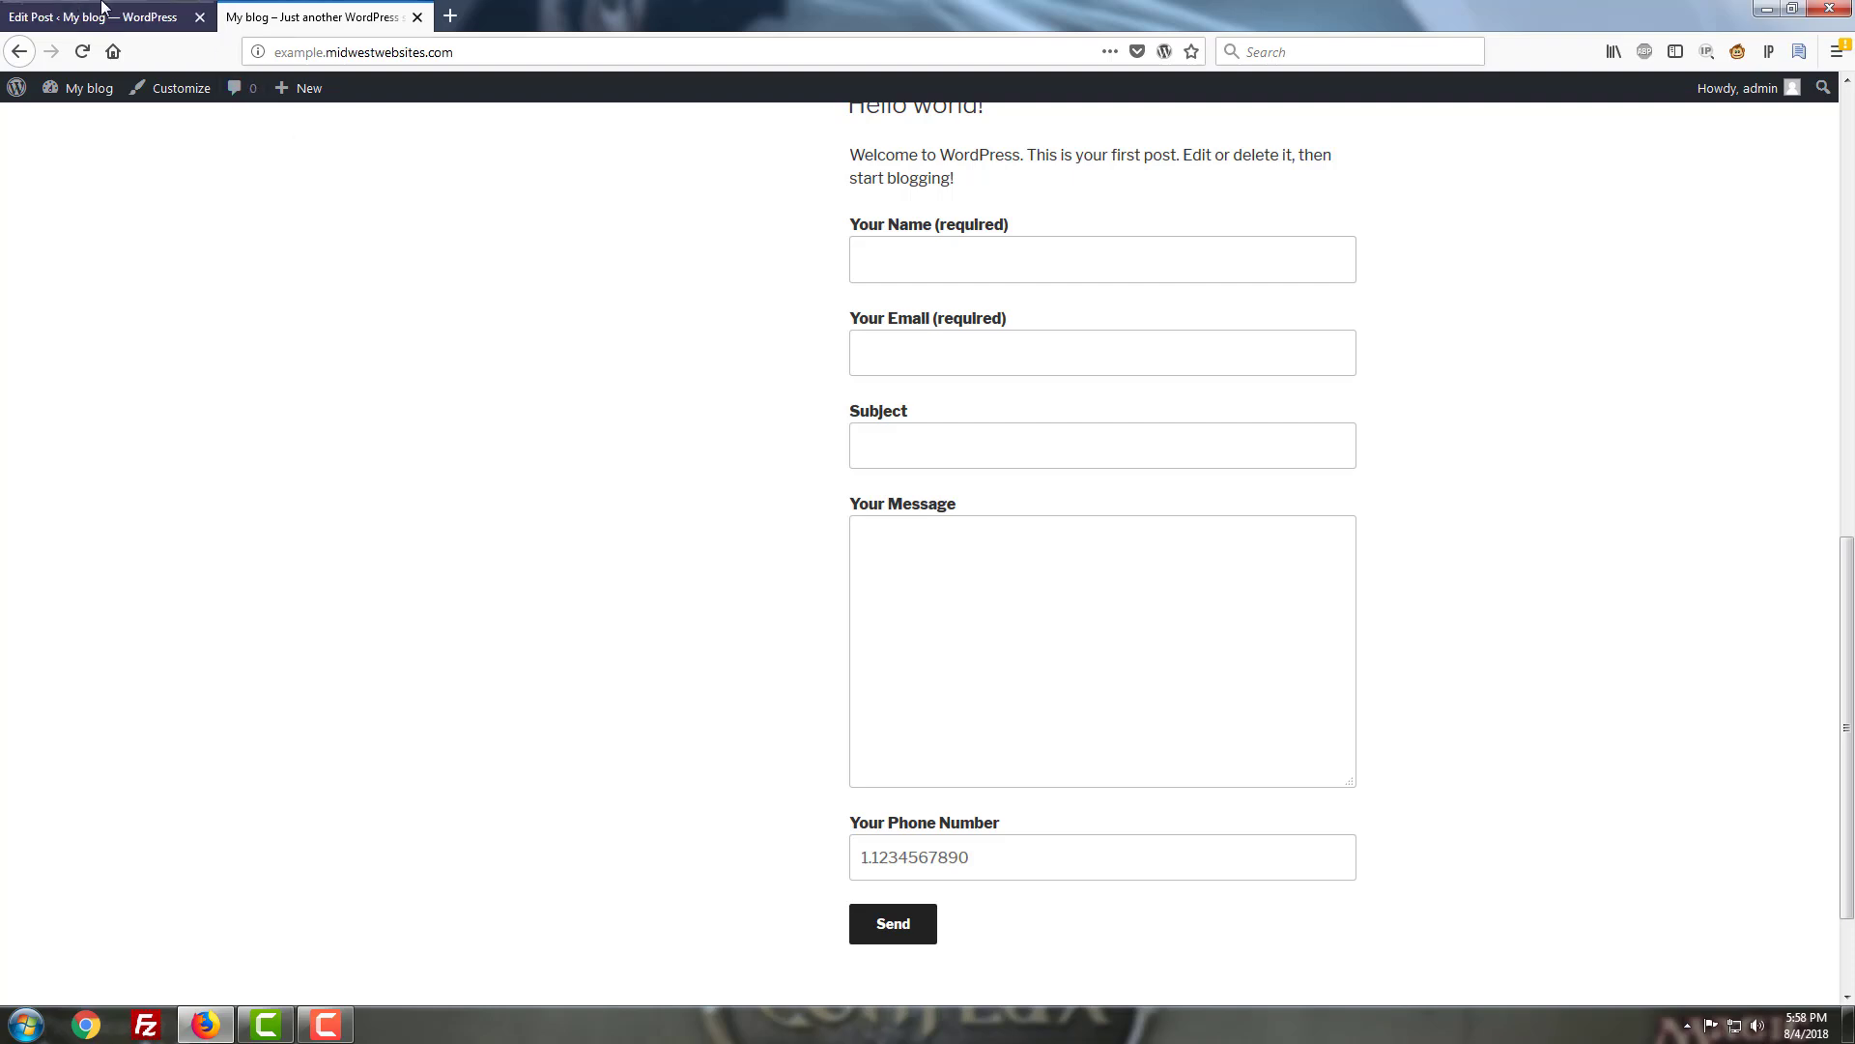
Open Contact form 1 for editing again from the Contact Forms list.
{"action": "left_click", "coordinate": [111, 15]}
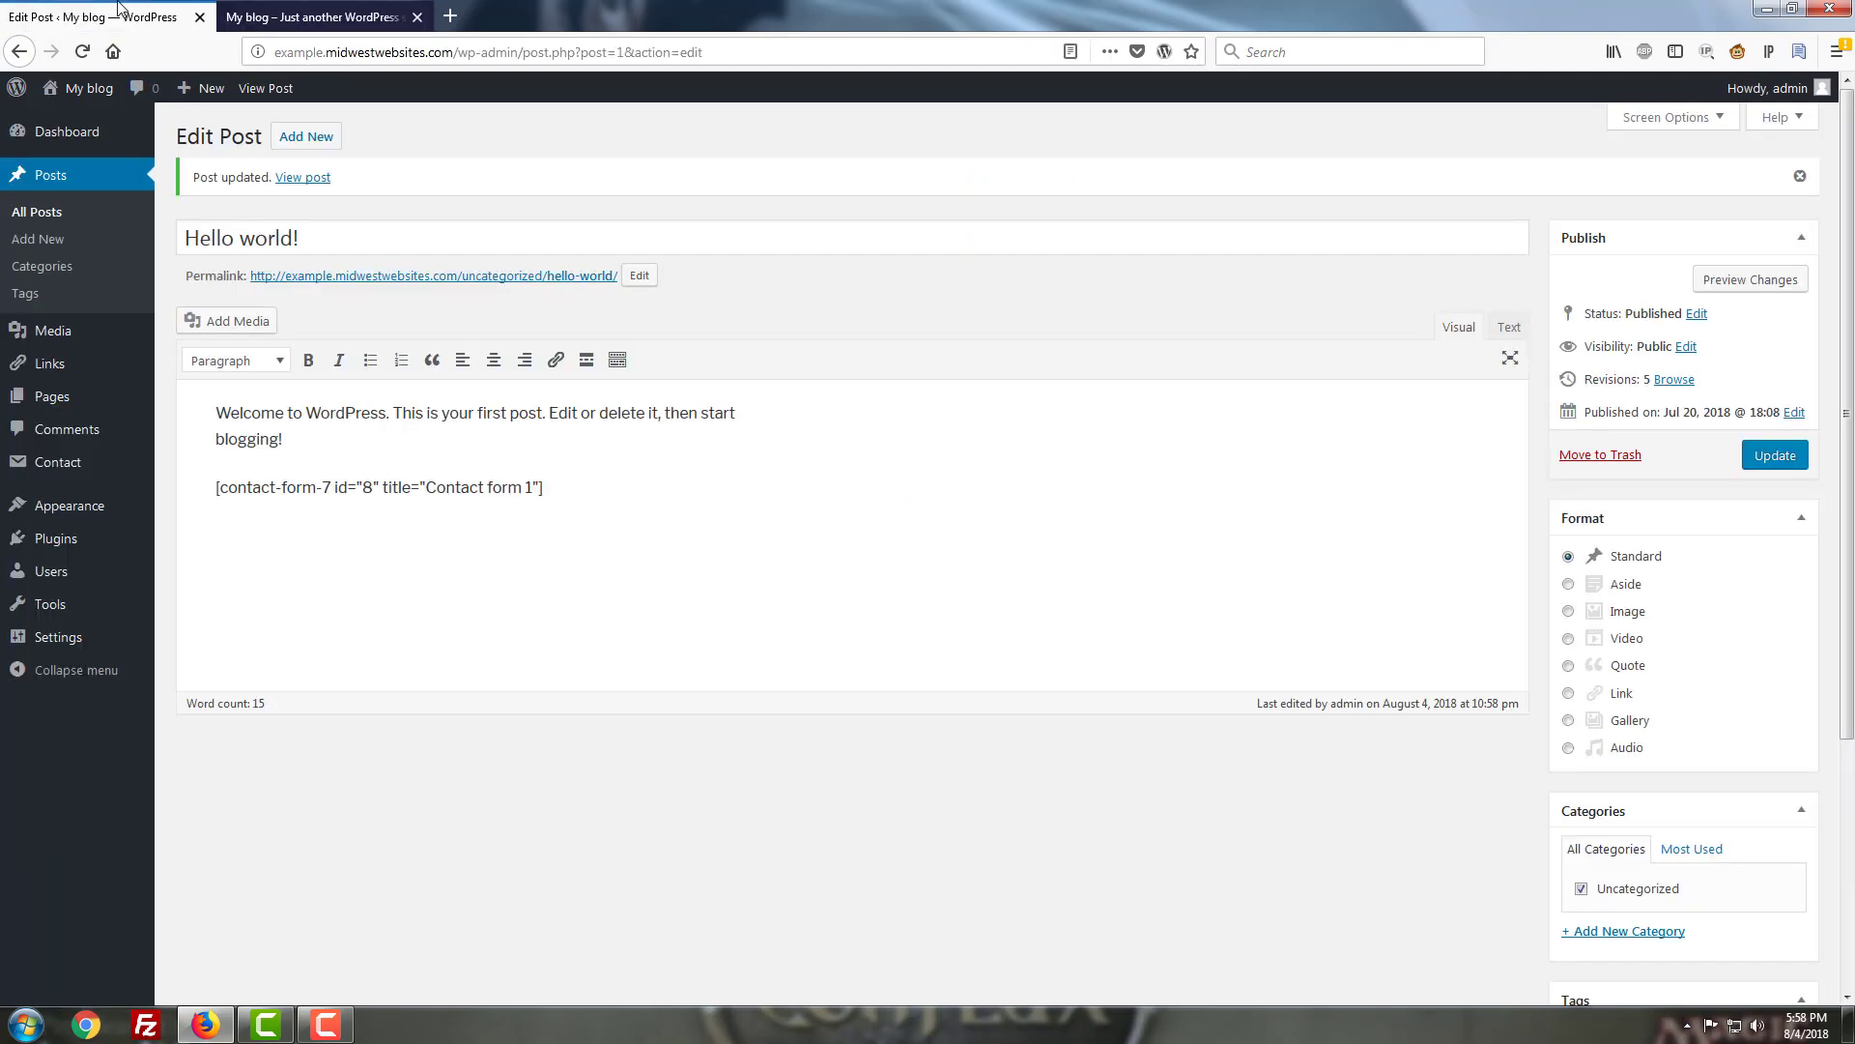
{"action": "left_click", "coordinate": [56, 464]}
{"action": "mouse_move", "coordinate": [232, 528]}
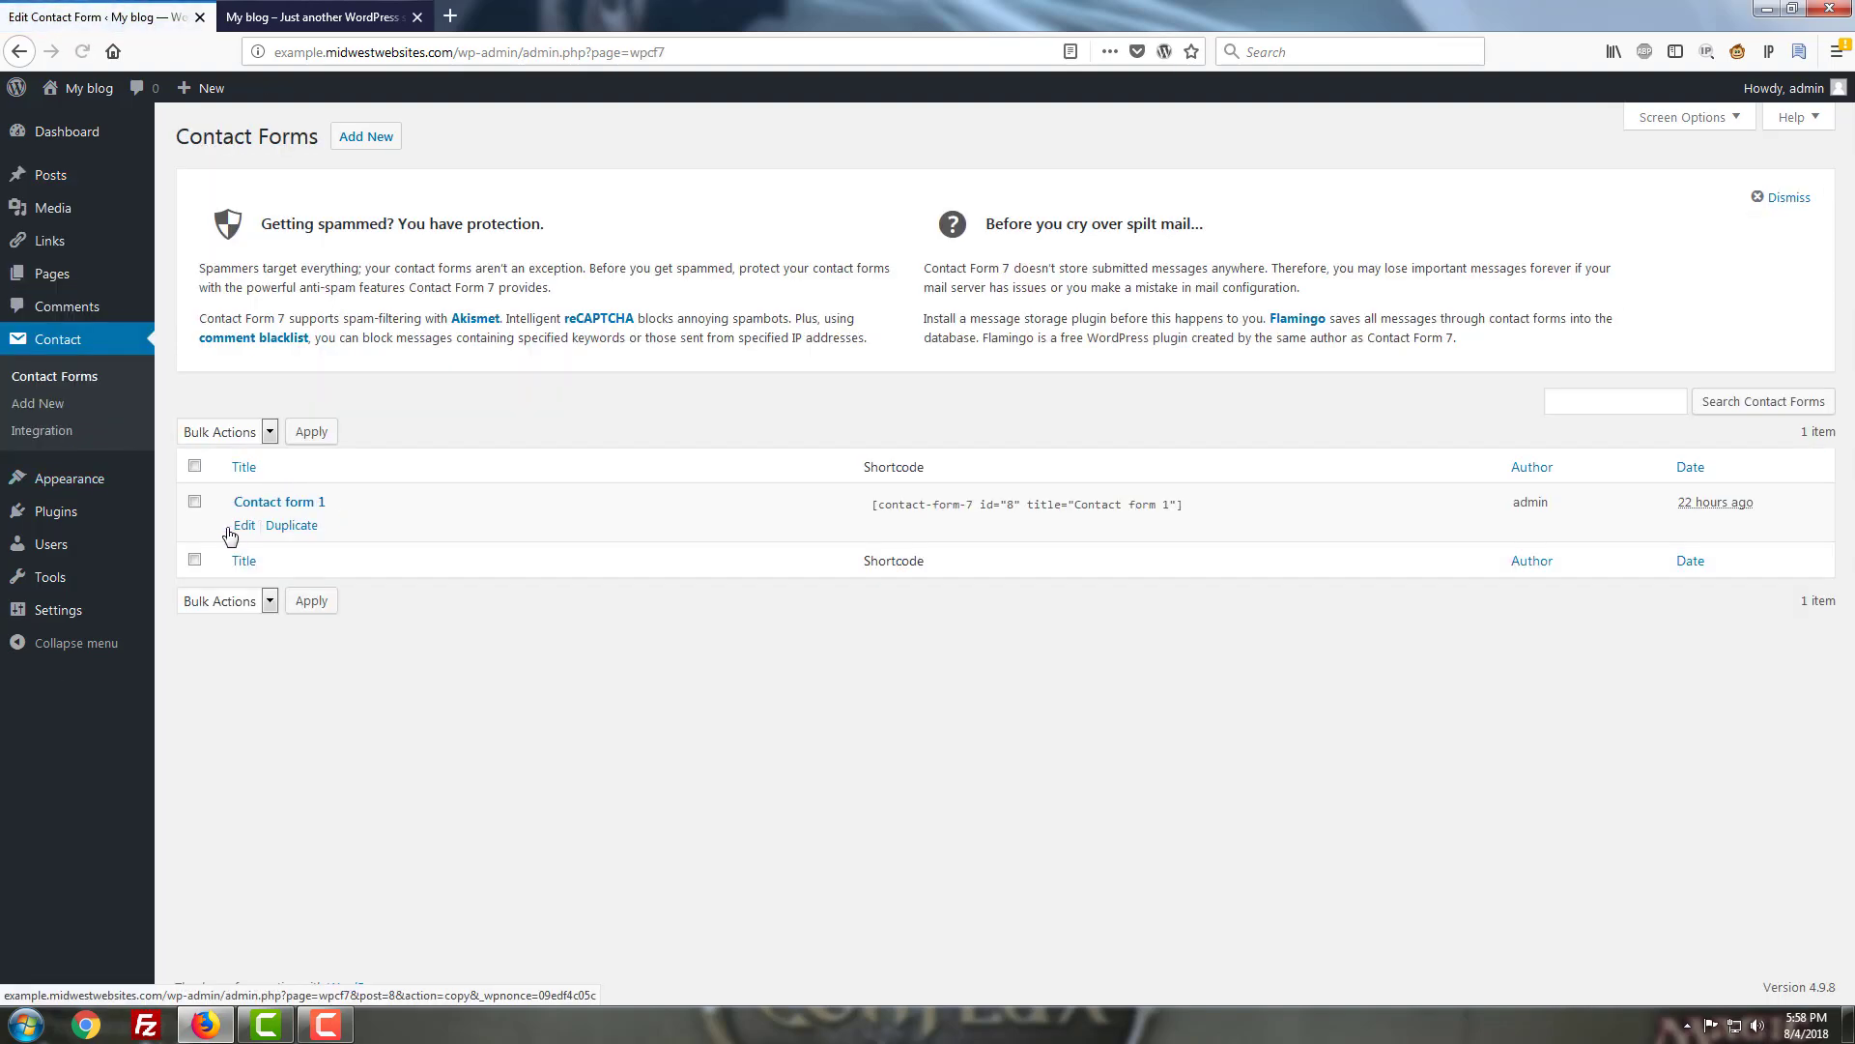
{"action": "left_click", "coordinate": [240, 526]}
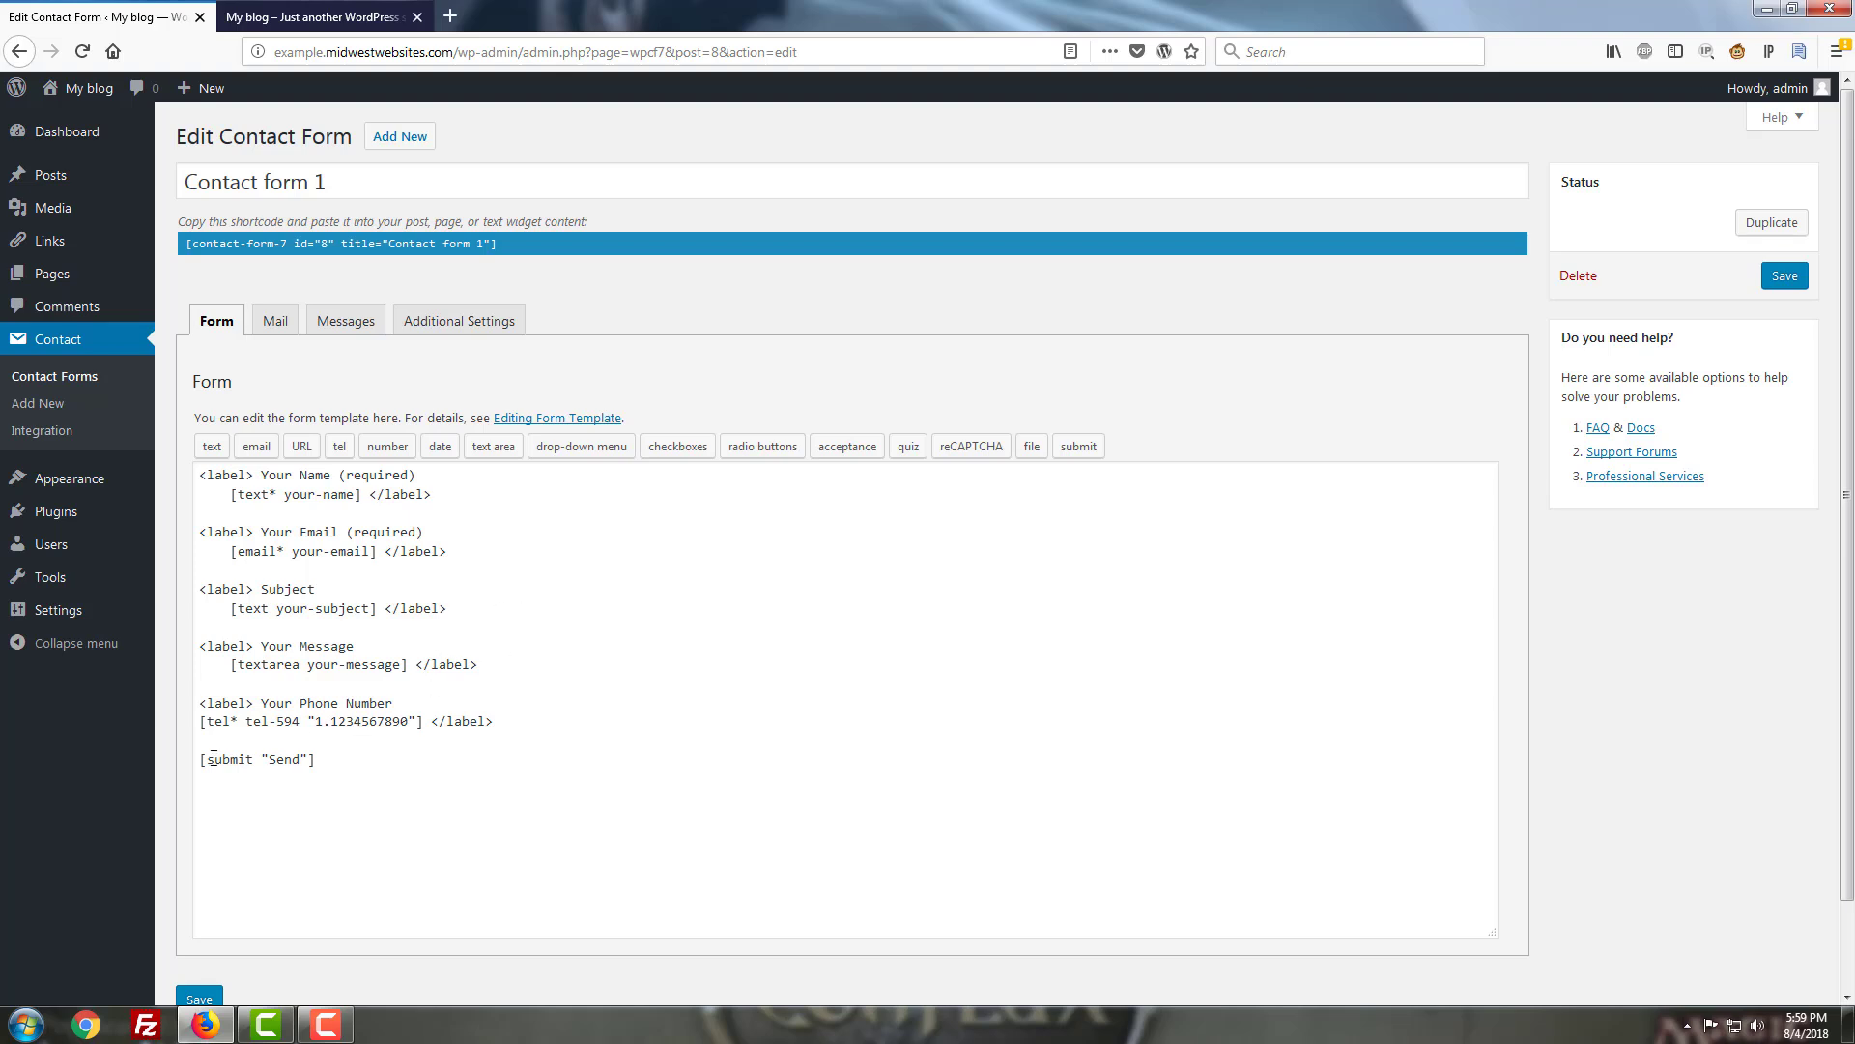
{"action": "left_click", "coordinate": [293, 702]}
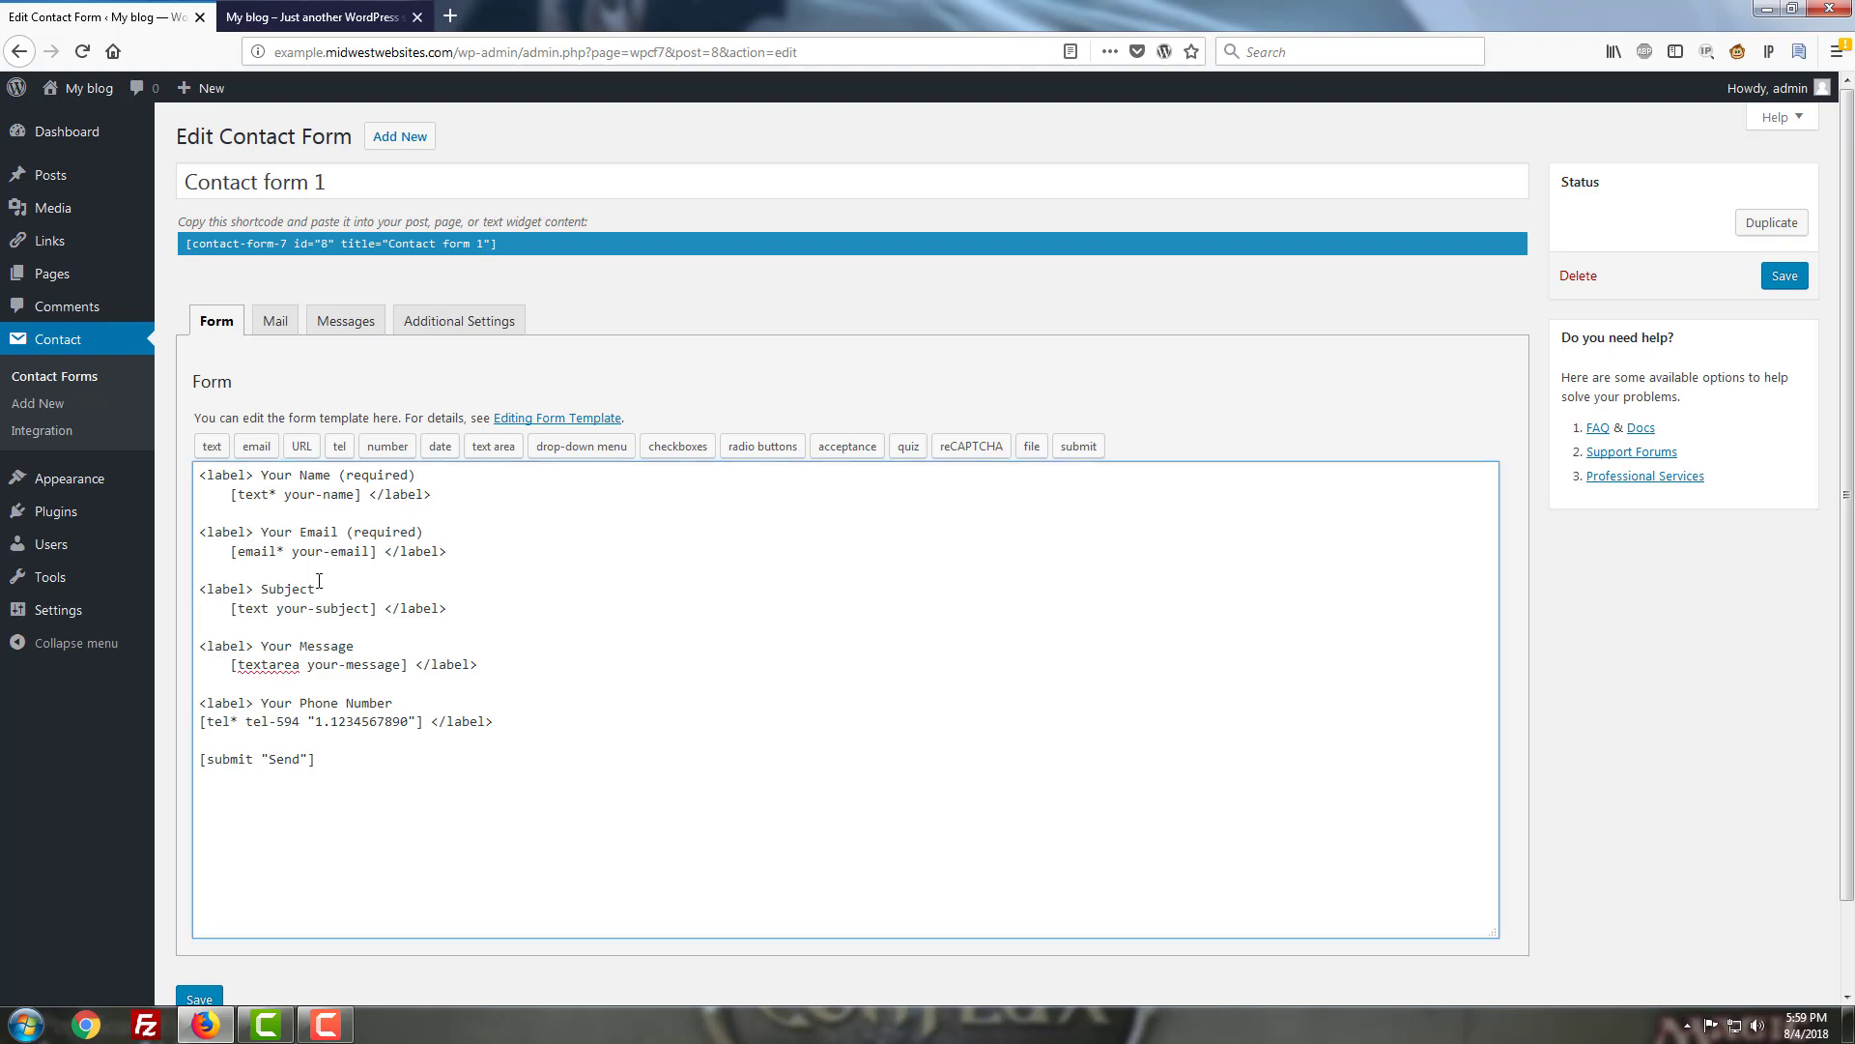
Change the submit button label from Send to Submit and save the form.
{"action": "left_click", "coordinate": [303, 763]}
{"action": "key", "text": "BackSpace"}
{"action": "key", "text": "BackSpace"}
{"action": "key", "text": "BackSpace"}
{"action": "key", "text": "BackSpace"}
{"action": "type", "text": "Submit"}
{"action": "scroll", "coordinate": [68, 290], "scroll_direction": "down", "scroll_amount": 2}
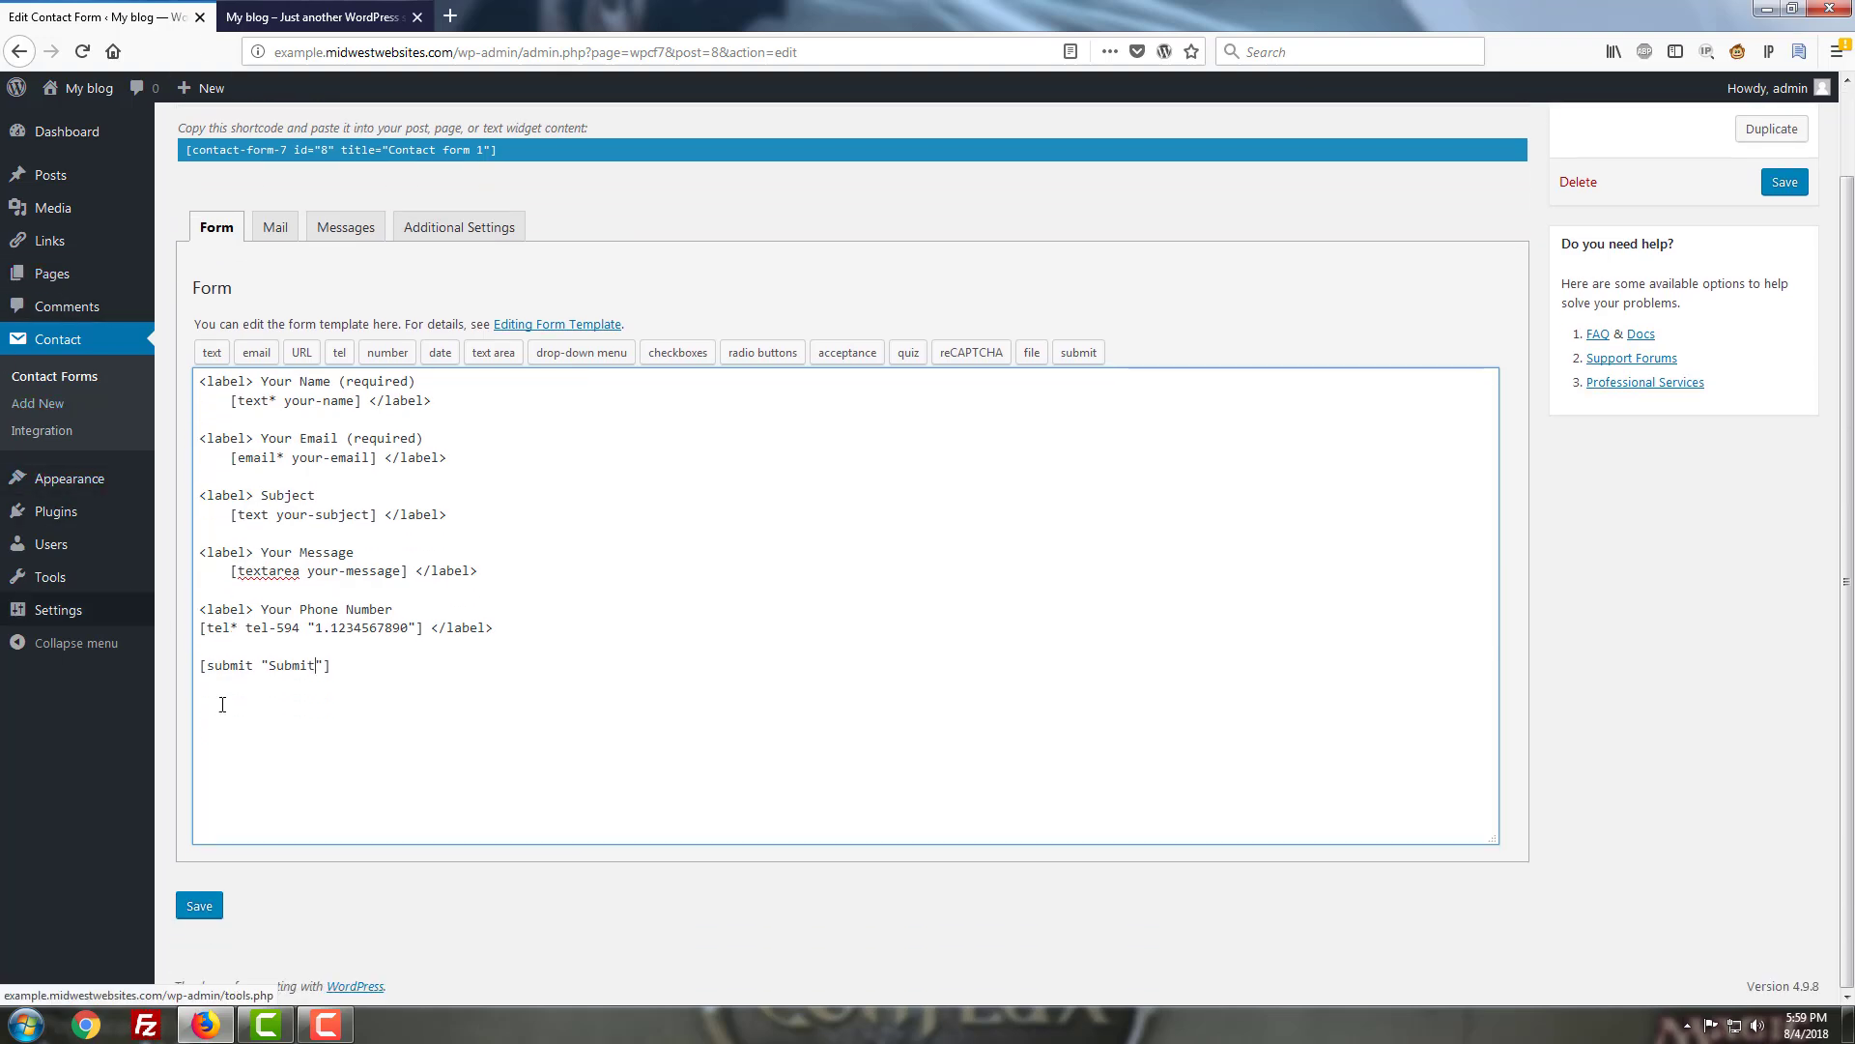
{"action": "left_click", "coordinate": [1785, 183]}
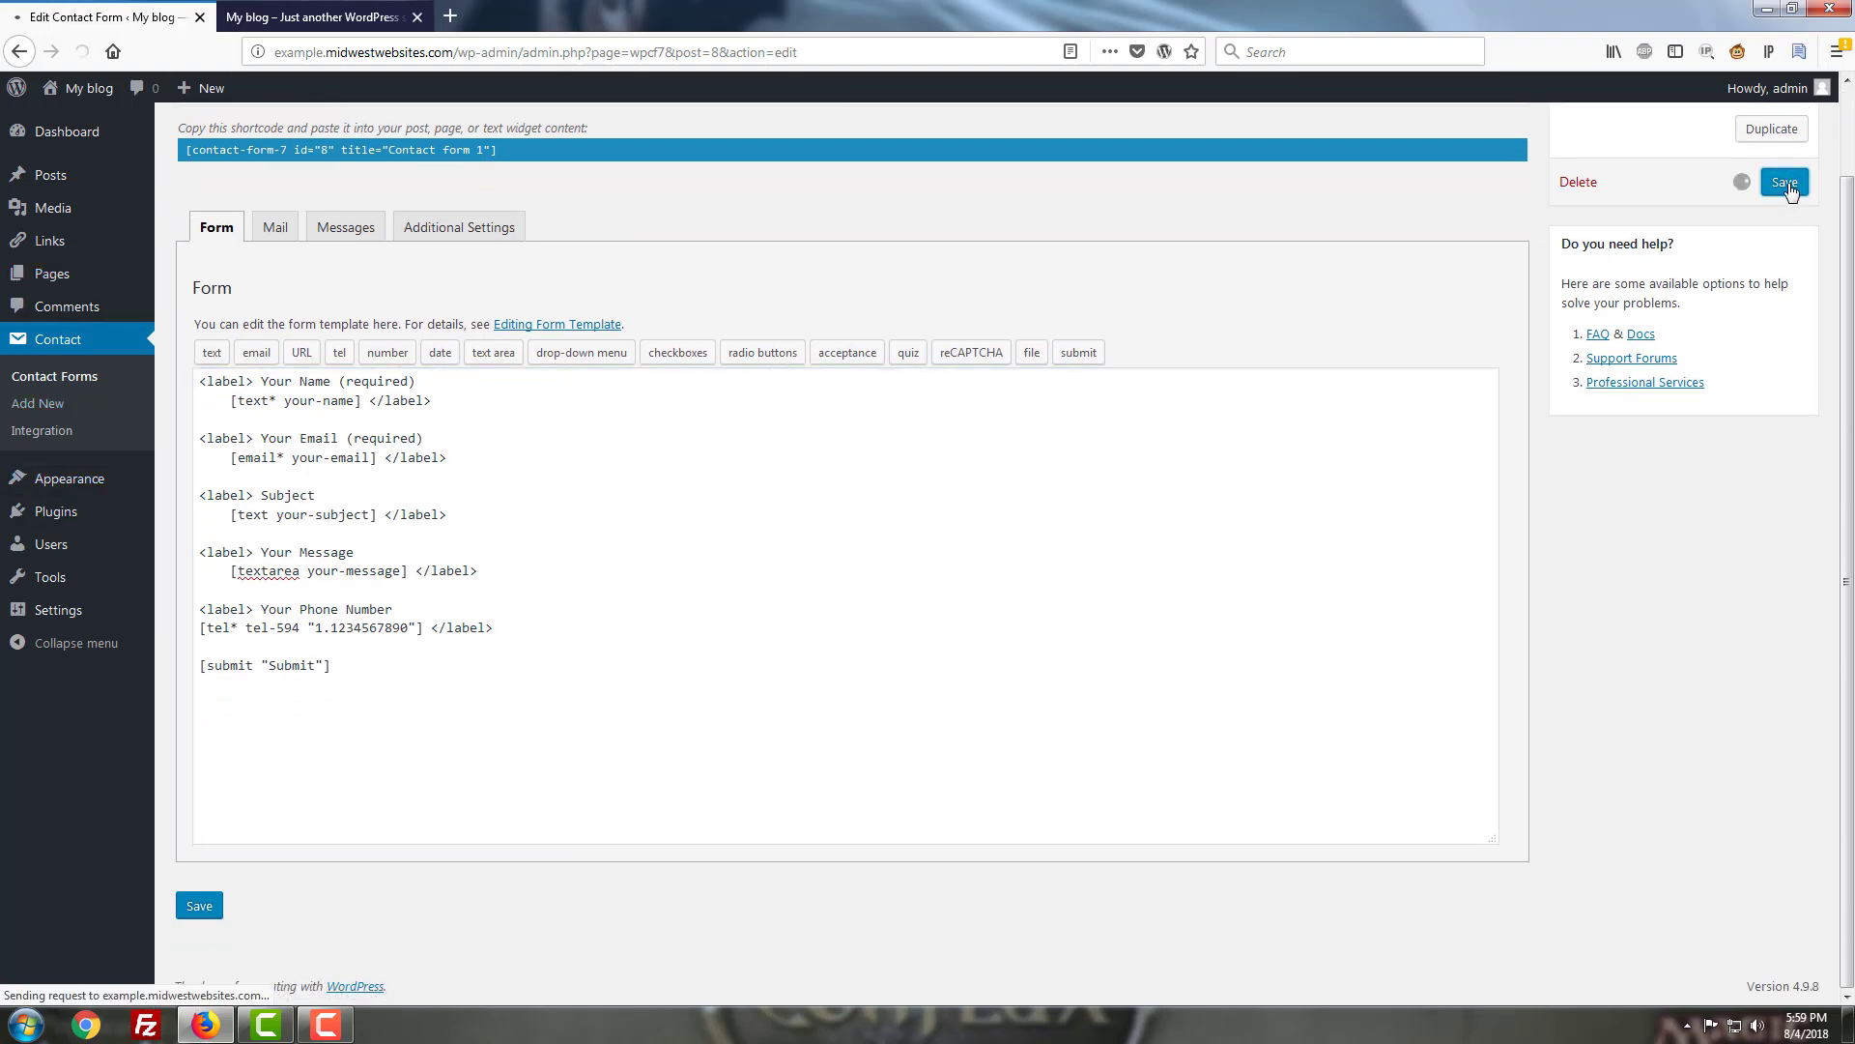
{"action": "left_click", "coordinate": [232, 17]}
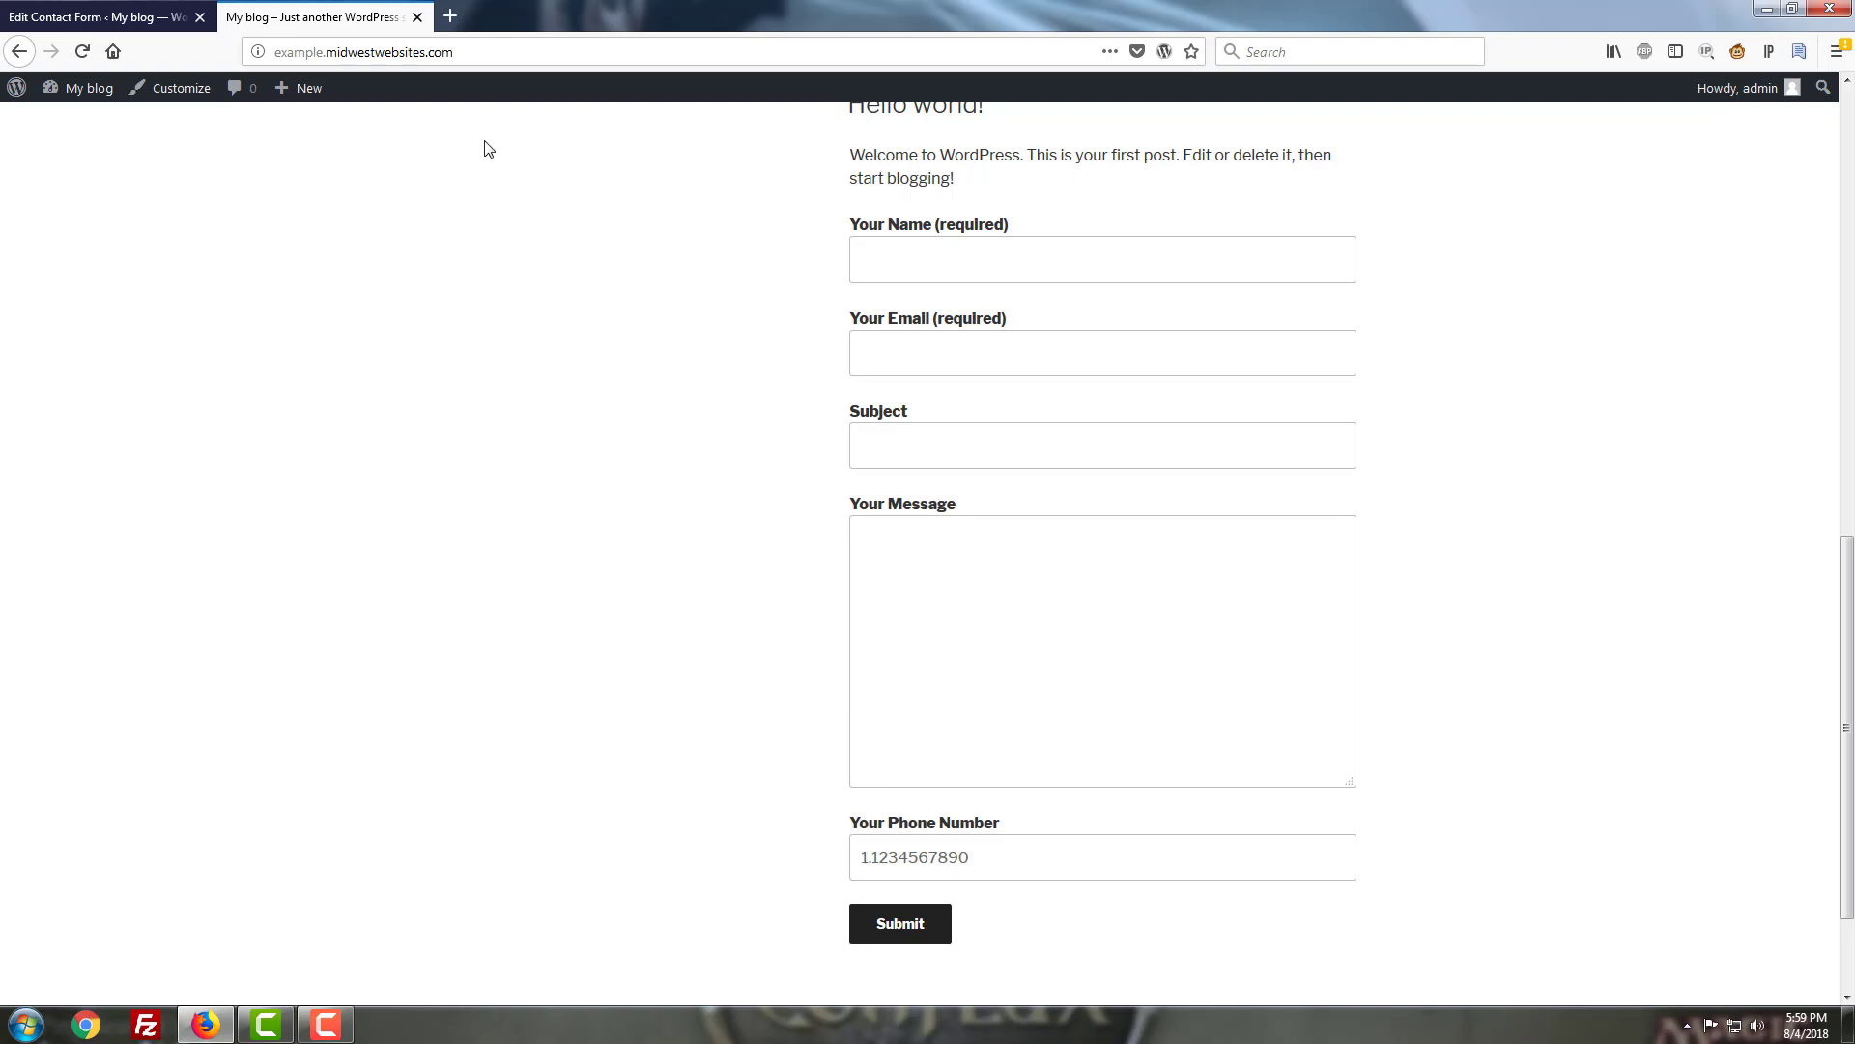
Switch back to the Edit Contact Form tab for Contact form 1.
{"action": "left_click", "coordinate": [172, 11]}
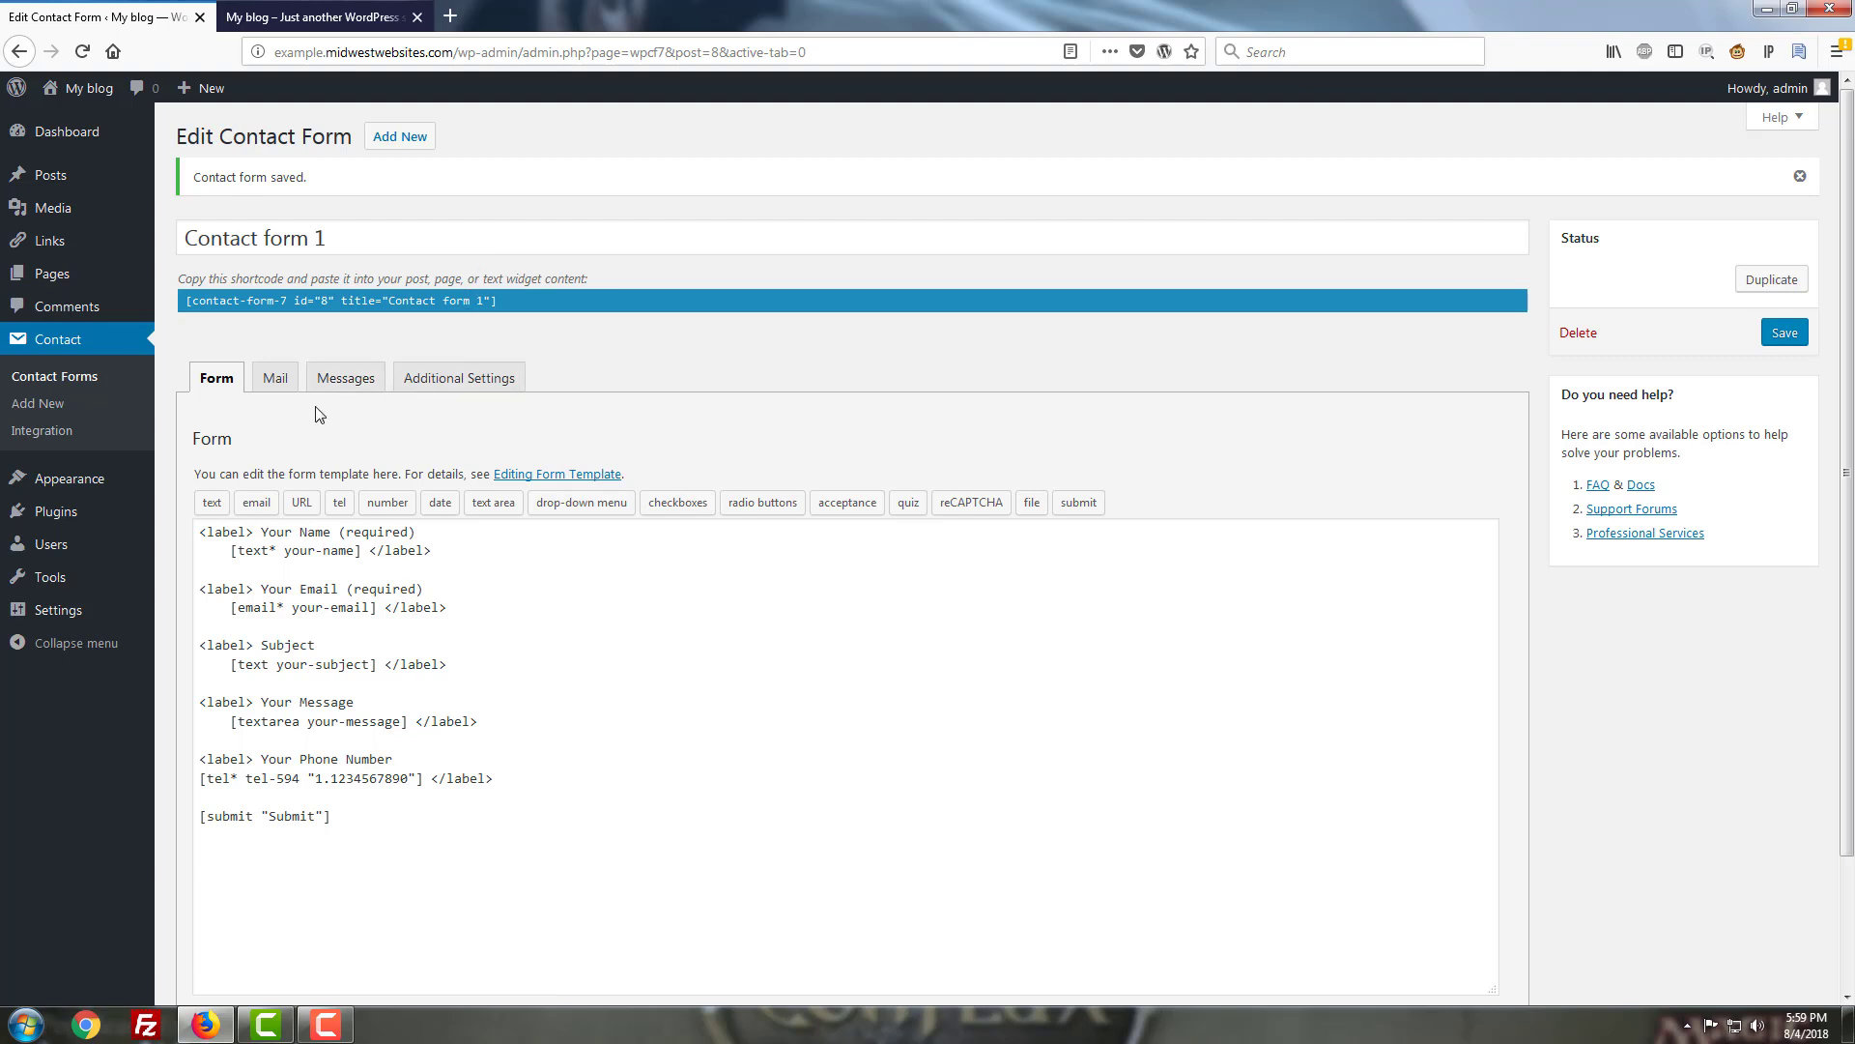
In the Mail tab, replace the To recipient with the design team's e-mail address.
{"action": "left_click", "coordinate": [288, 385]}
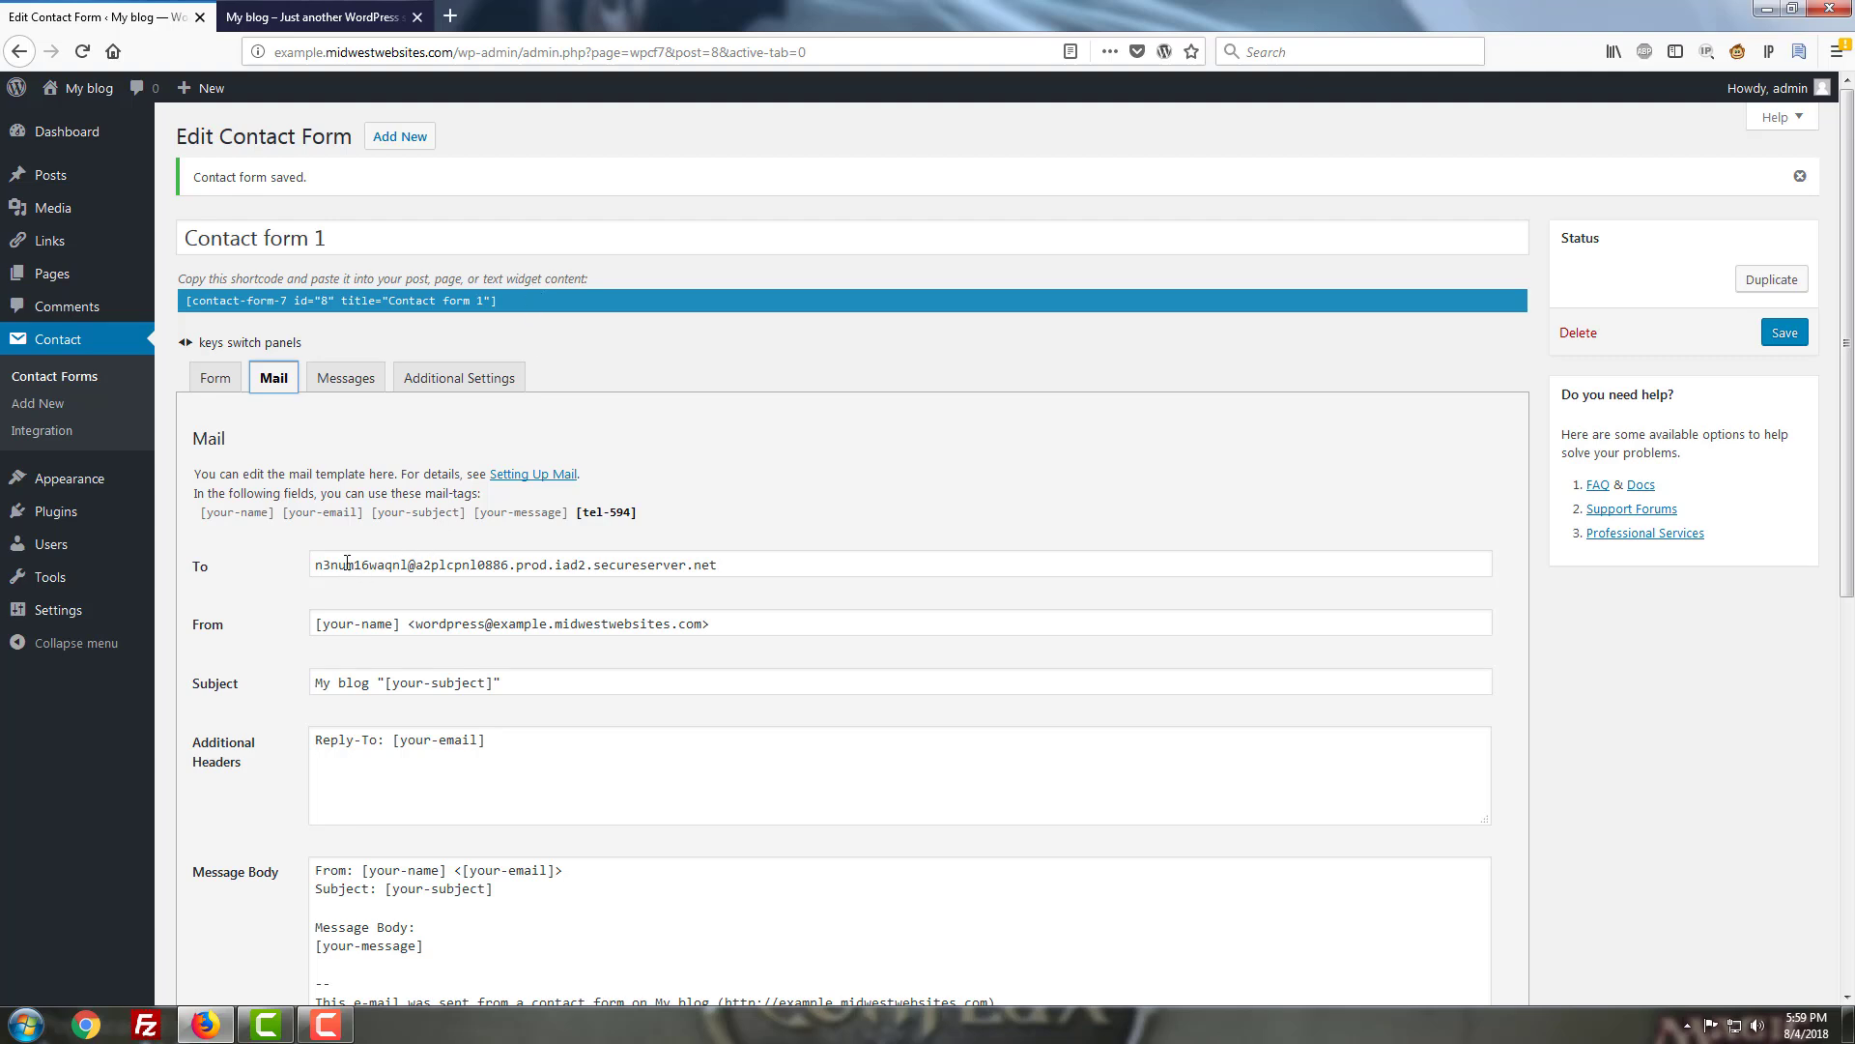
{"action": "triple_click", "coordinate": [575, 563]}
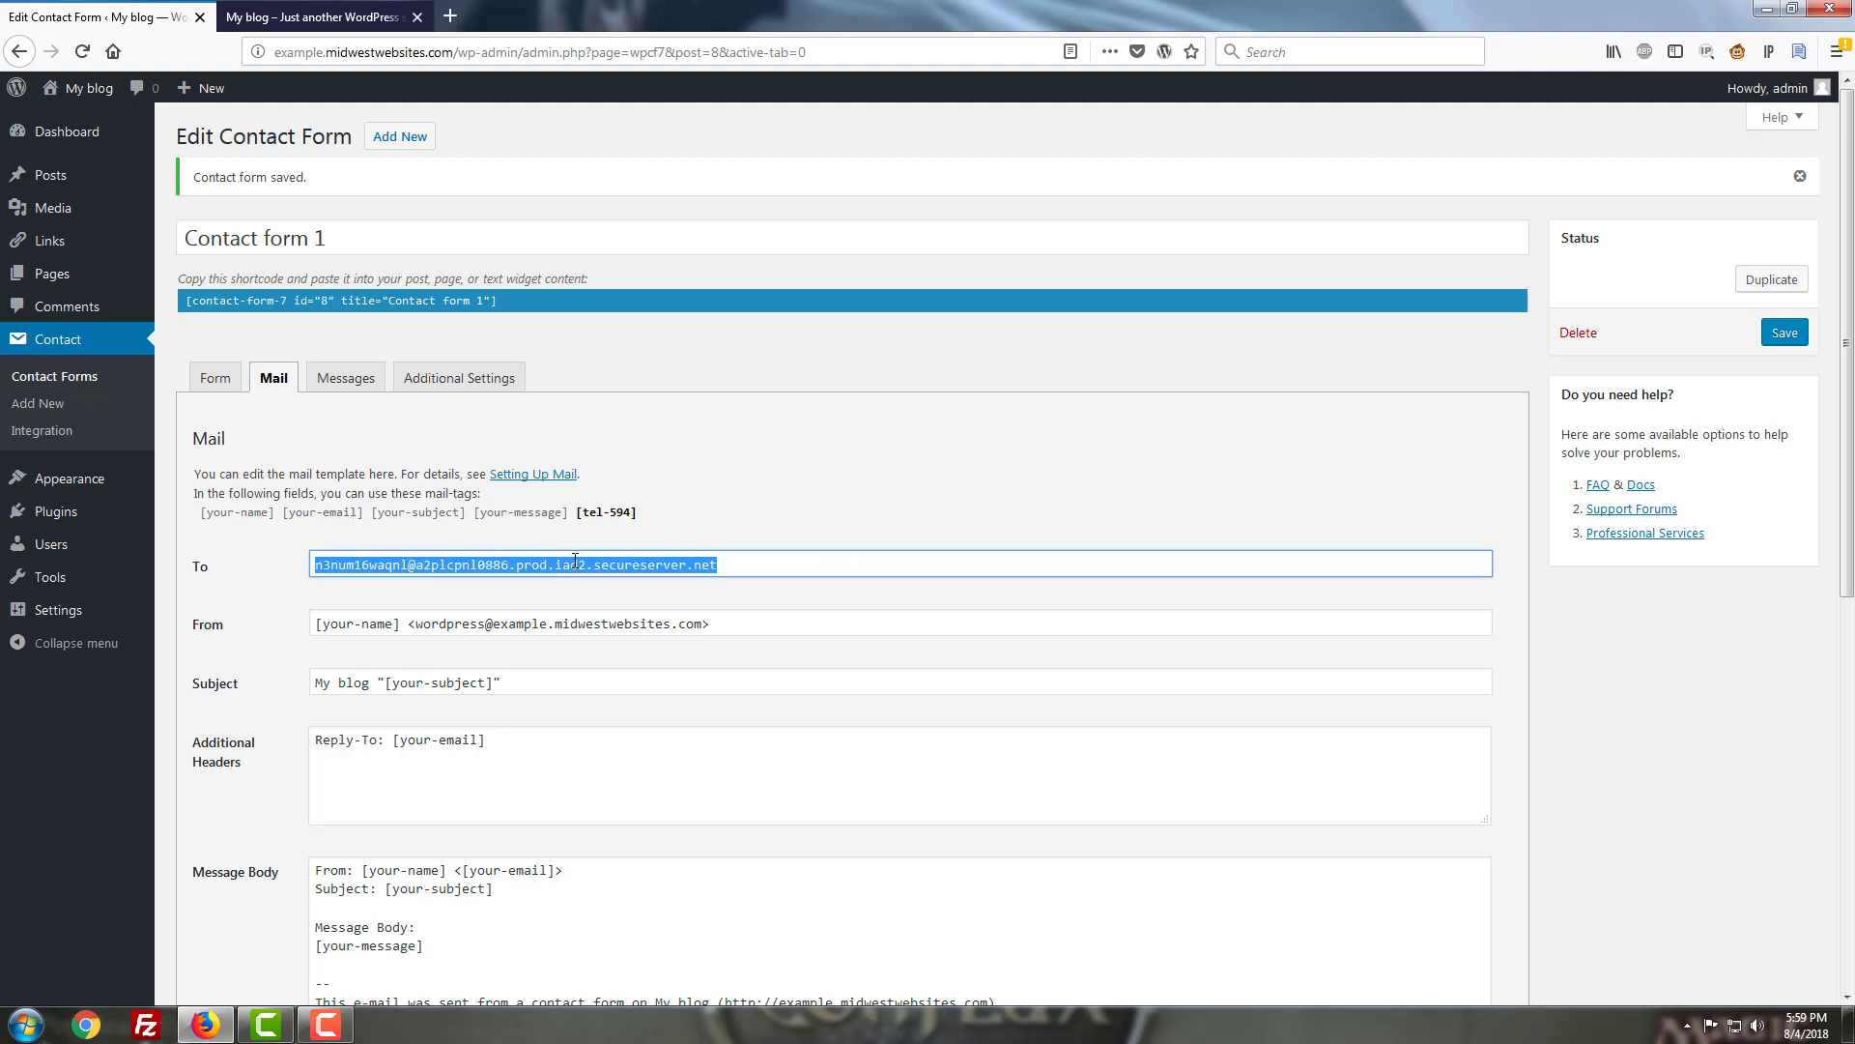
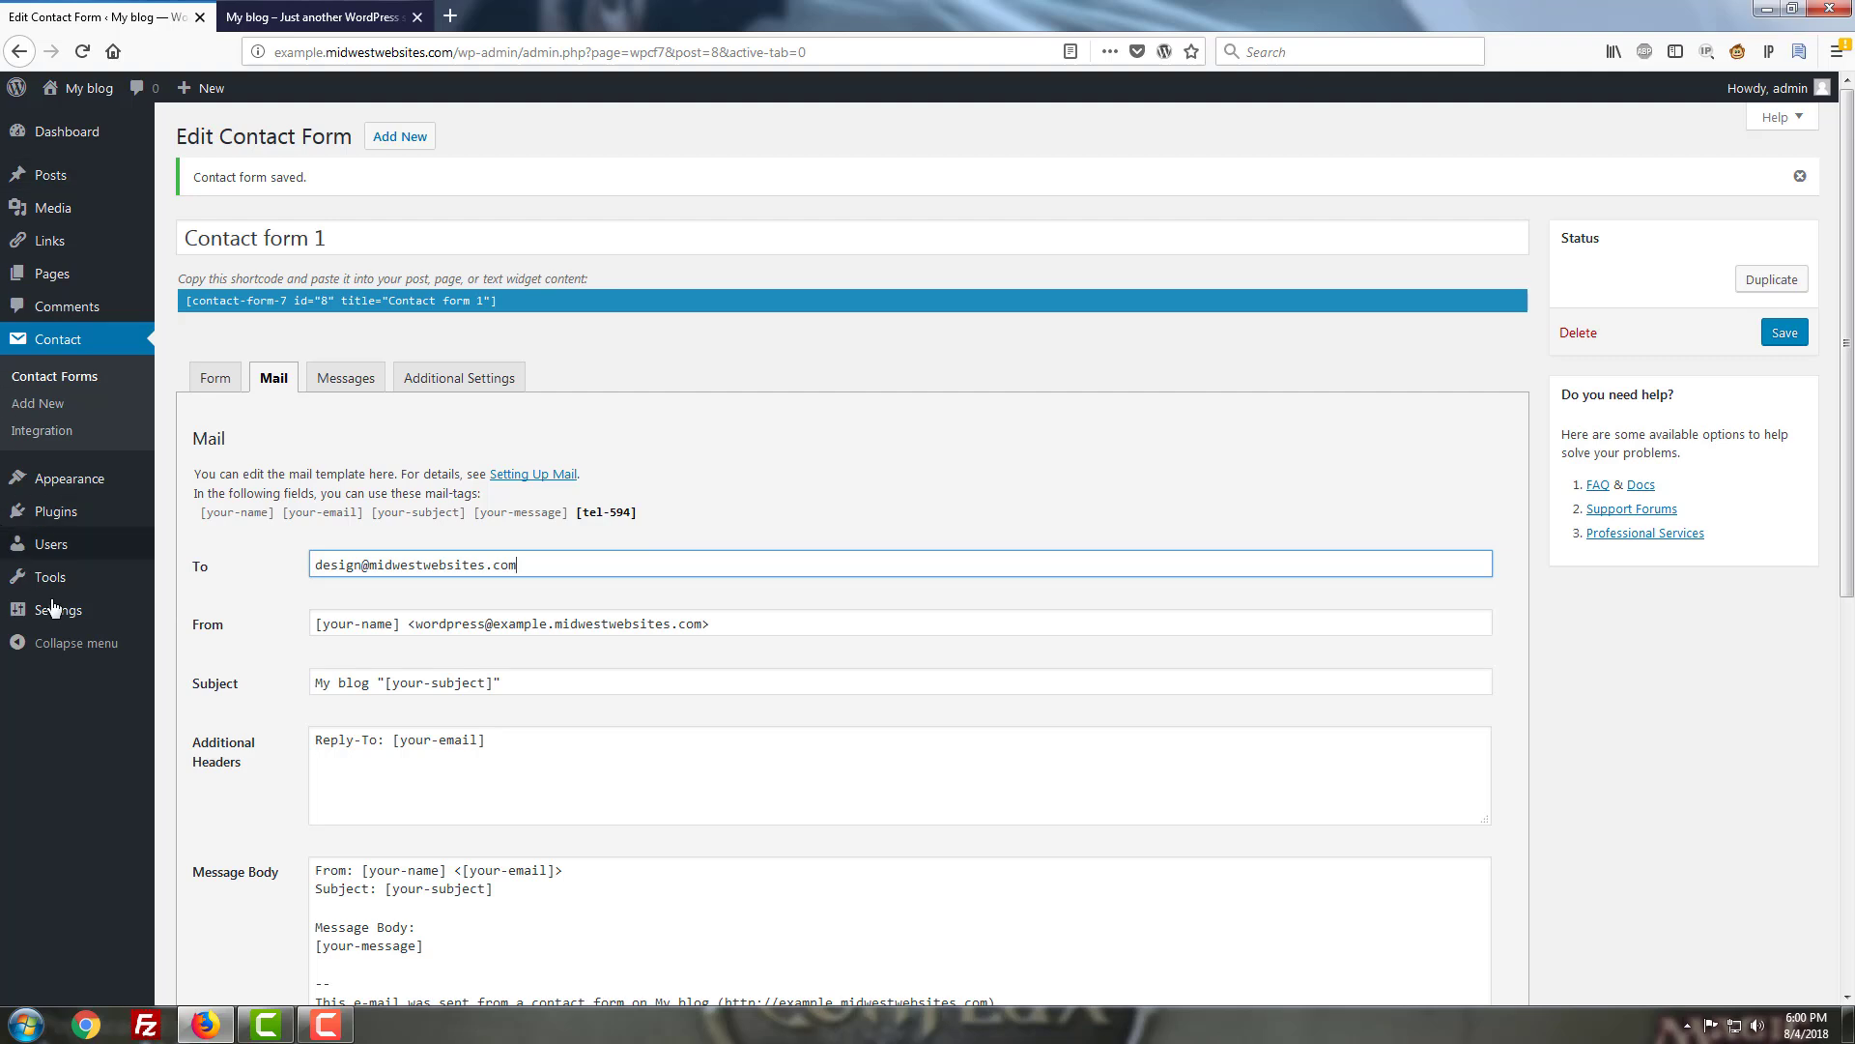
{"action": "left_click", "coordinate": [499, 680]}
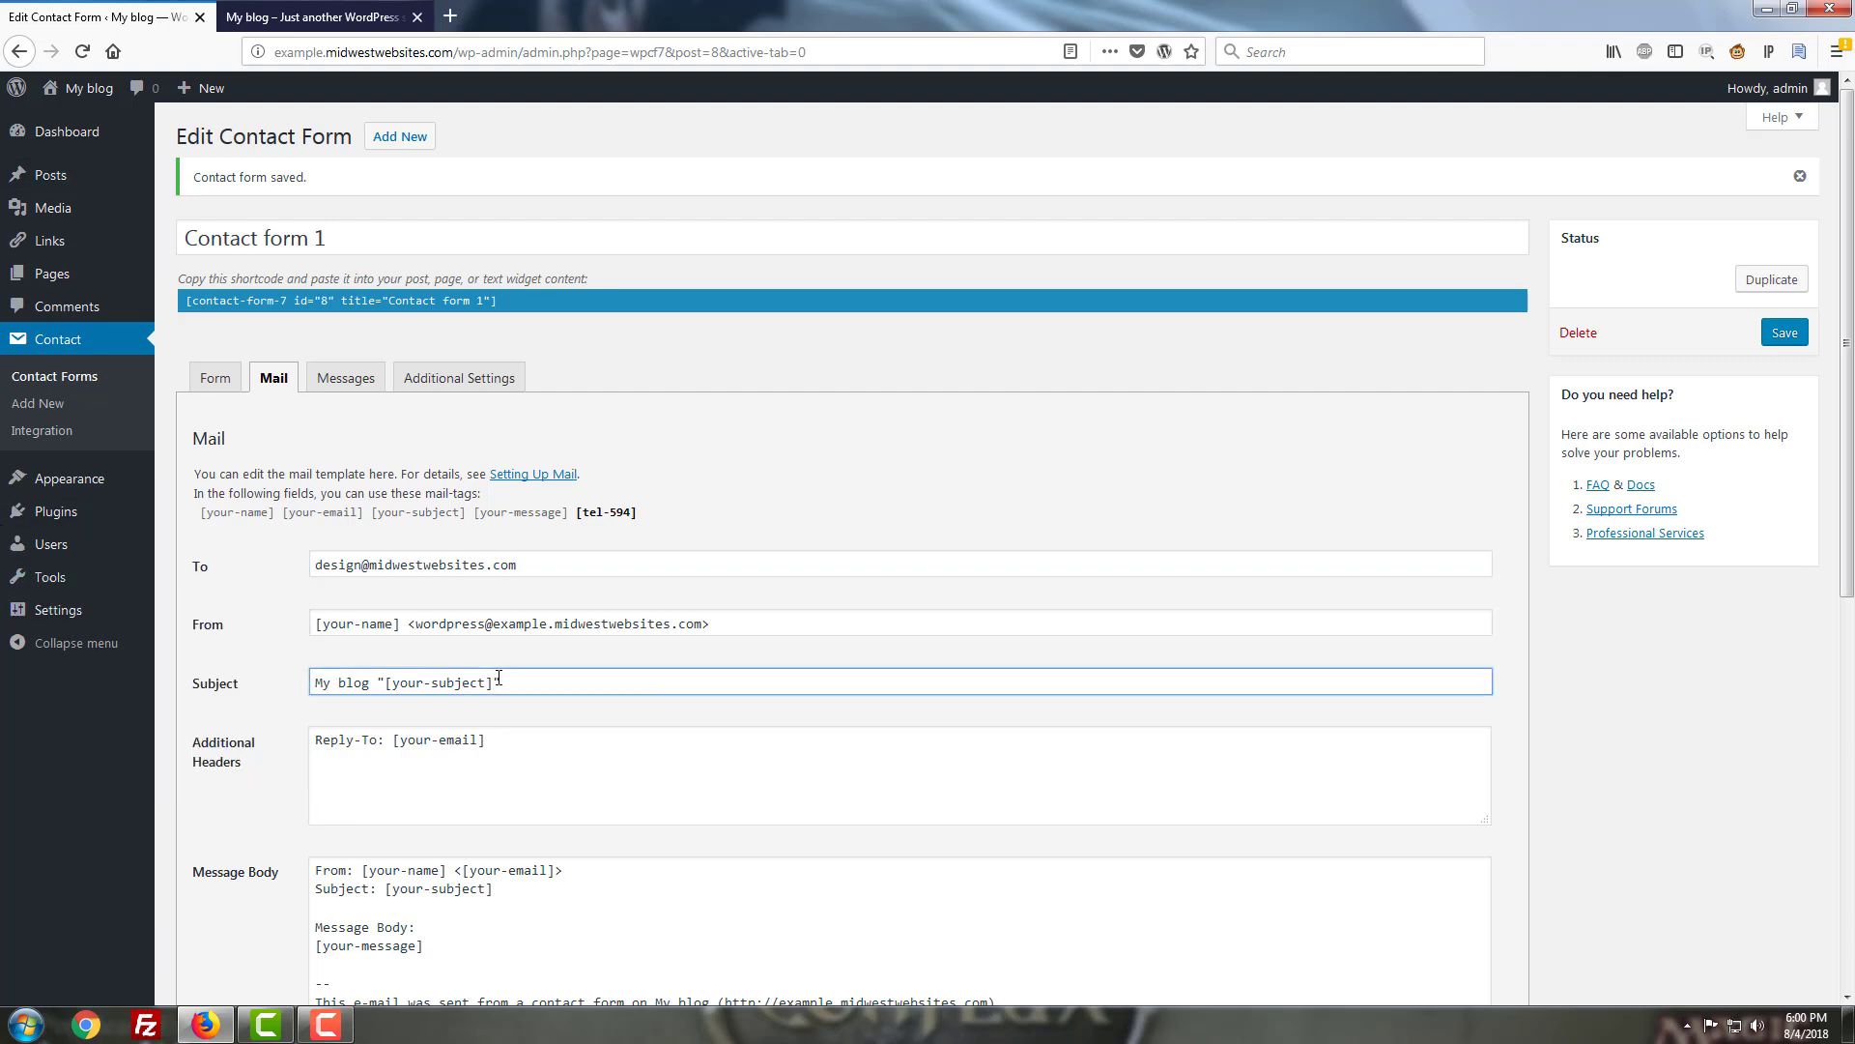
{"action": "left_click", "coordinate": [396, 742]}
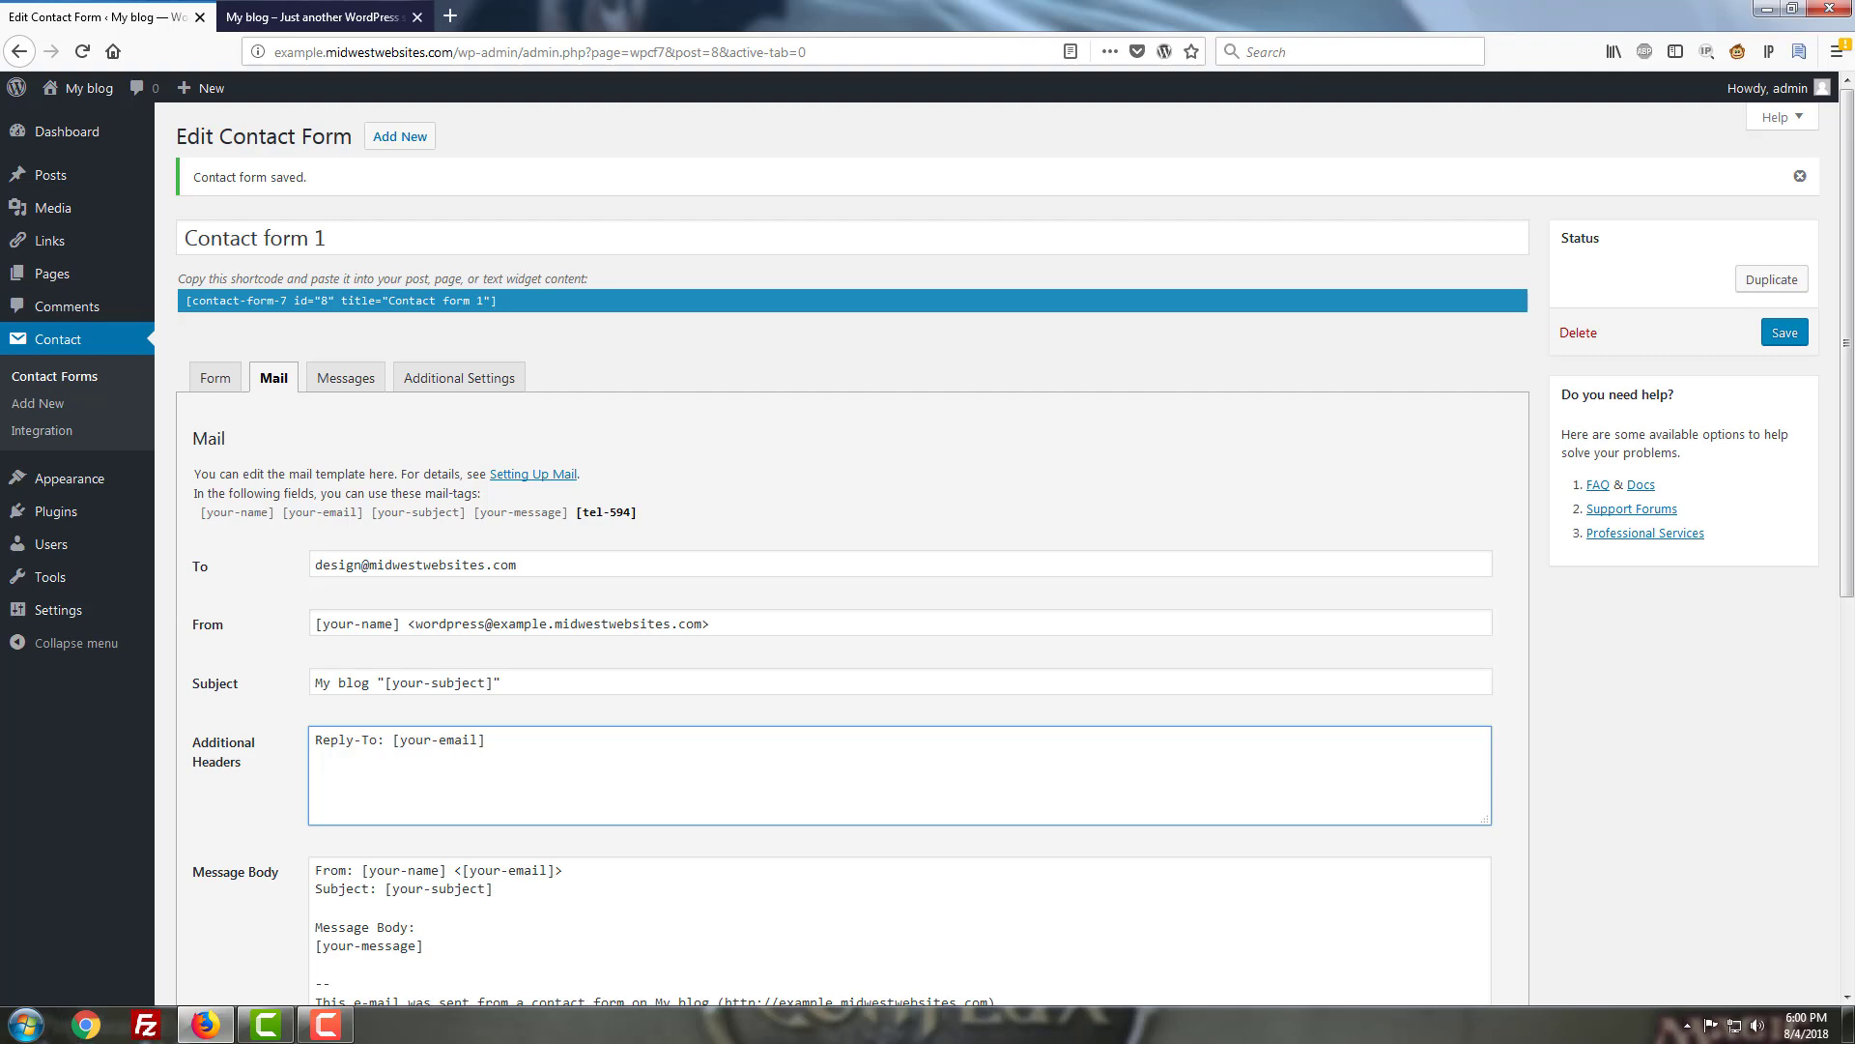
{"action": "left_click", "coordinate": [742, 758]}
{"action": "scroll", "coordinate": [741, 758], "scroll_direction": "down", "scroll_amount": 5}
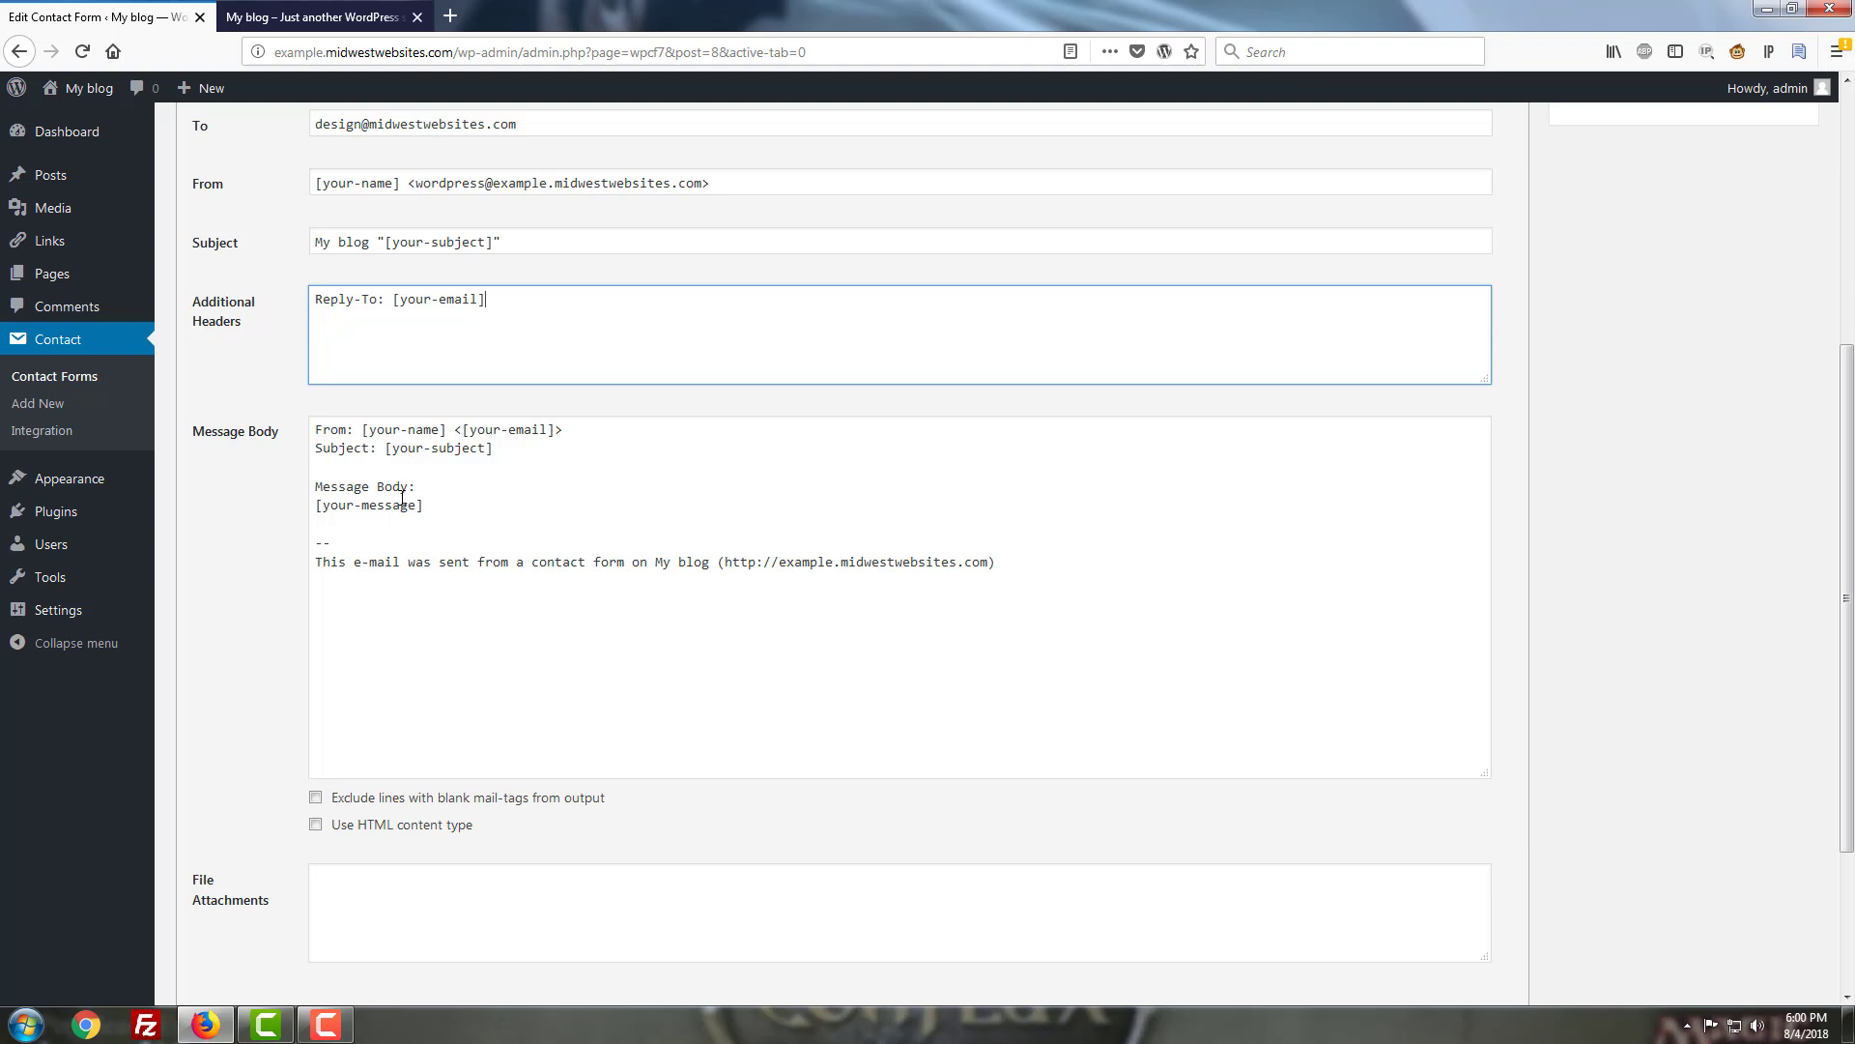
{"action": "left_click", "coordinate": [1065, 597]}
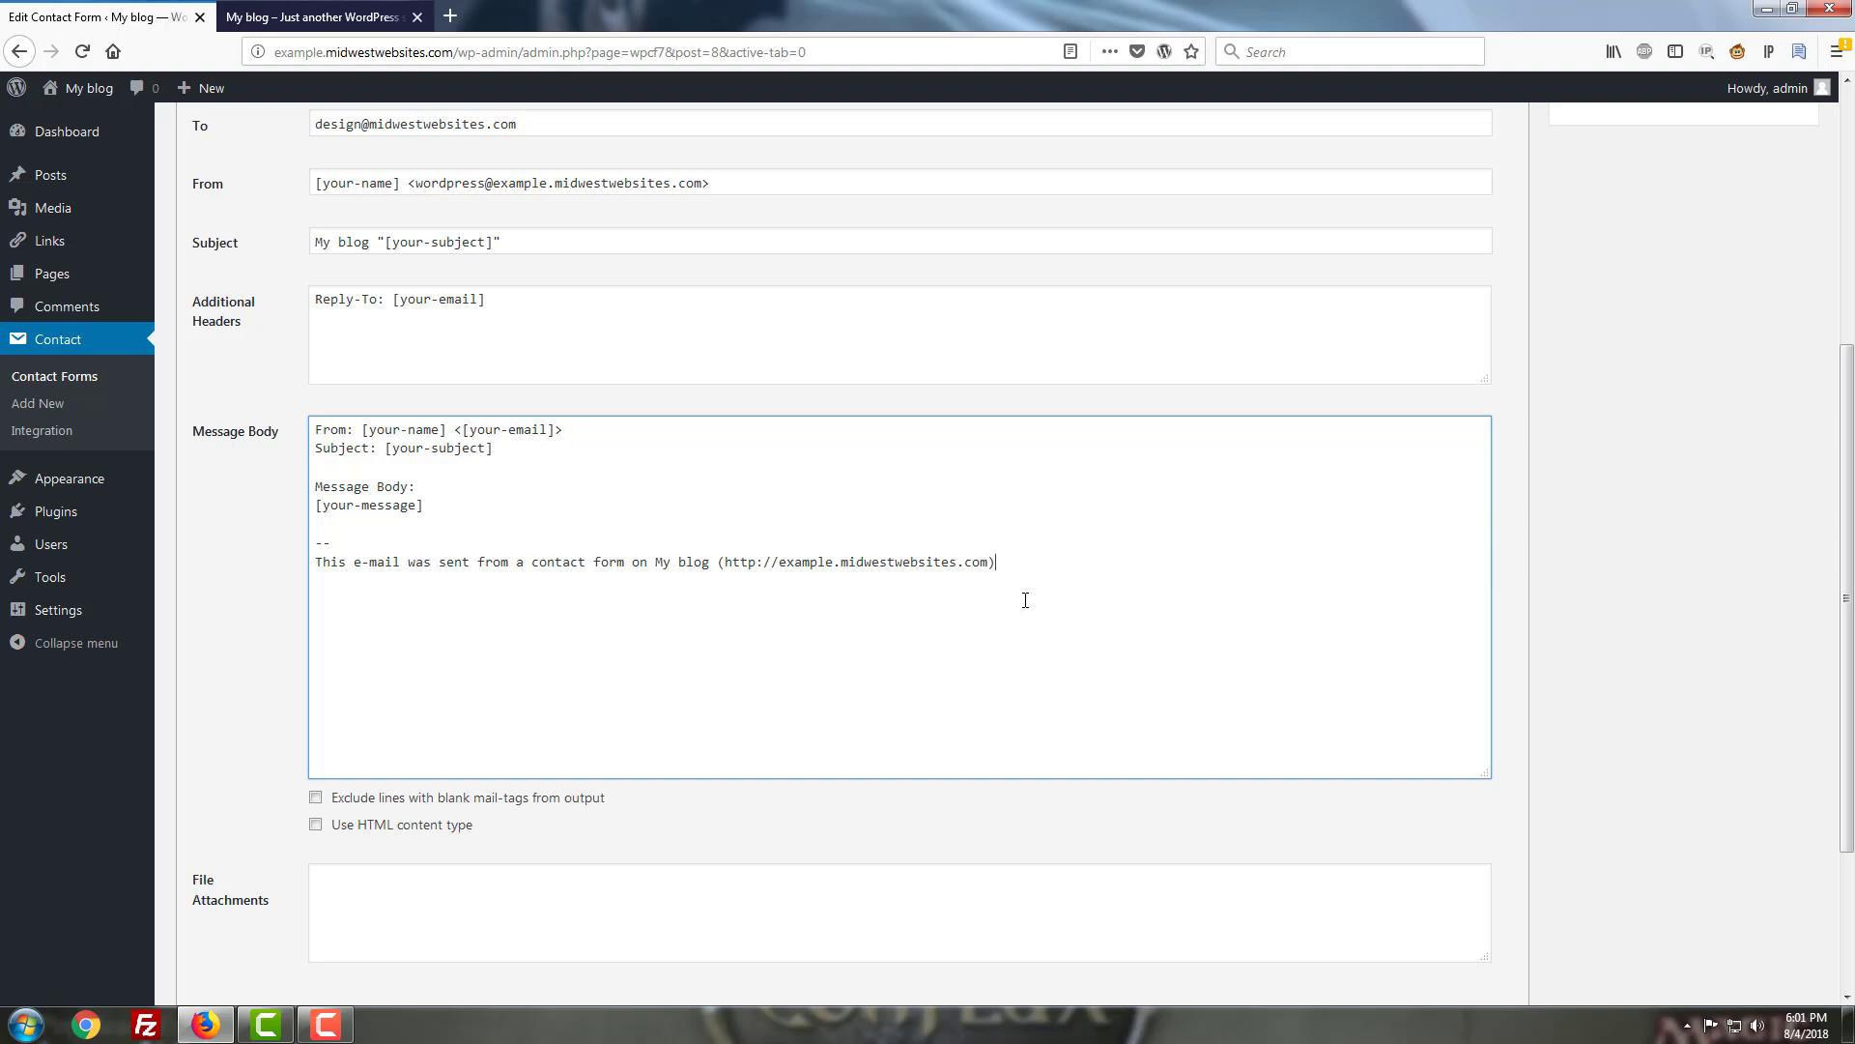
{"action": "scroll", "coordinate": [1026, 600], "scroll_direction": "up", "scroll_amount": 5}
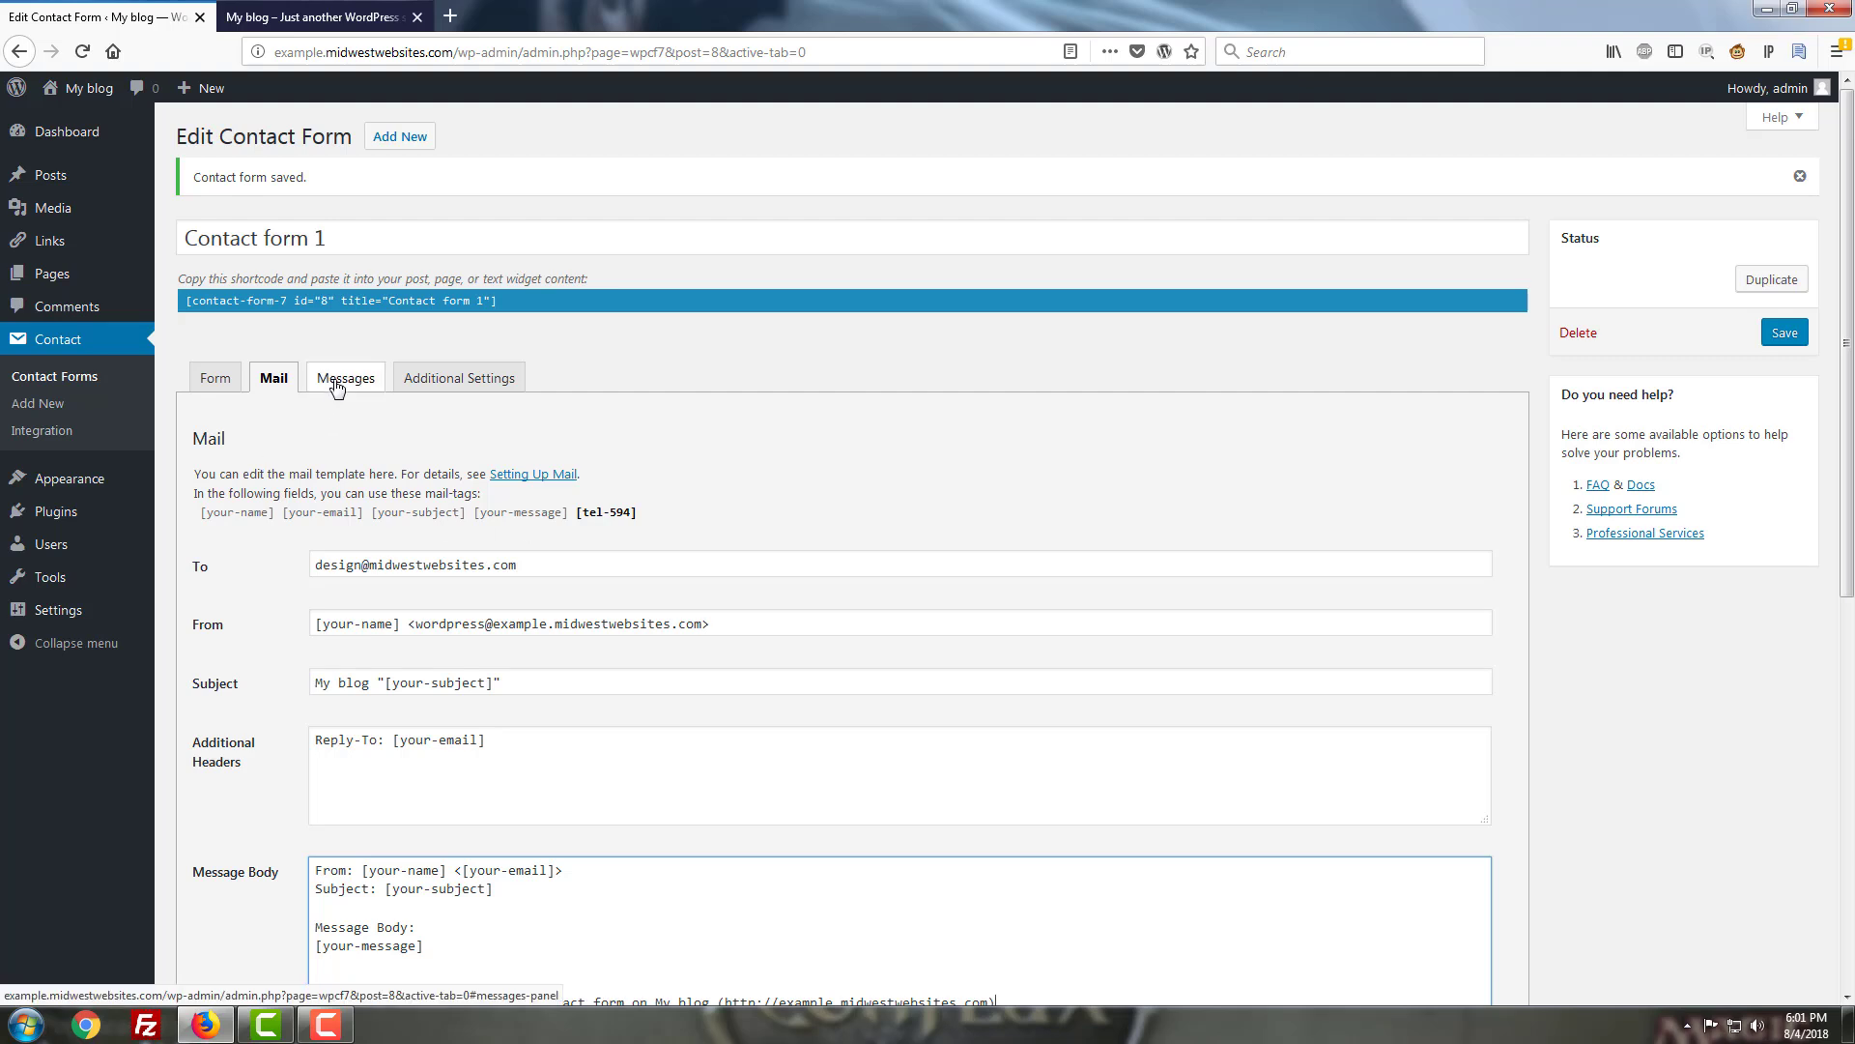
Review the Messages tab wording for sent-successfully, failed-to-send and required-field messages.
{"action": "left_click", "coordinate": [336, 386]}
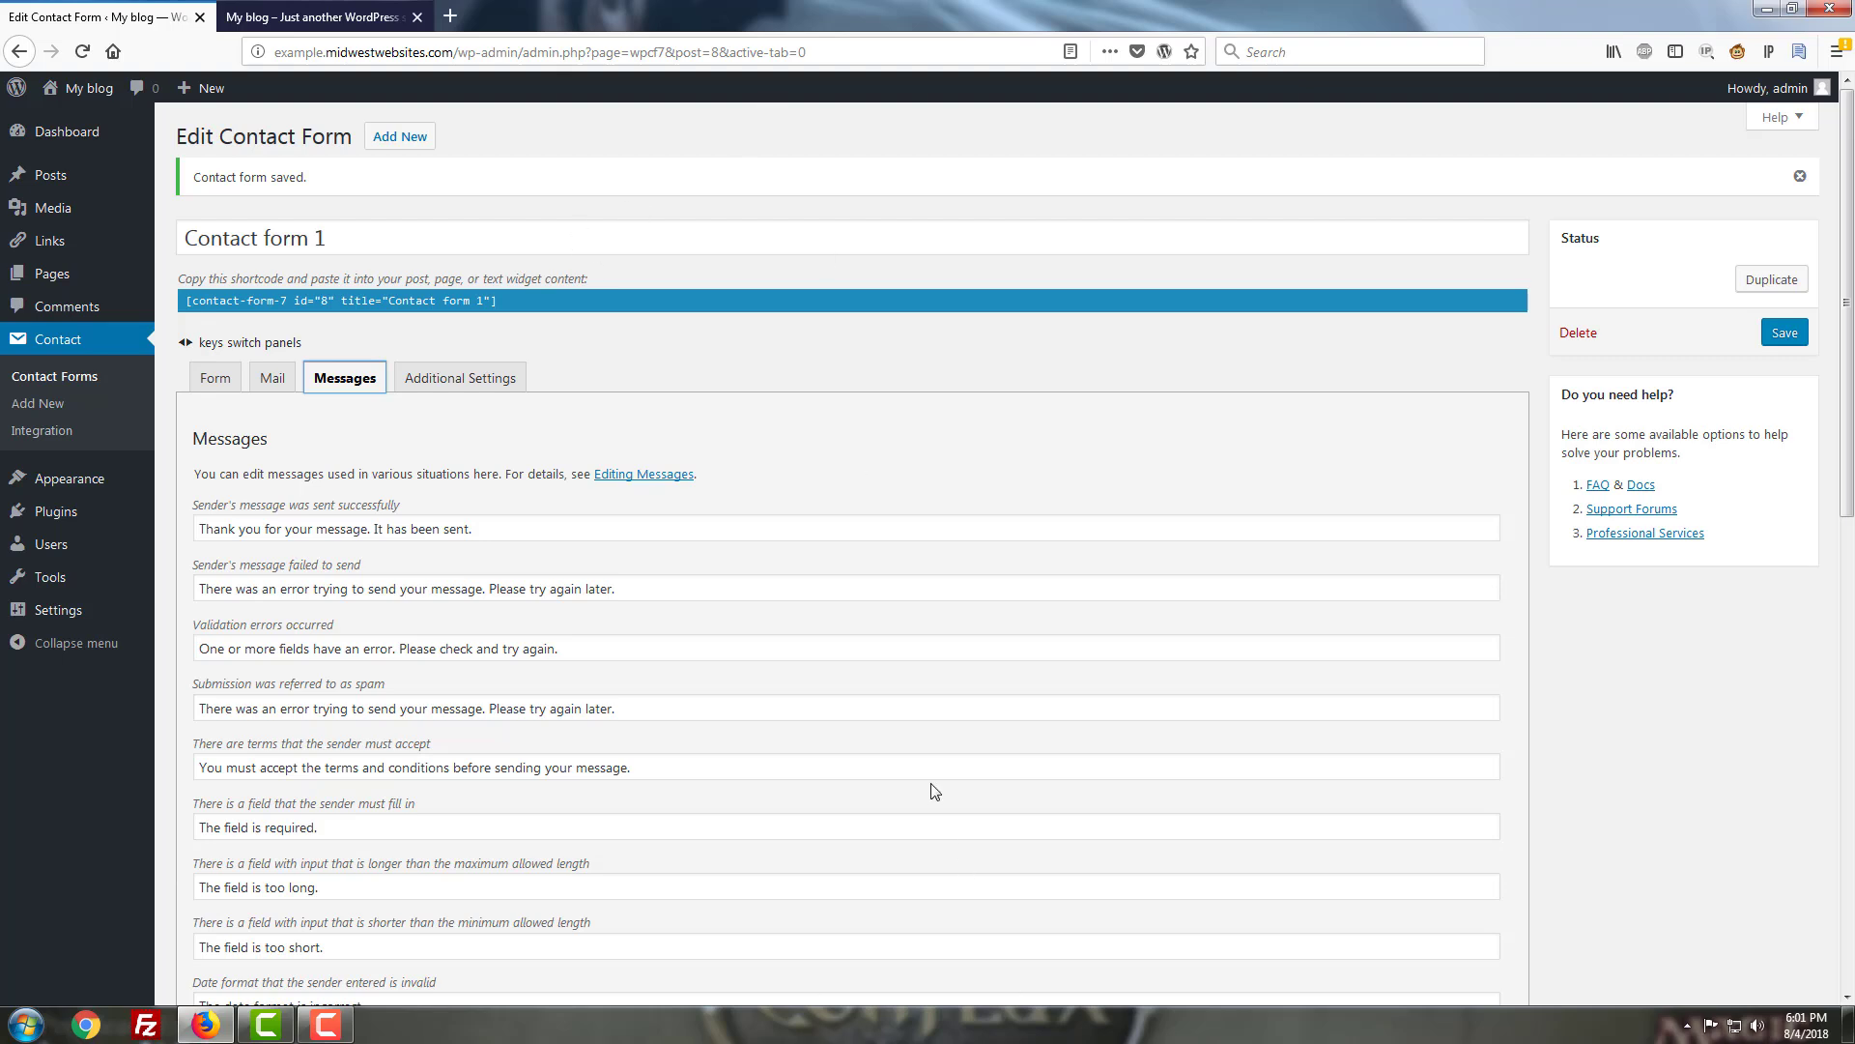
{"action": "left_click", "coordinate": [510, 529]}
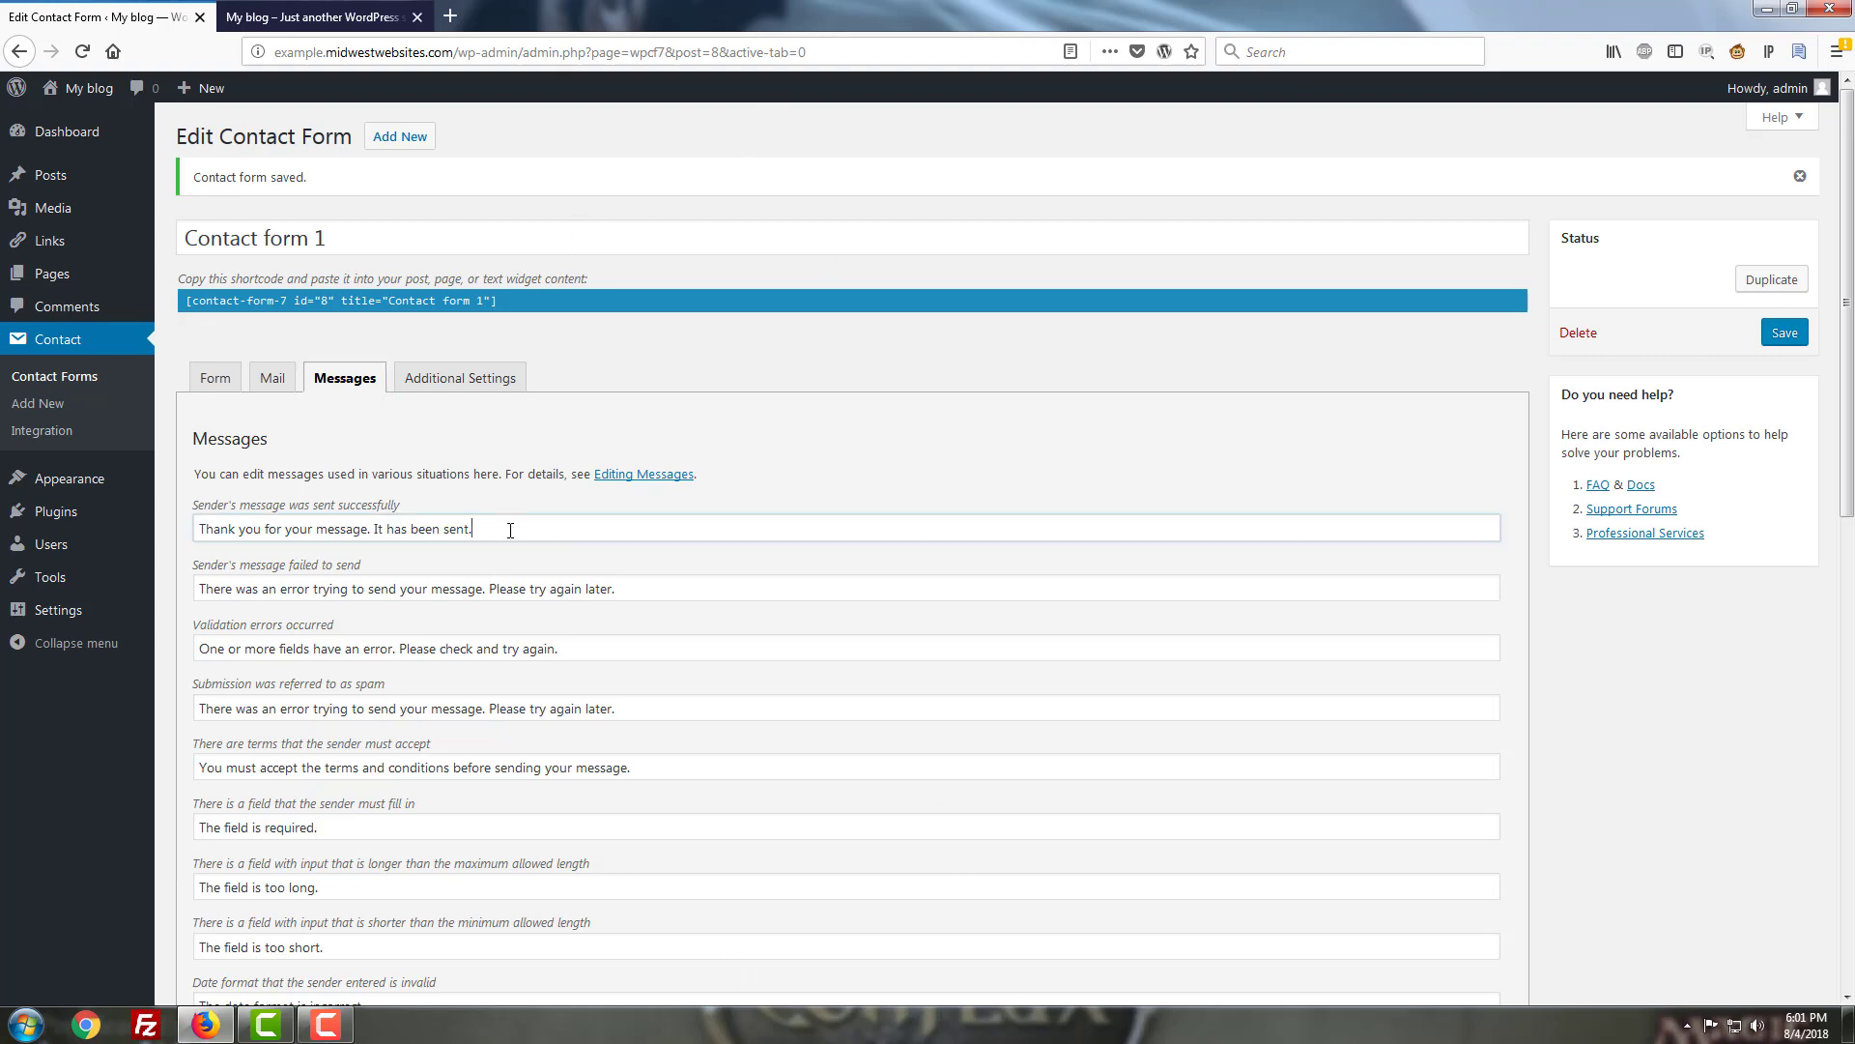
{"action": "scroll", "coordinate": [699, 660], "scroll_direction": "down", "scroll_amount": 2}
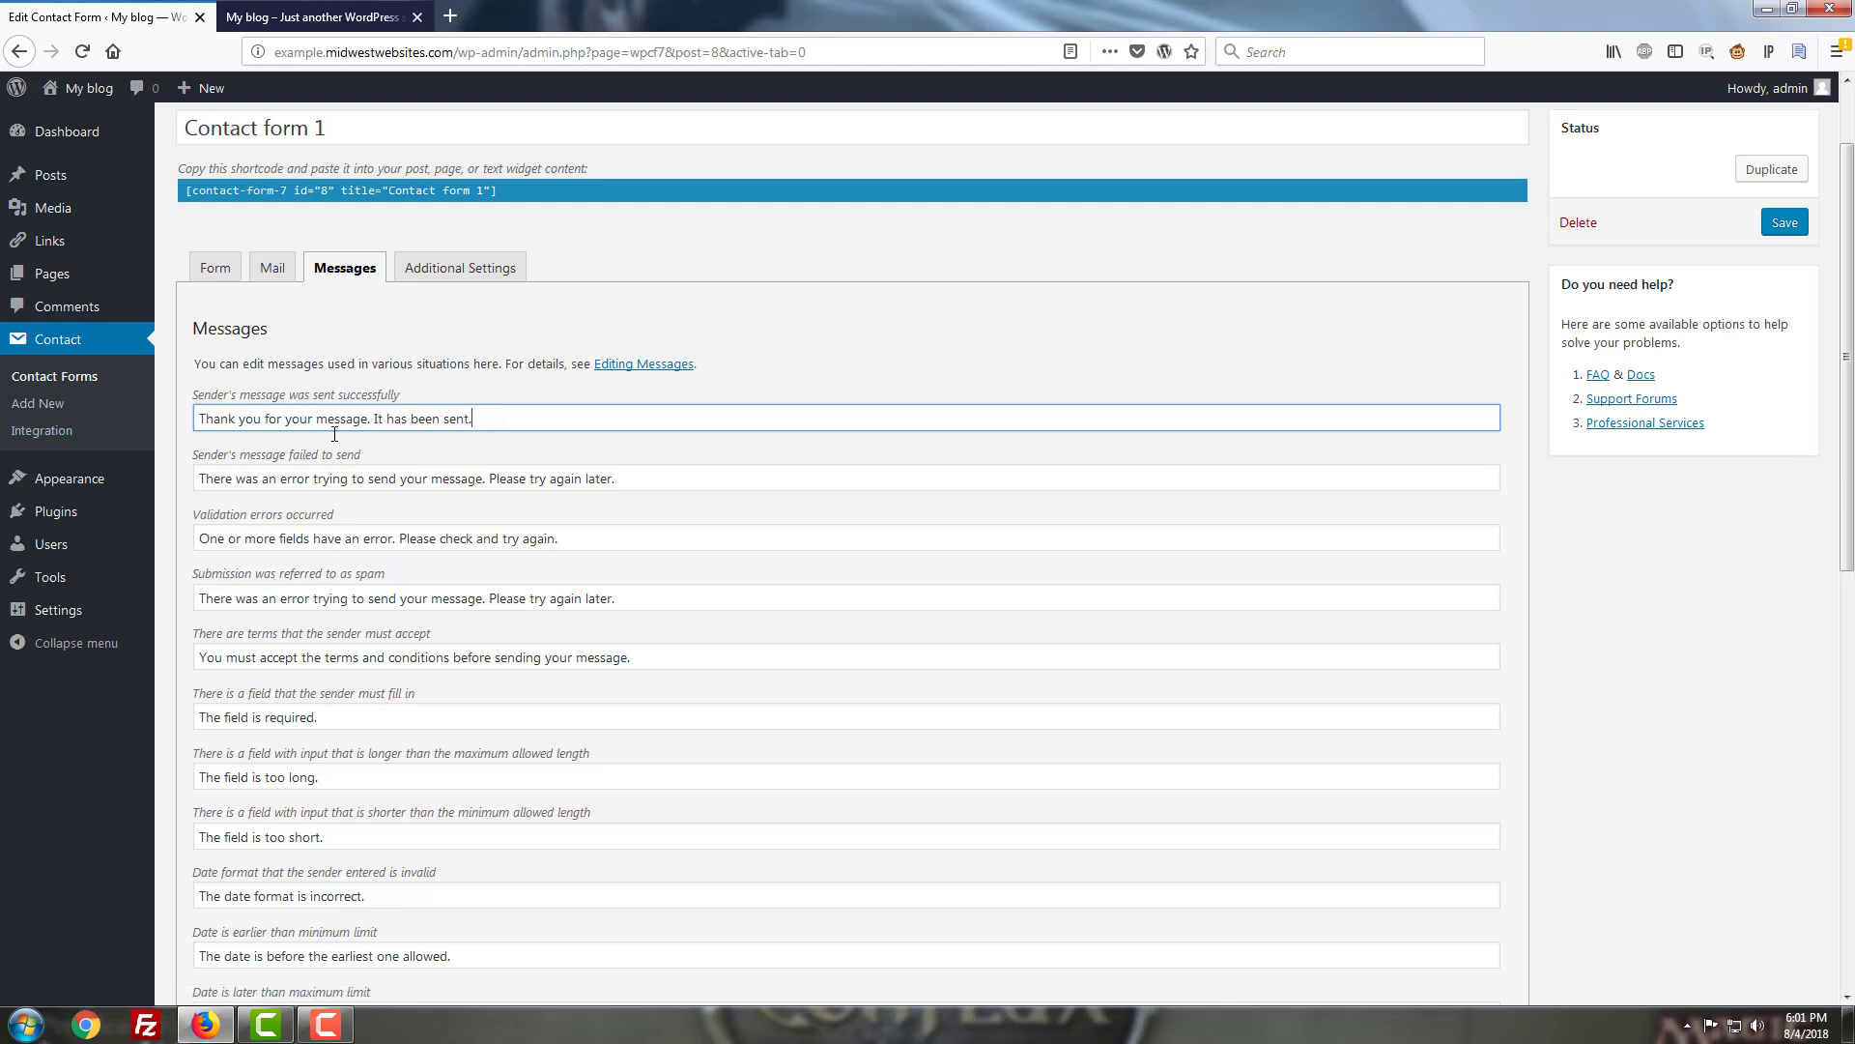
{"action": "left_click", "coordinate": [635, 482]}
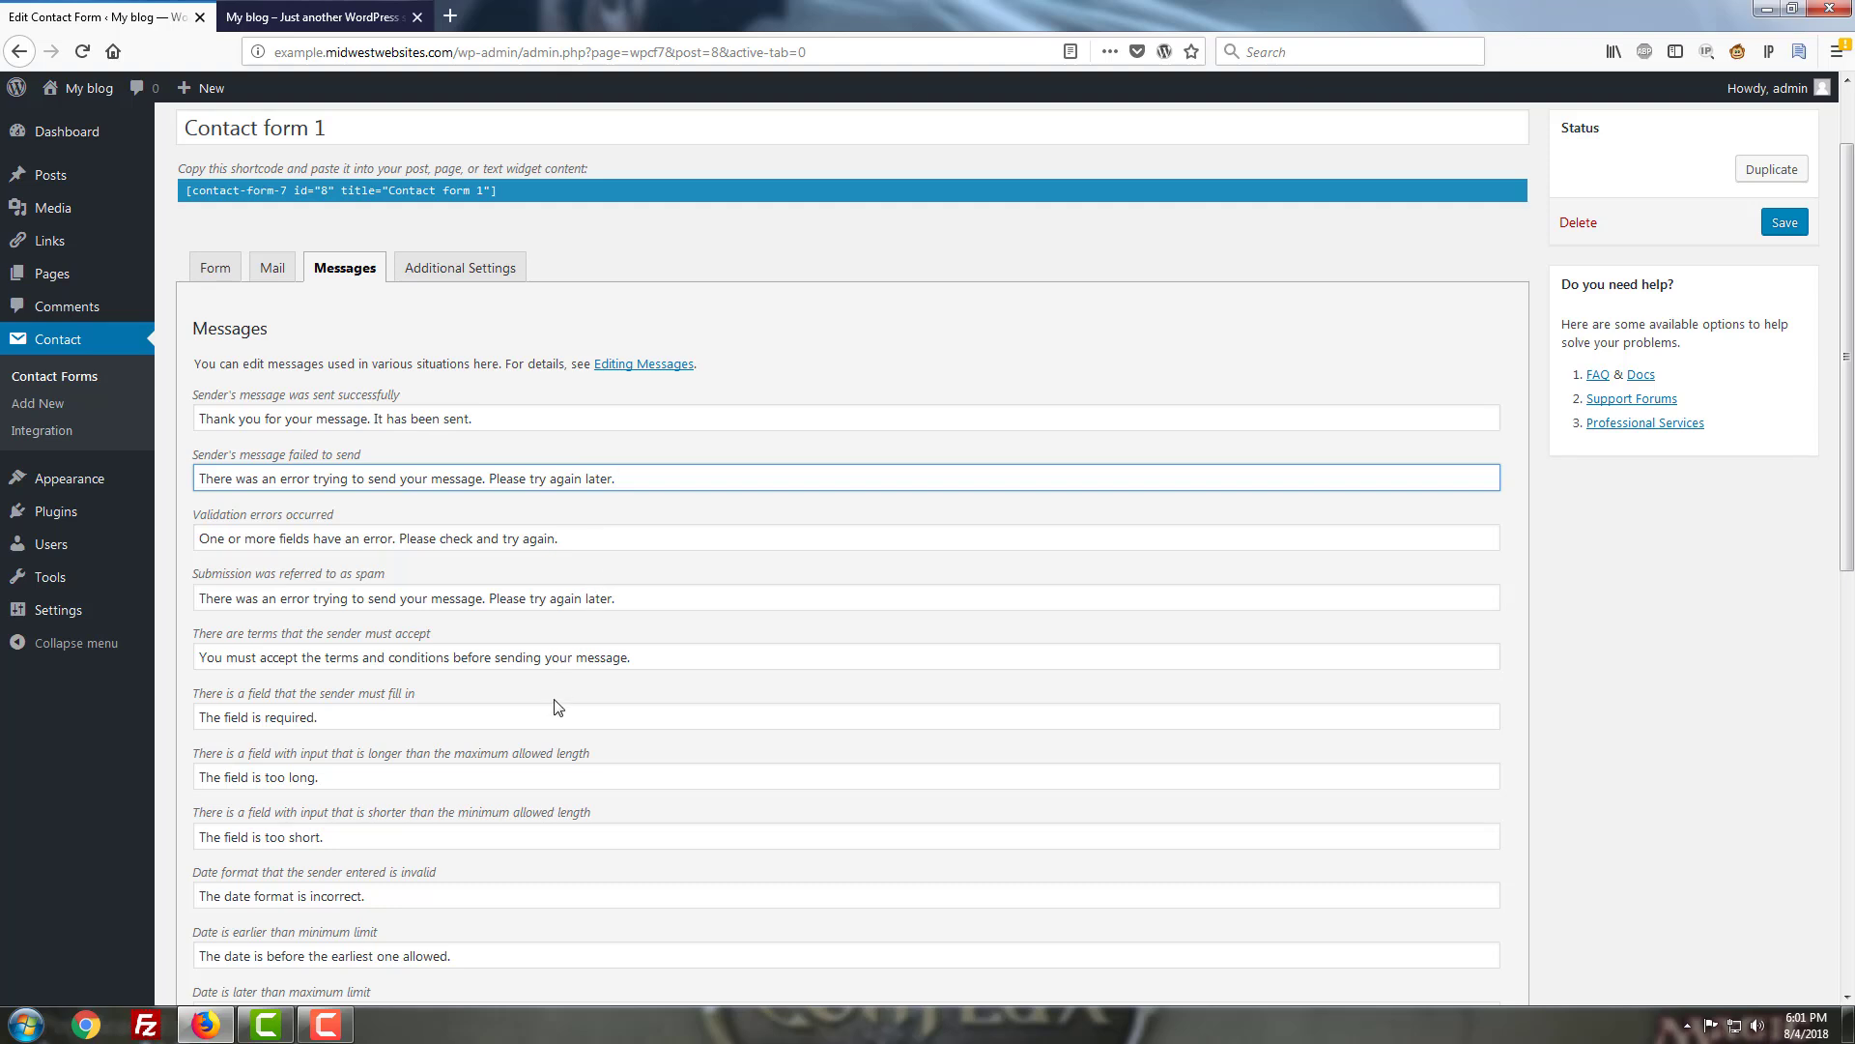
{"action": "left_click", "coordinate": [440, 477]}
{"action": "left_click", "coordinate": [394, 717]}
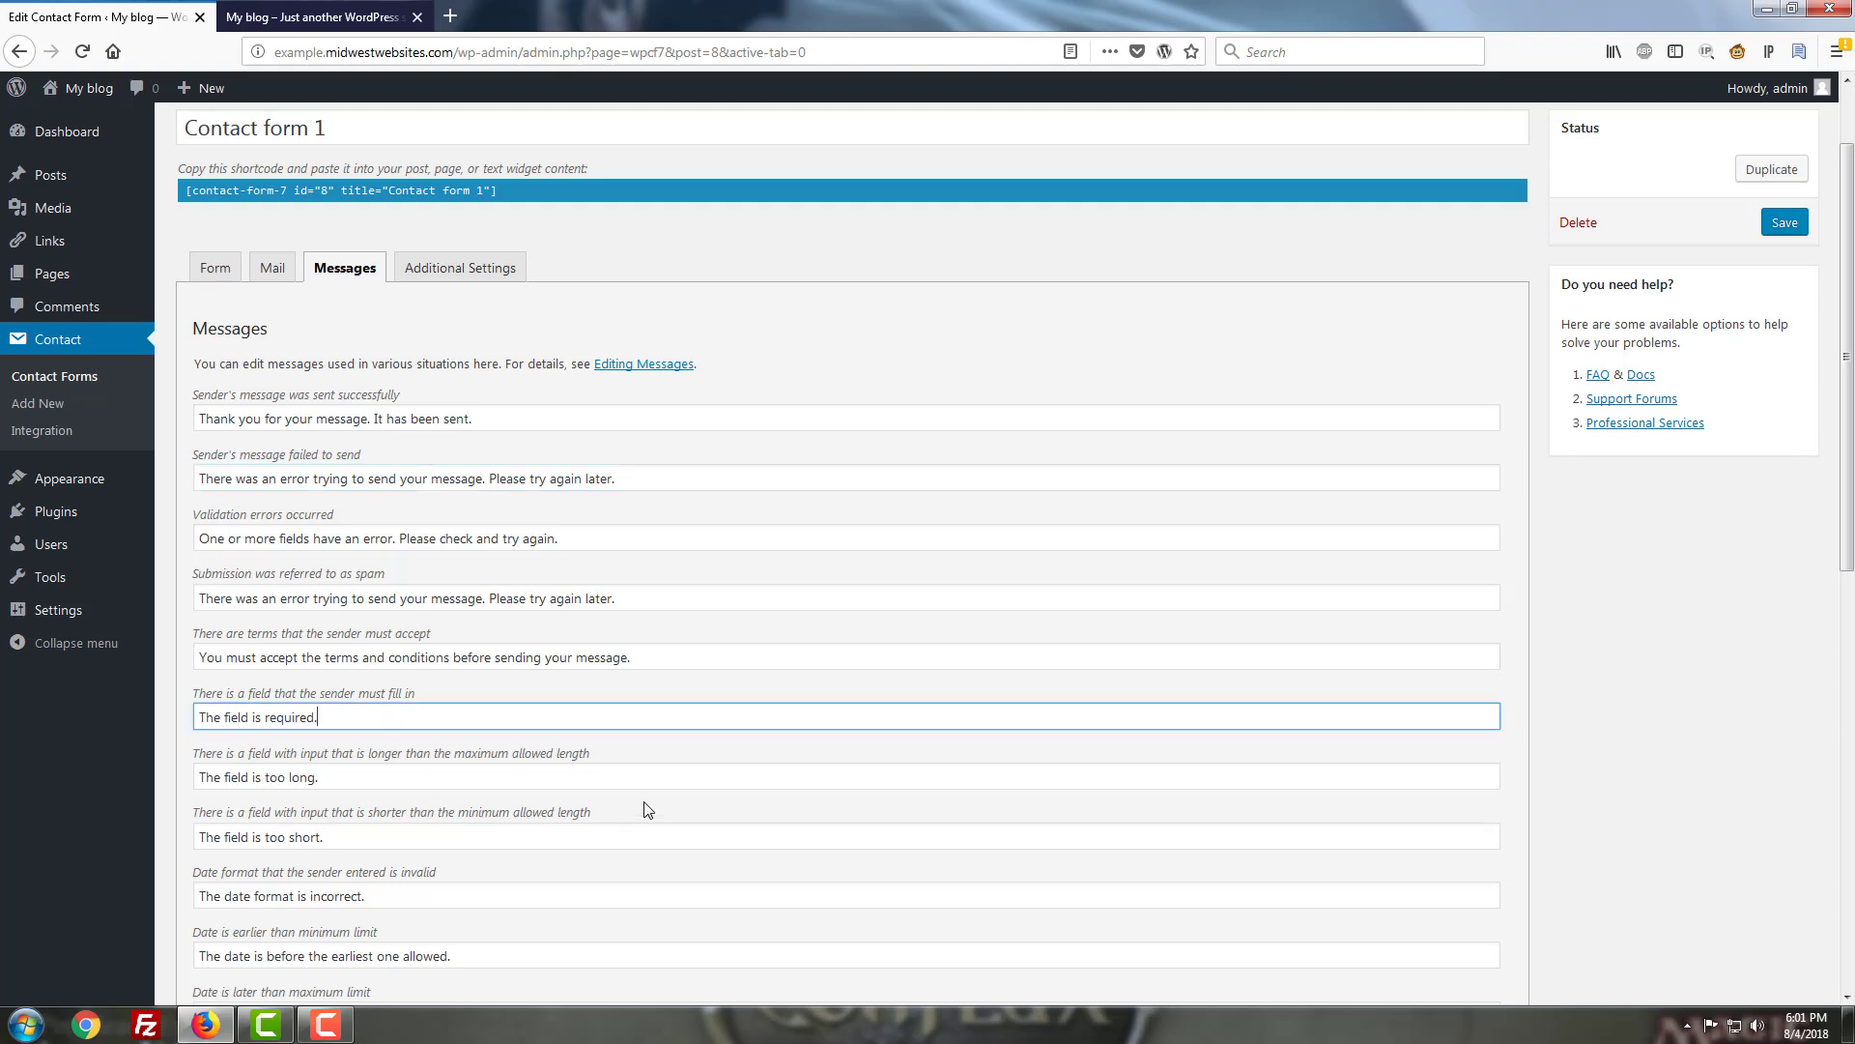
{"action": "scroll", "coordinate": [648, 810], "scroll_direction": "down", "scroll_amount": 8}
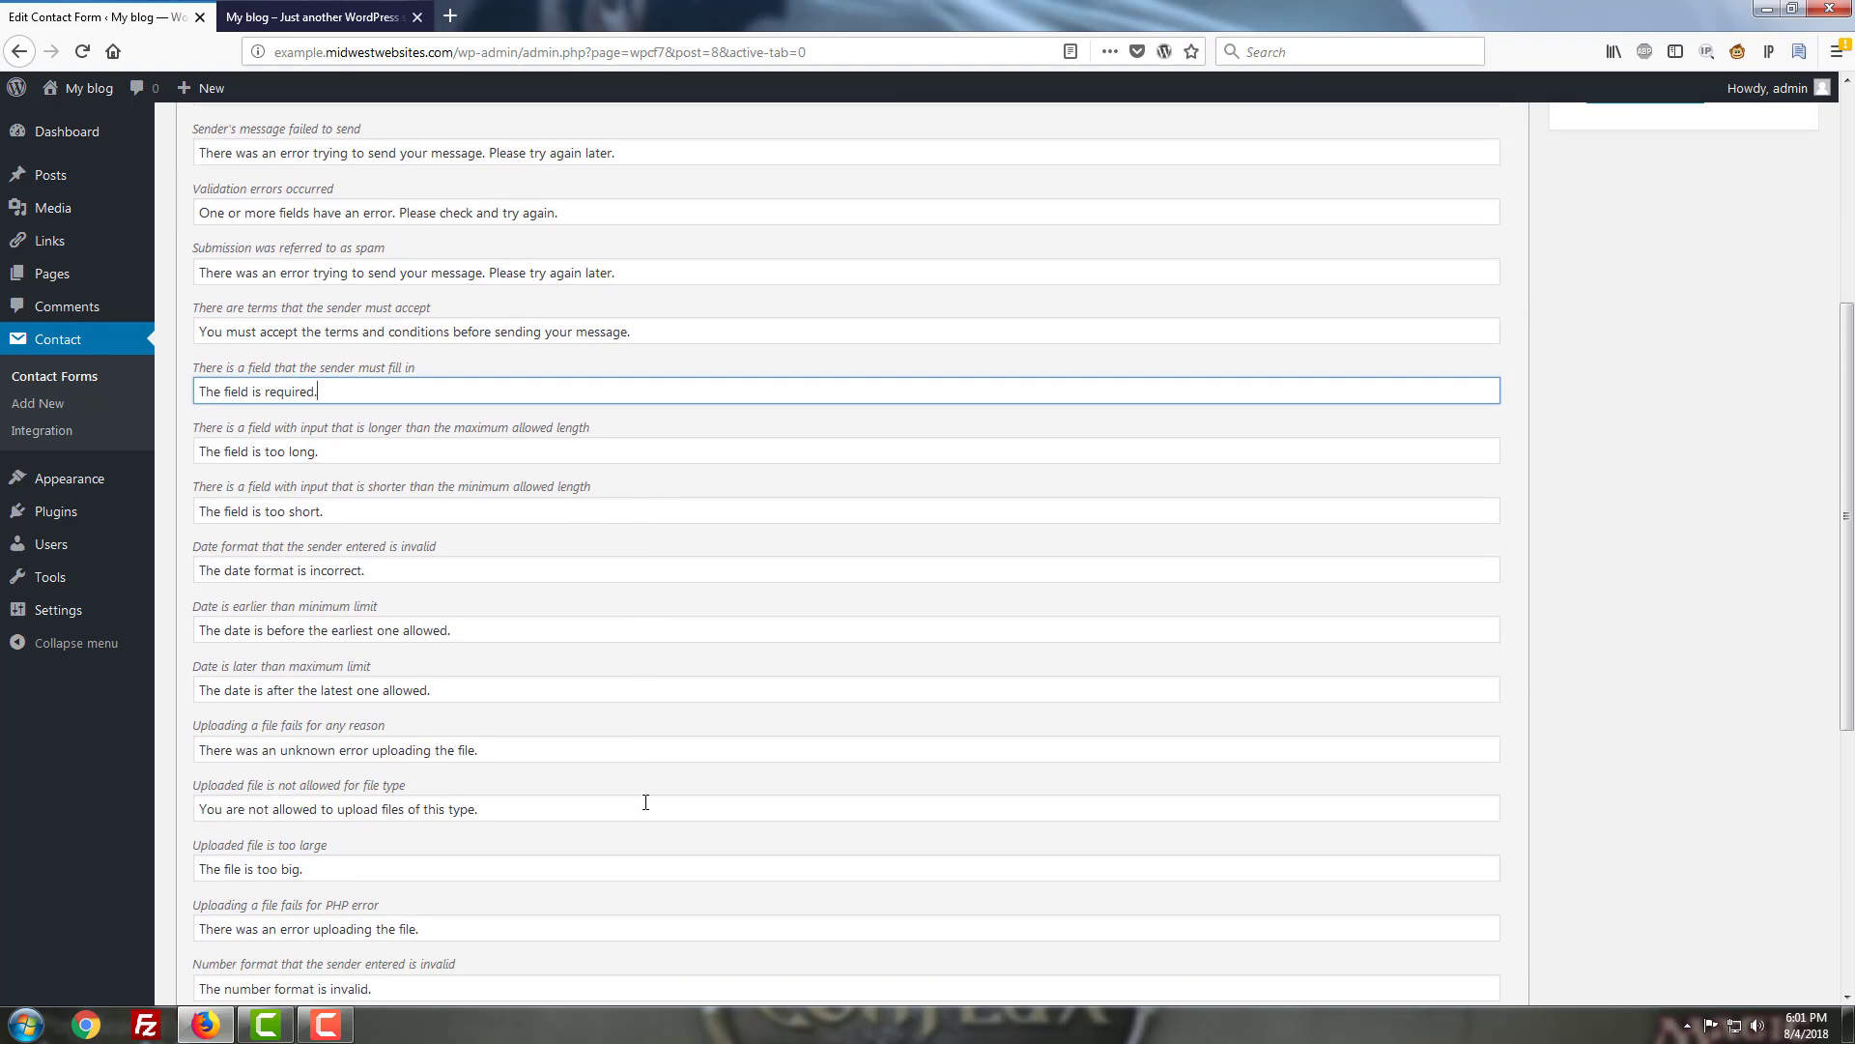
{"action": "scroll", "coordinate": [646, 802], "scroll_direction": "down", "scroll_amount": 7}
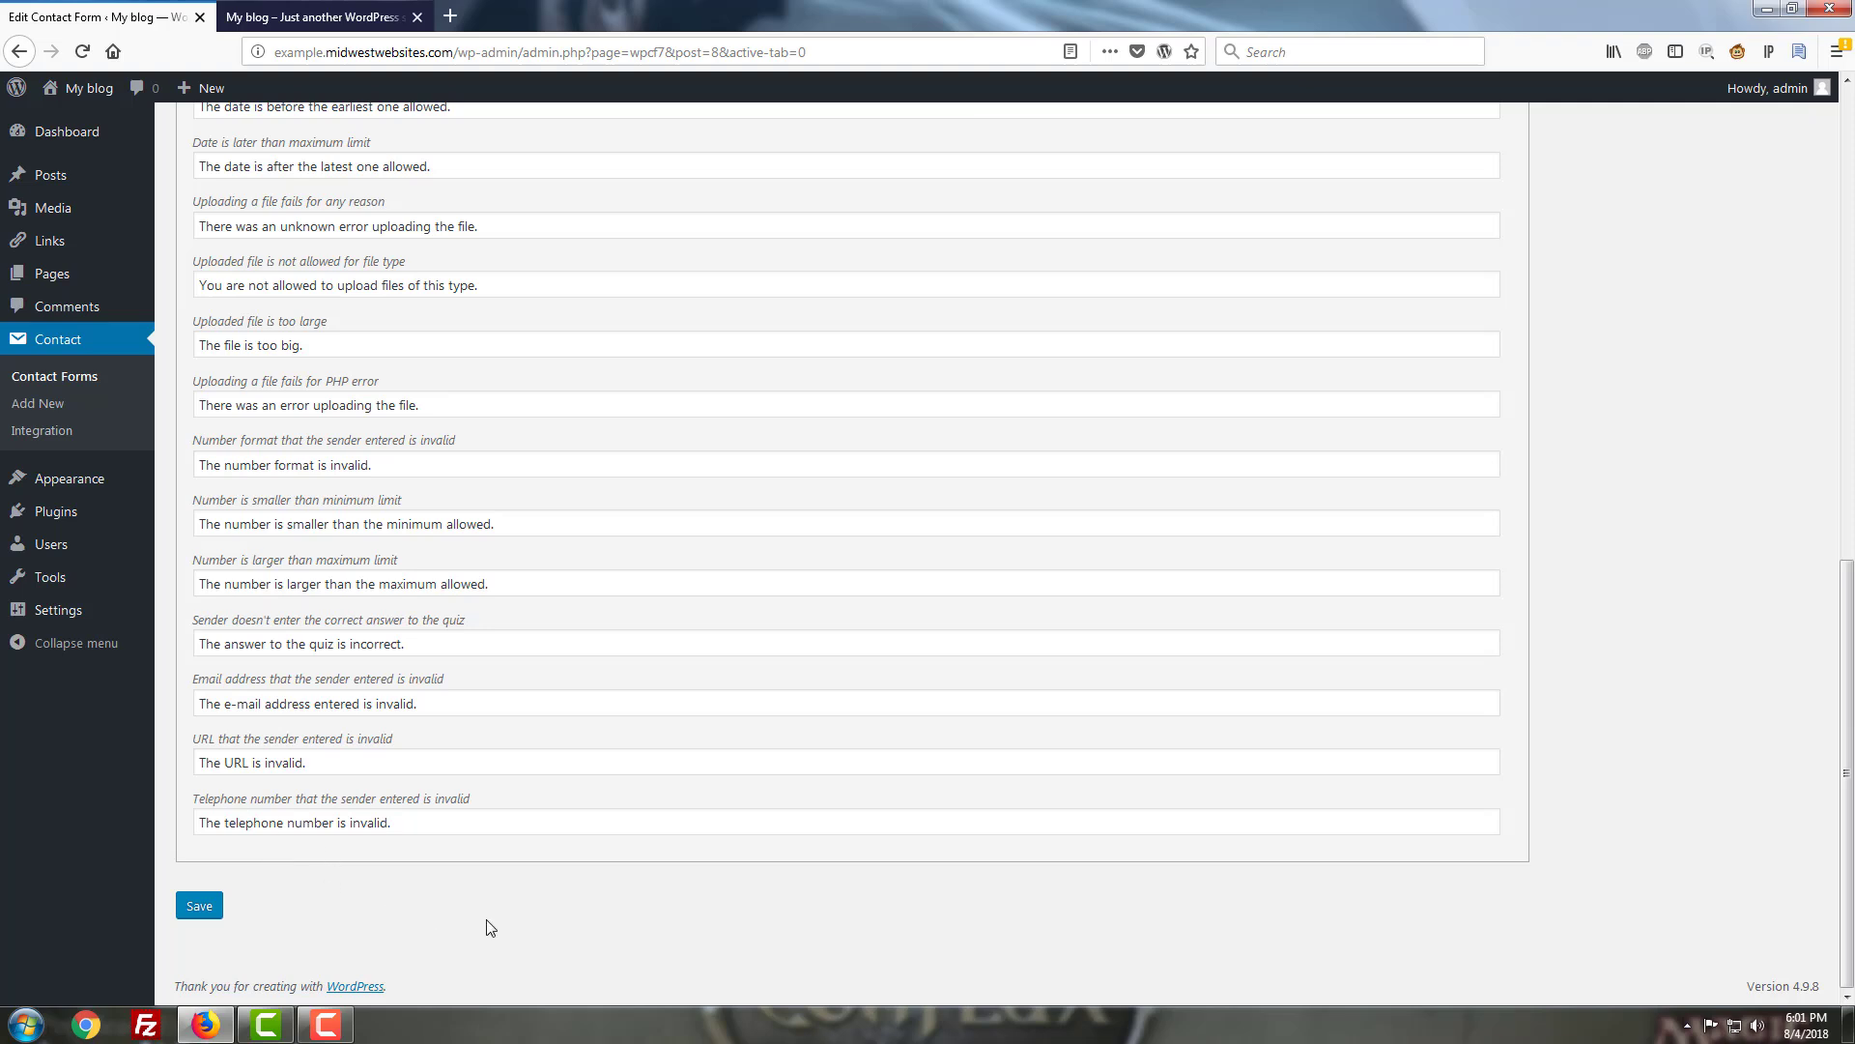
{"action": "scroll", "coordinate": [498, 923], "scroll_direction": "up", "scroll_amount": 10}
{"action": "scroll", "coordinate": [503, 920], "scroll_direction": "up", "scroll_amount": 6}
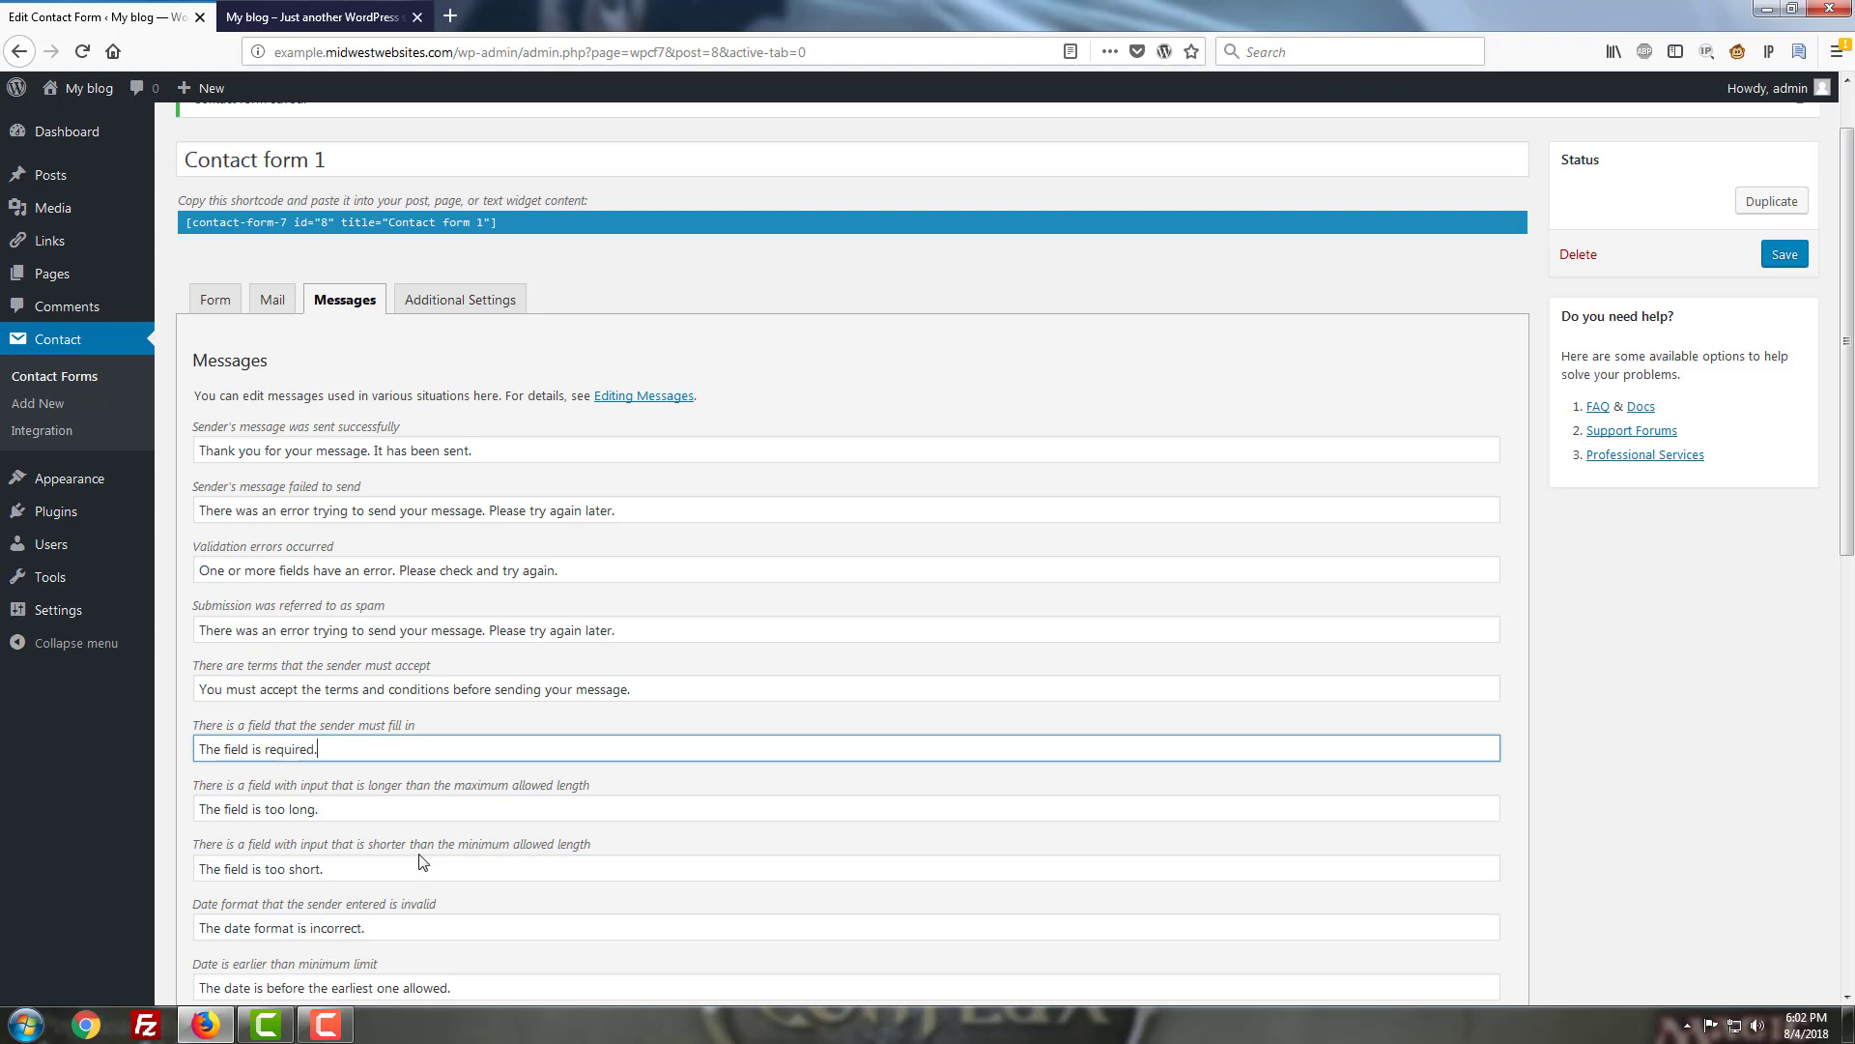
View the Additional Settings help page, leaving the editor, then go back to Contact form 1.
{"action": "left_click", "coordinate": [450, 308]}
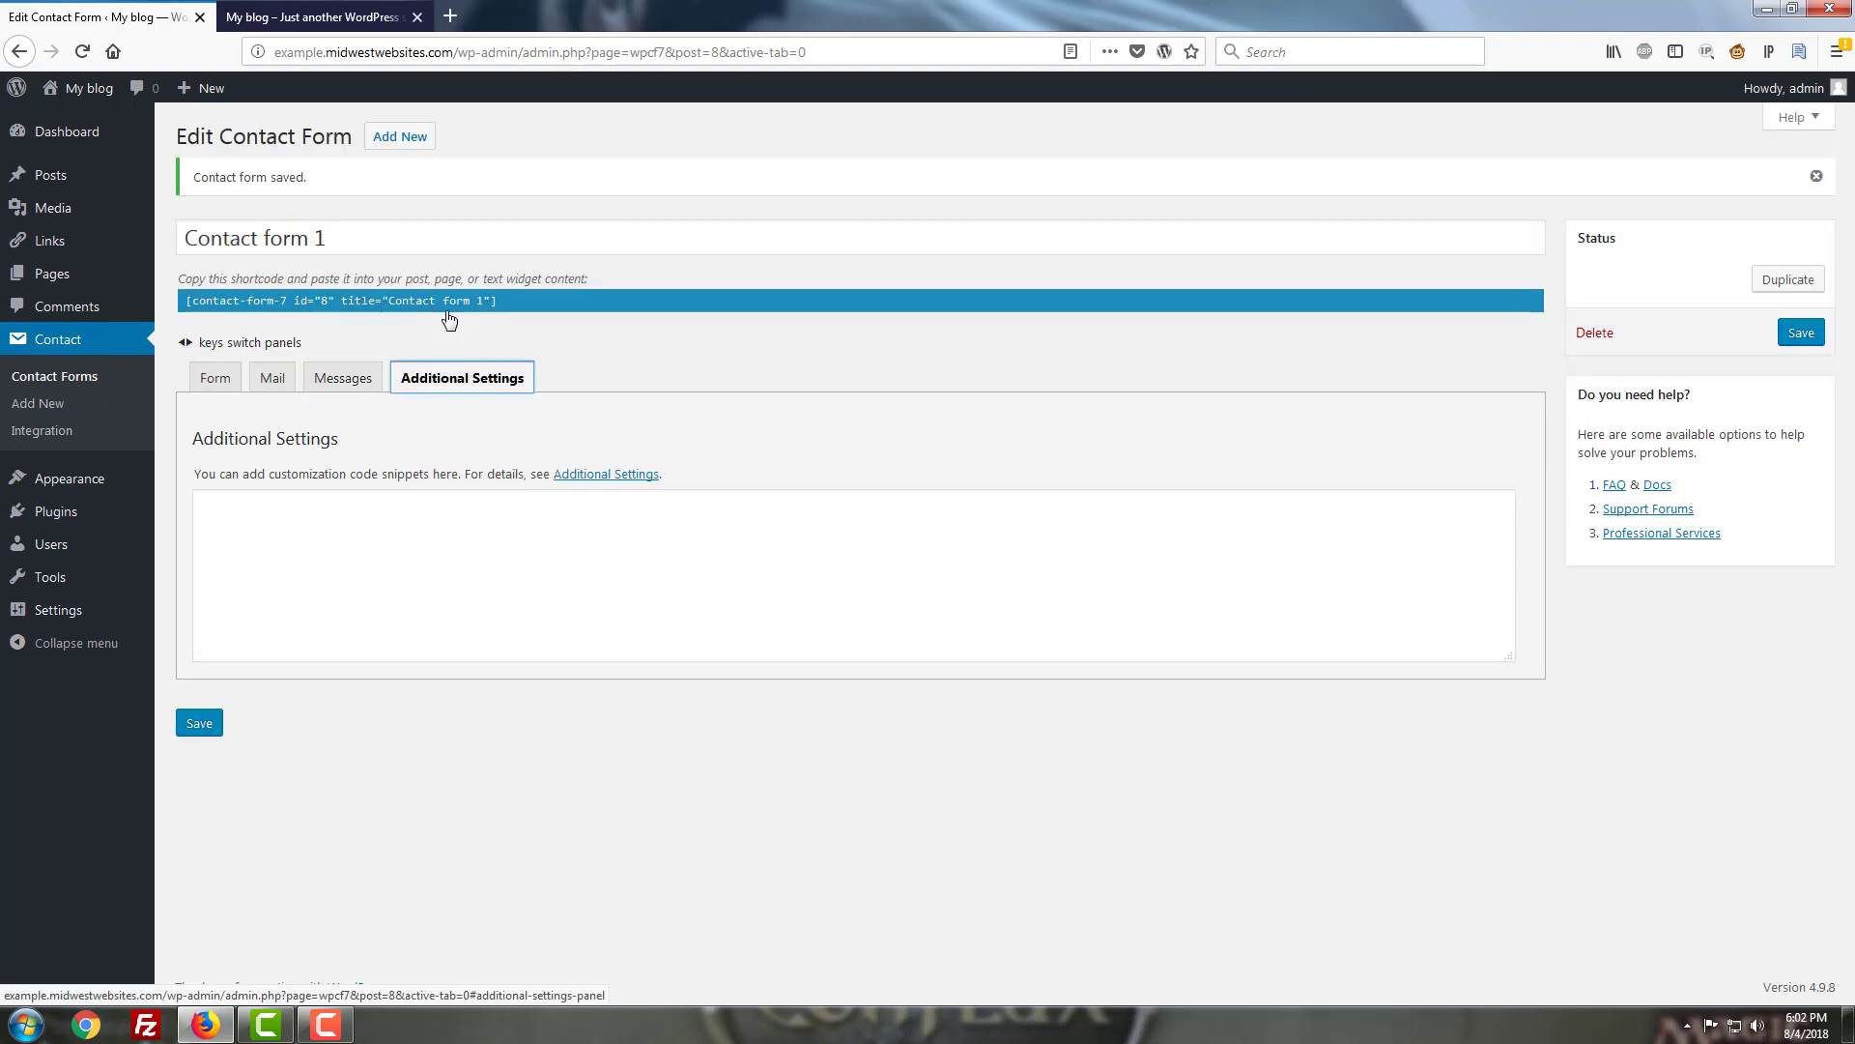
{"action": "left_click", "coordinate": [597, 480]}
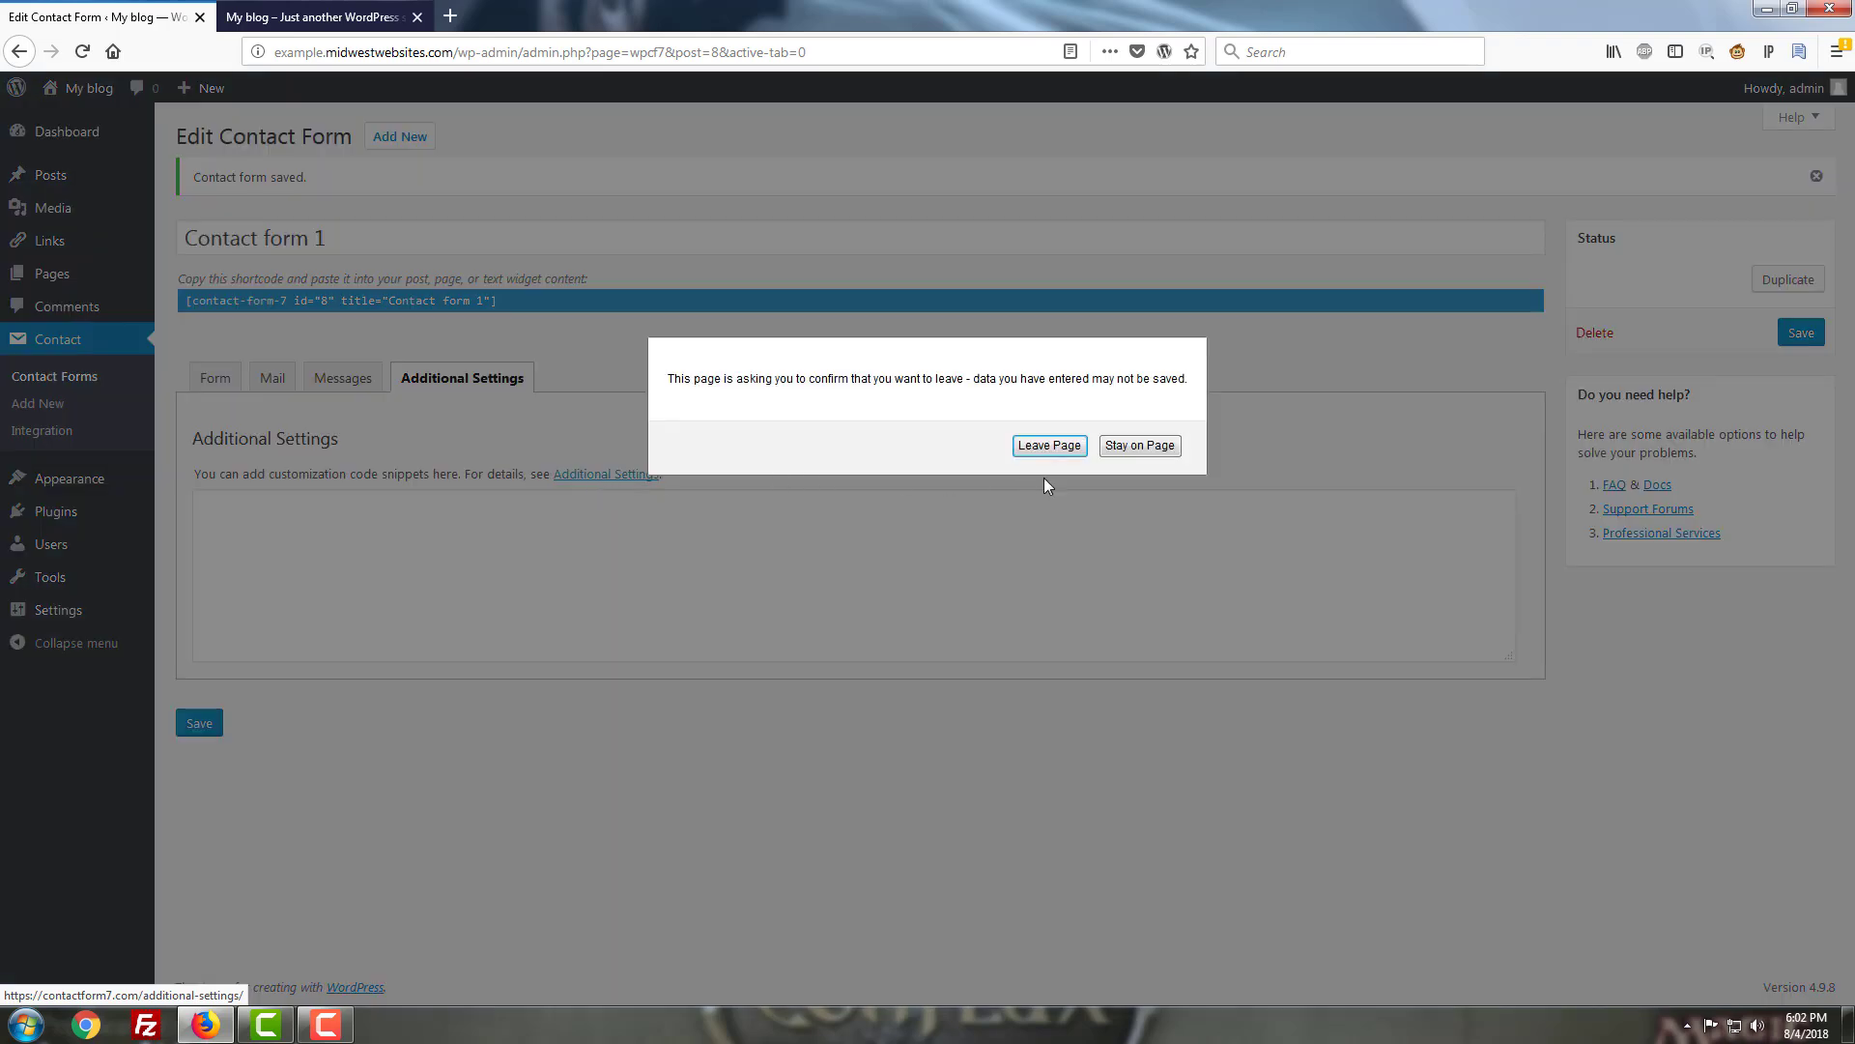
{"action": "left_click", "coordinate": [1040, 444]}
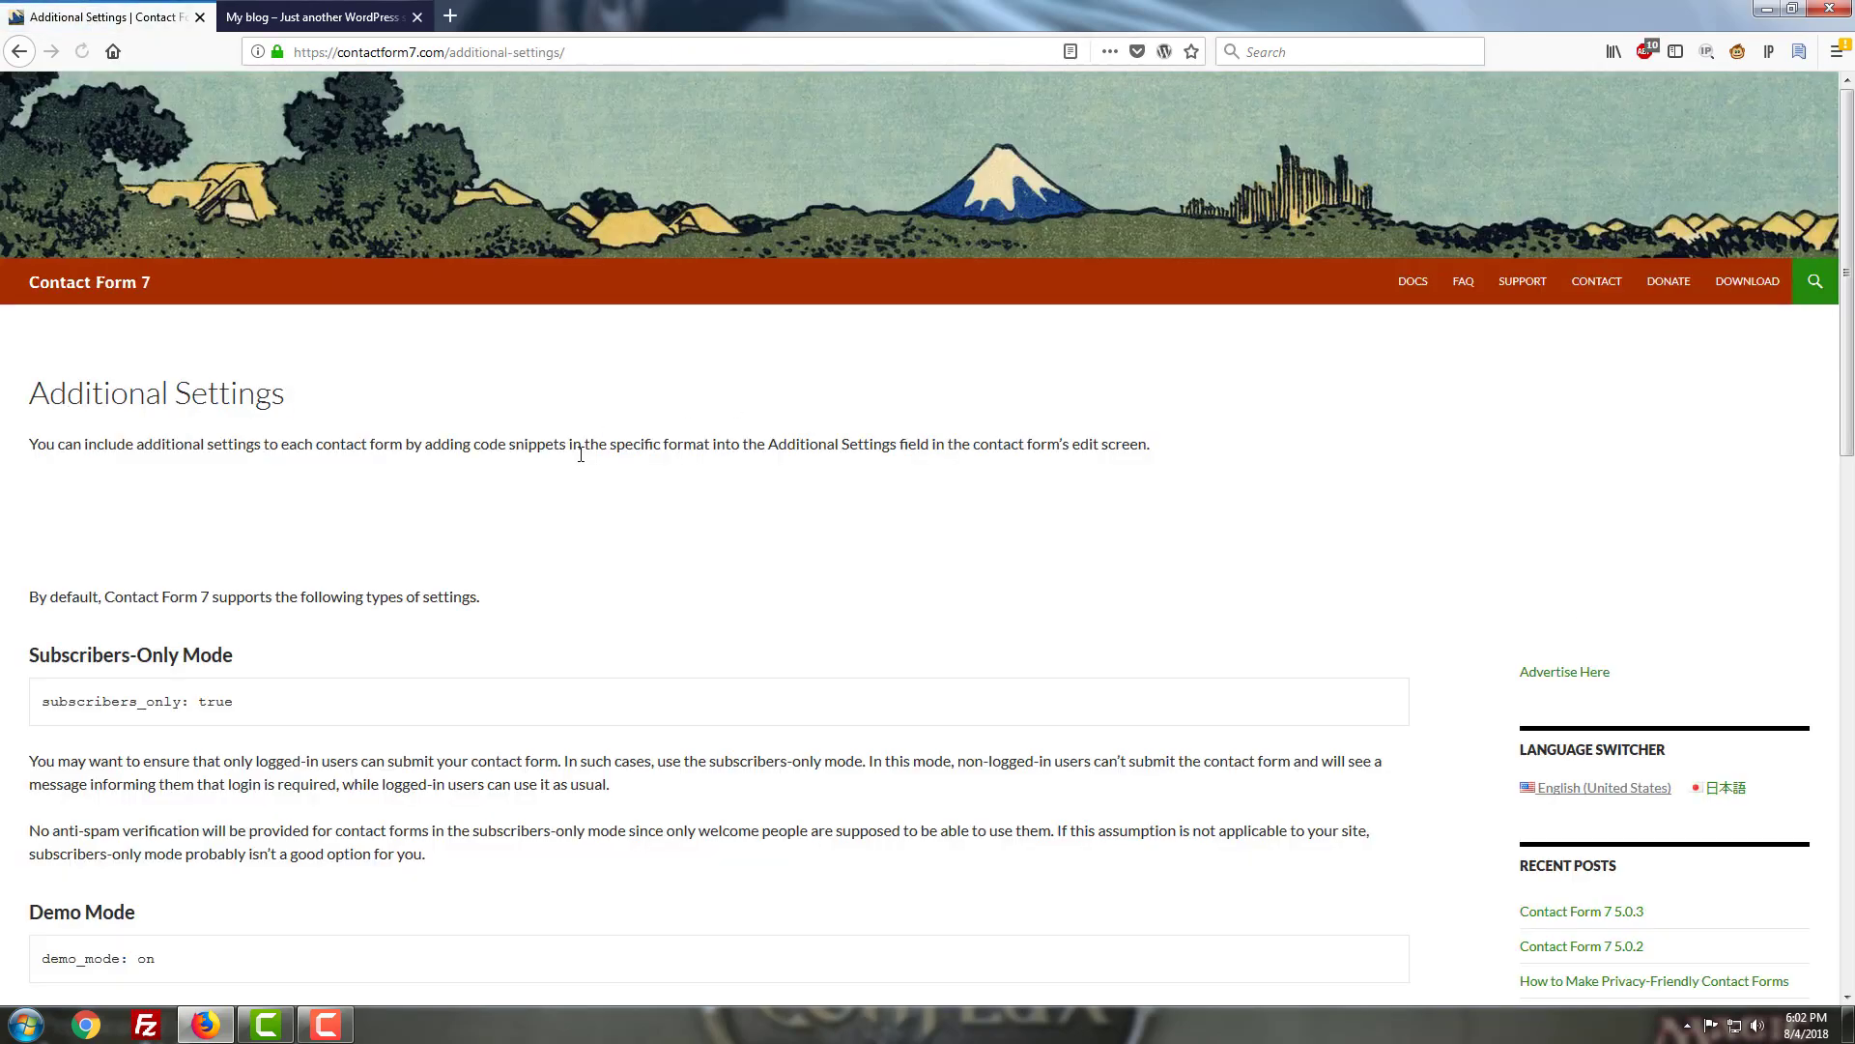
{"action": "scroll", "coordinate": [577, 592], "scroll_direction": "down", "scroll_amount": 4}
{"action": "scroll", "coordinate": [578, 593], "scroll_direction": "down", "scroll_amount": 3}
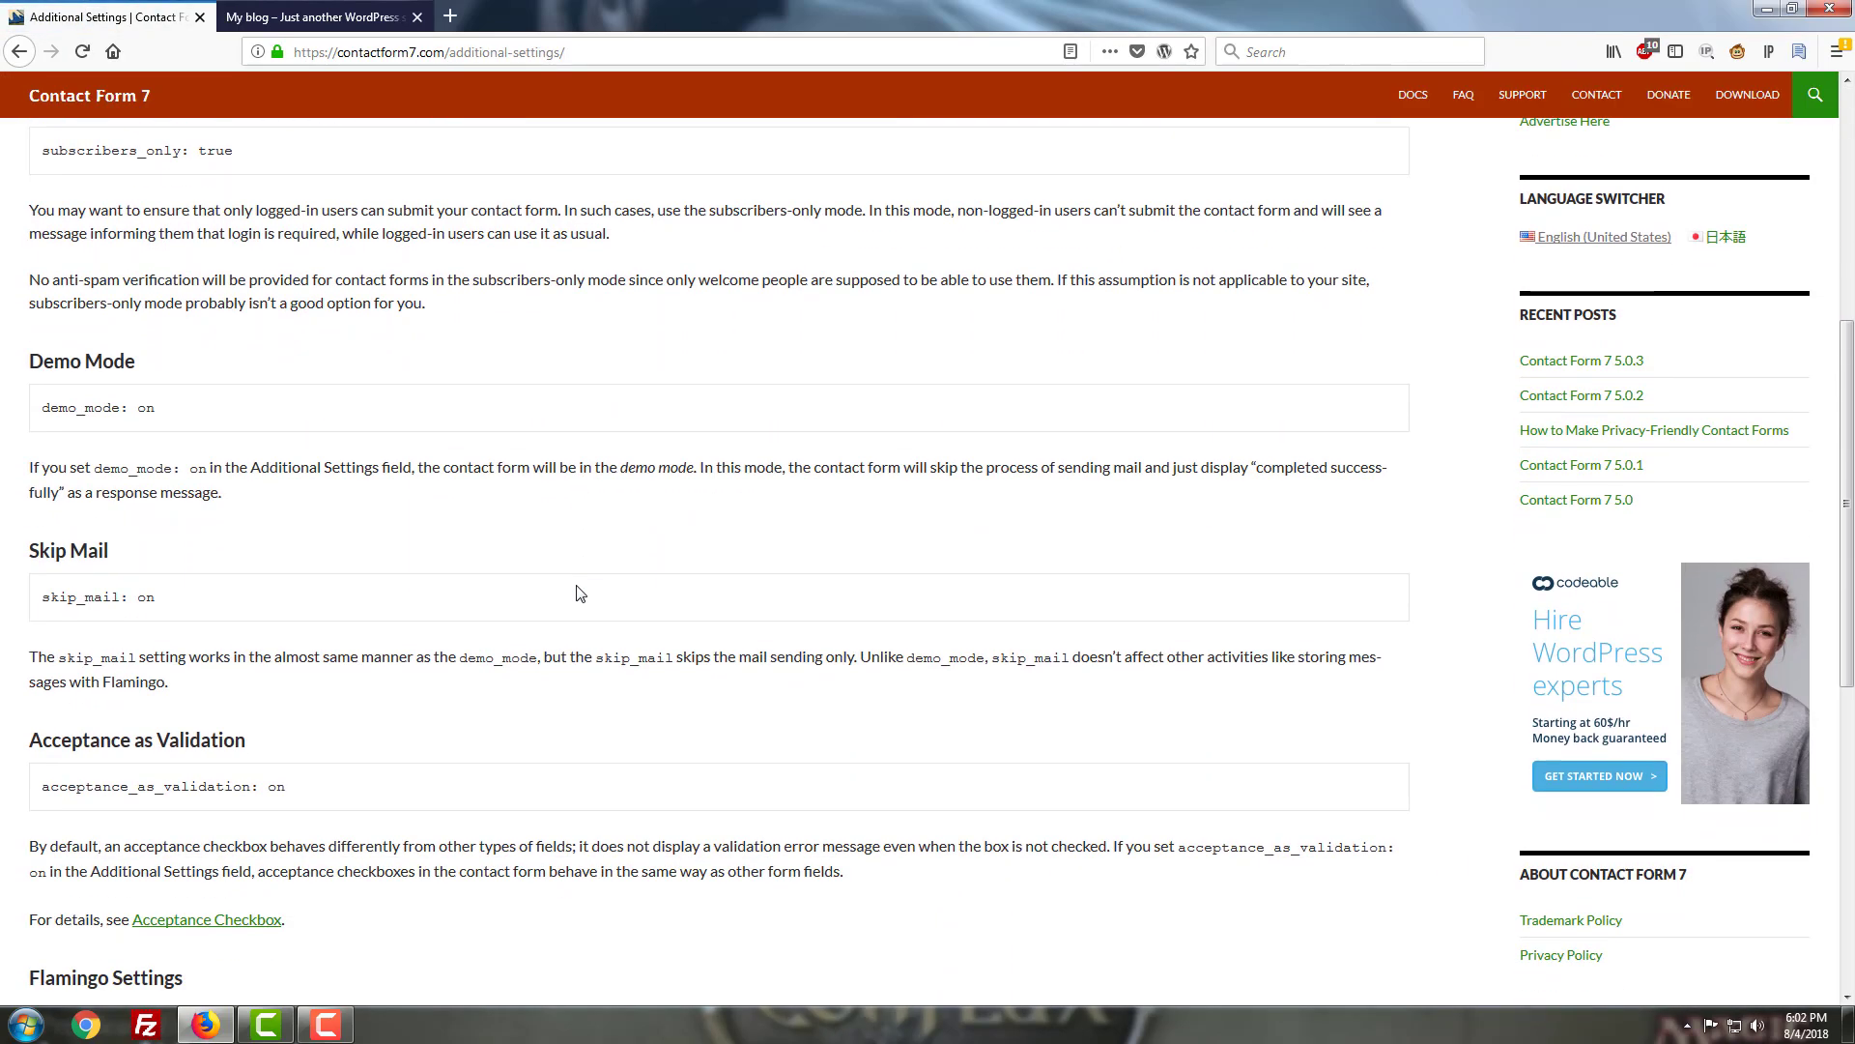
{"action": "right_click", "coordinate": [611, 322]}
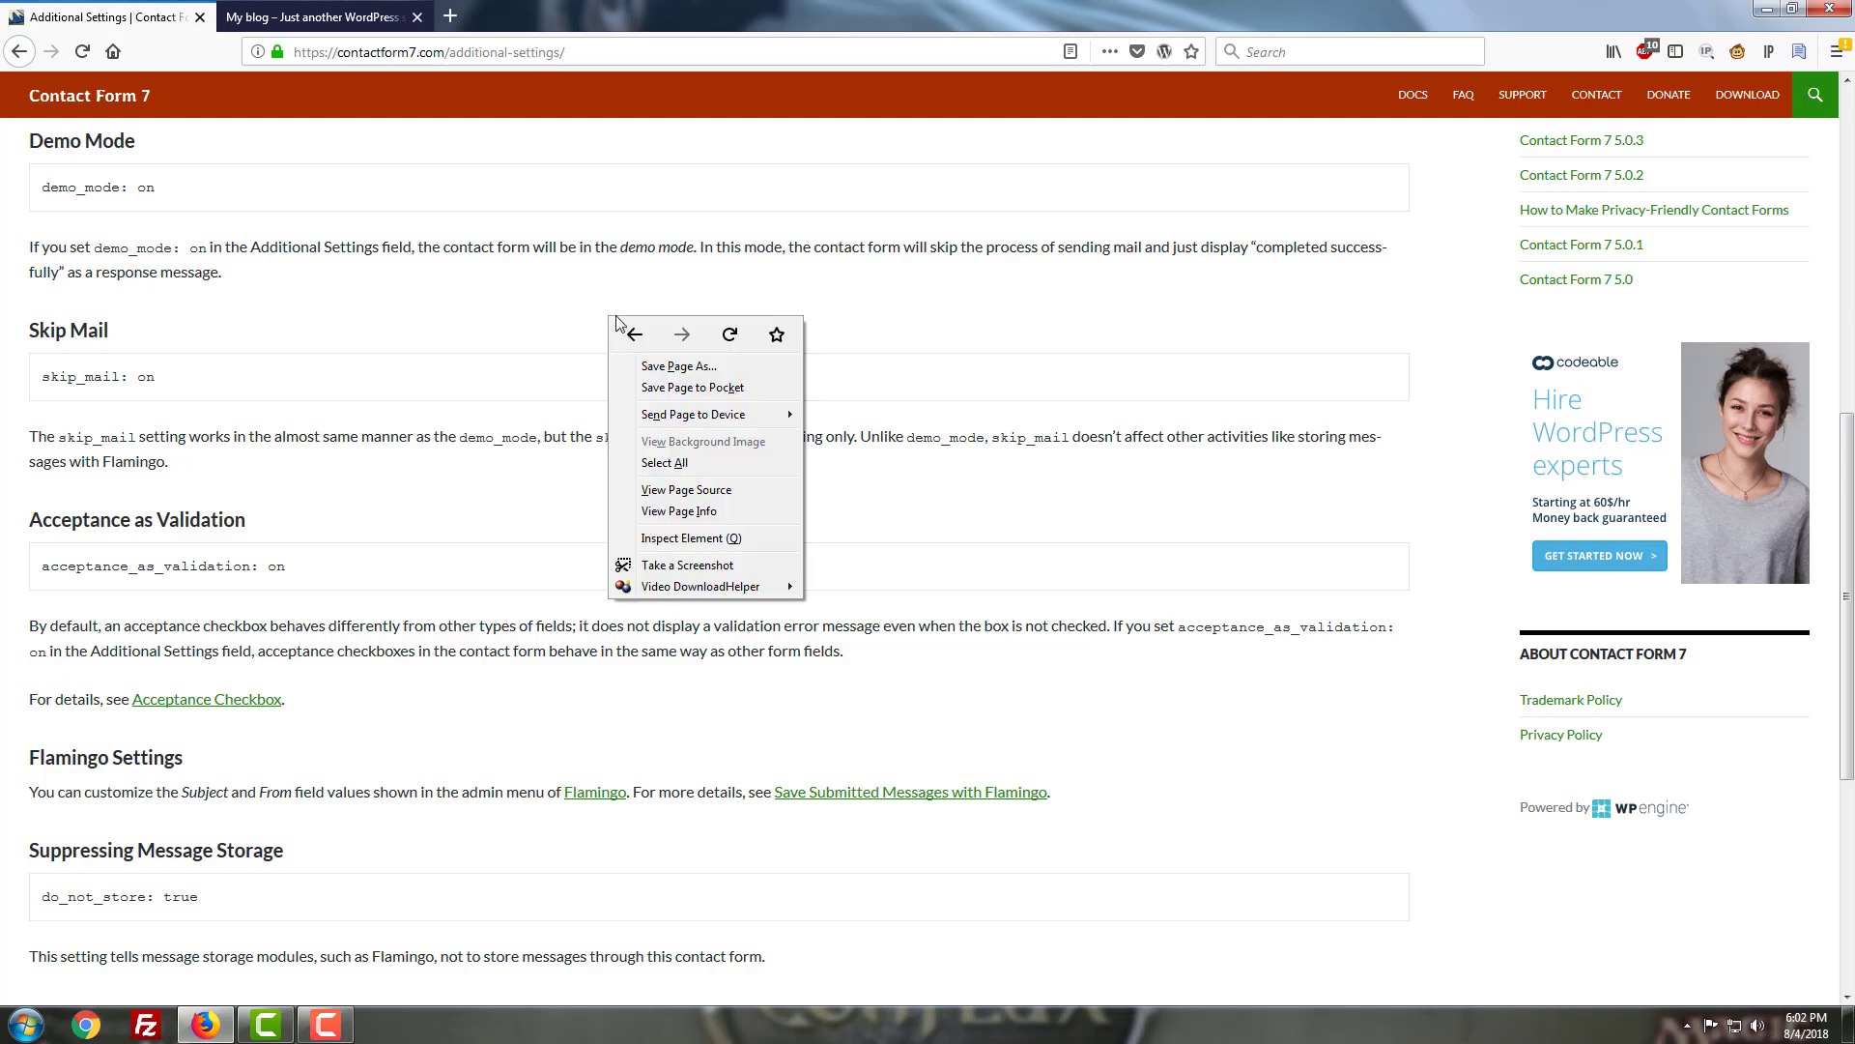
{"action": "left_click", "coordinate": [634, 333]}
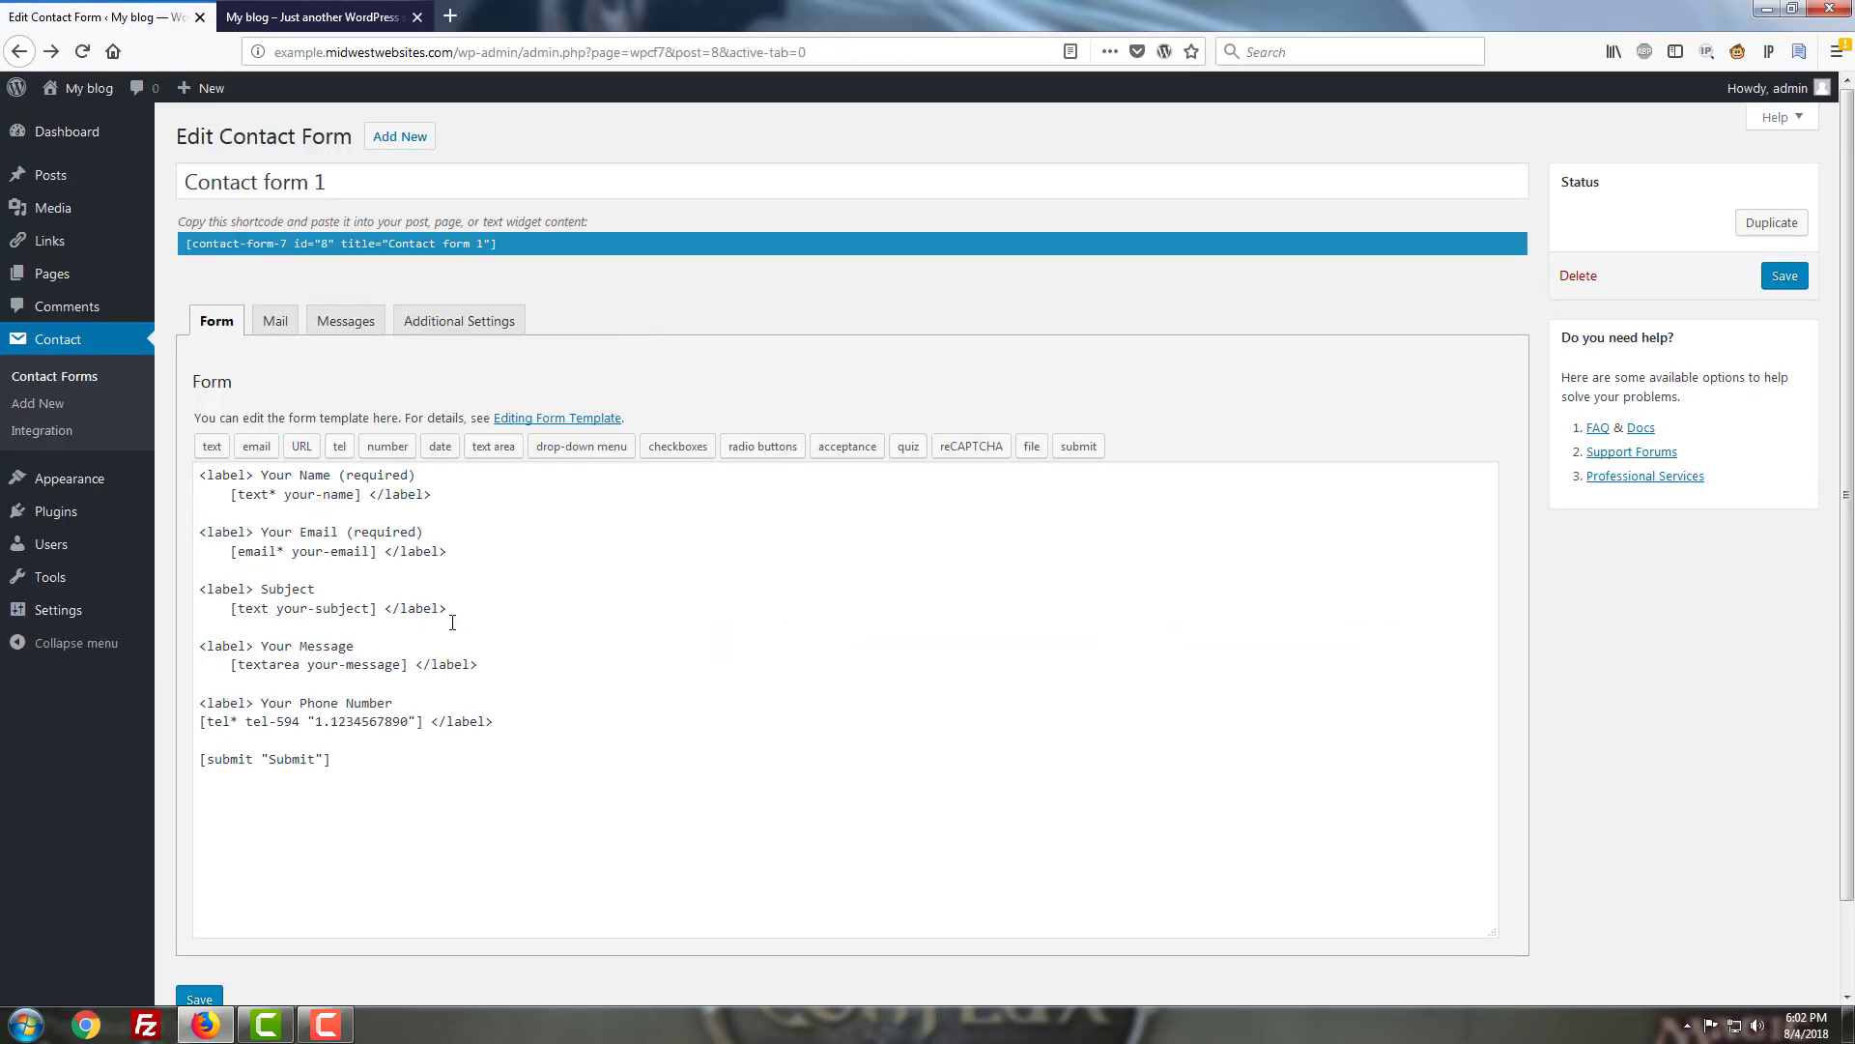